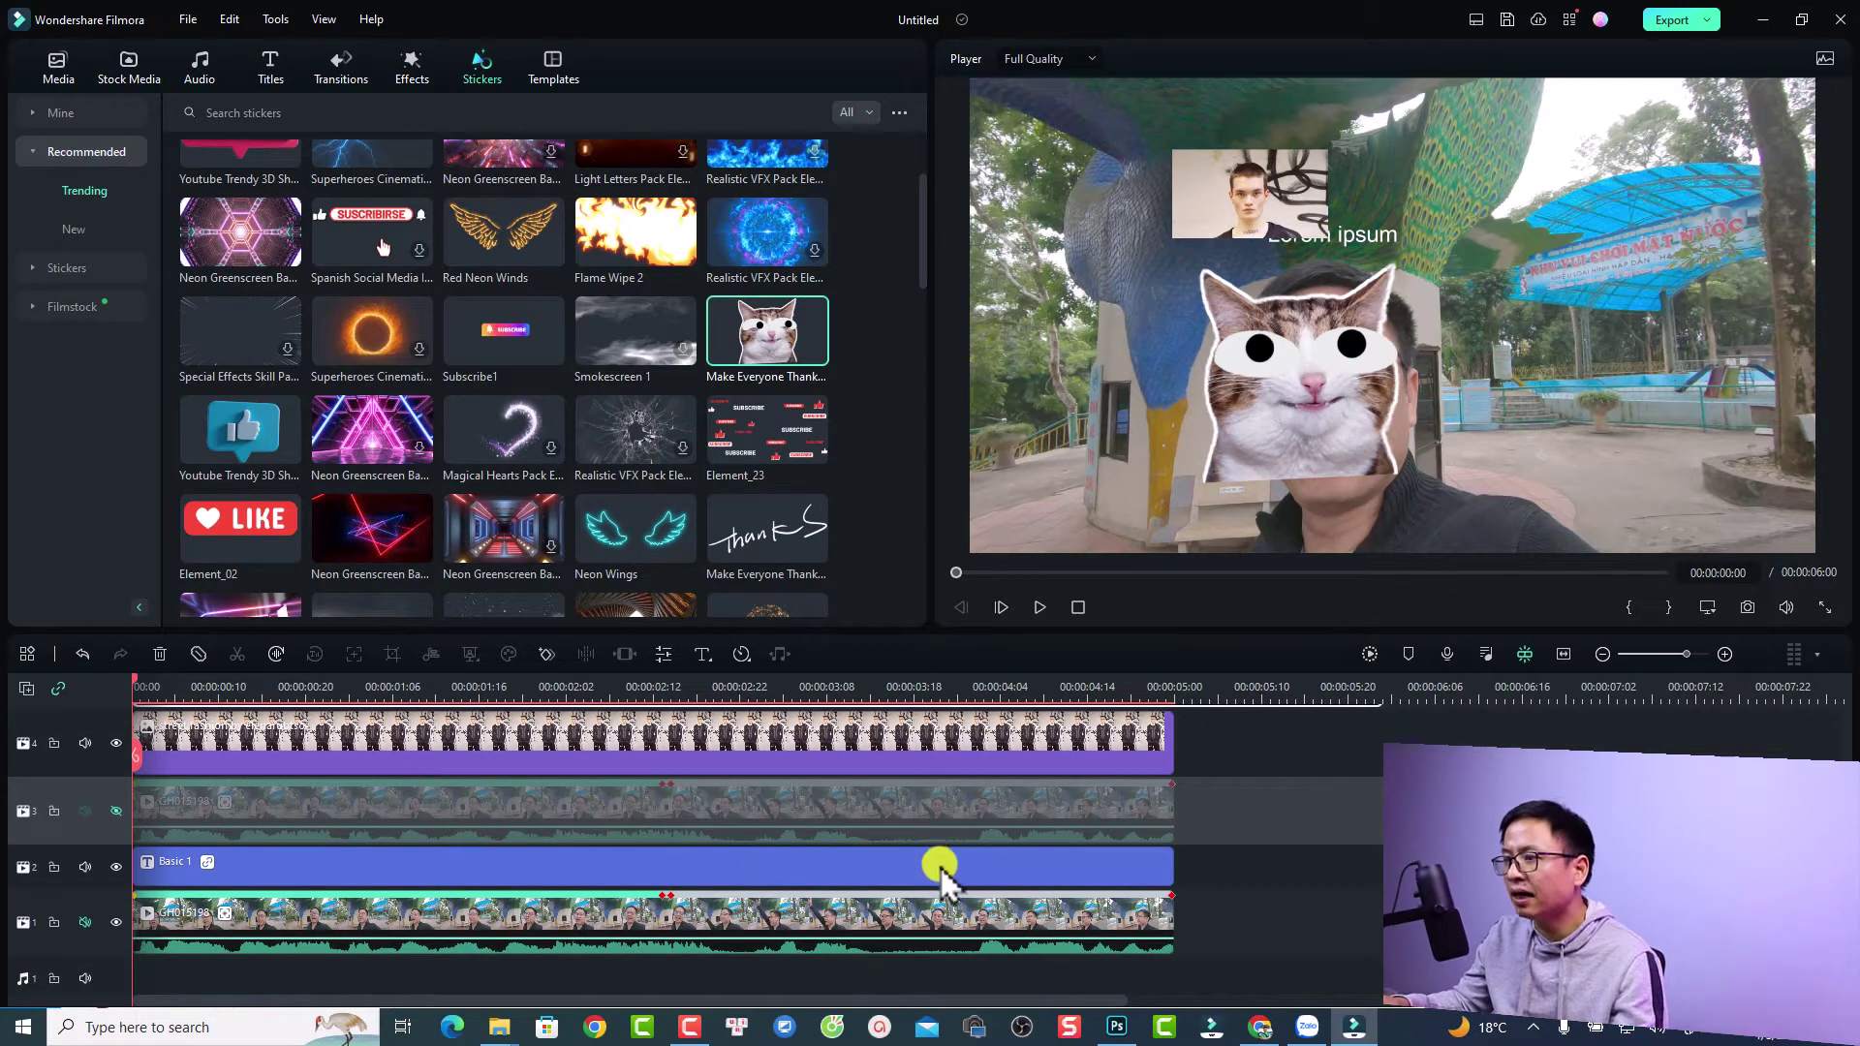
Step: Delete all clips from the timeline and remove the empty tracks
{"action": "scroll", "coordinate": [891, 858], "scroll_direction": "up", "scroll_amount": 2}
{"action": "left_click", "coordinate": [816, 951]}
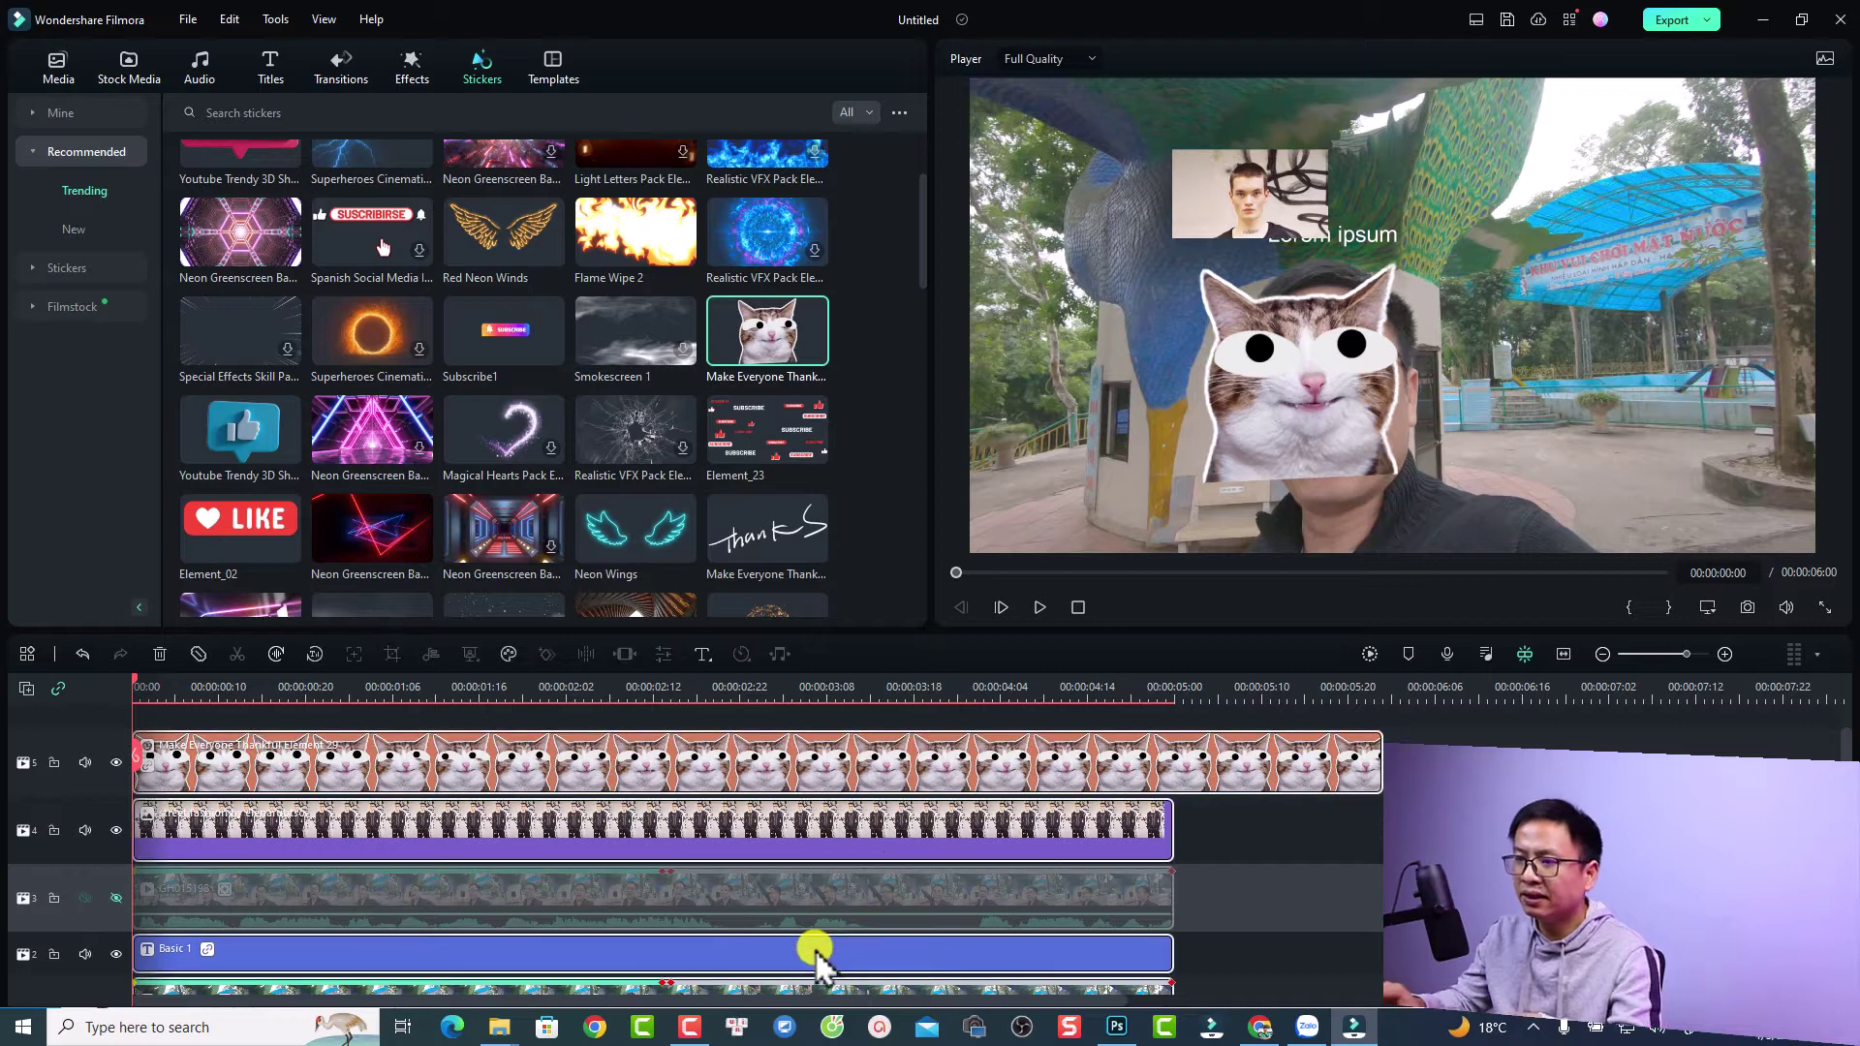
{"action": "key", "text": "Delete"}
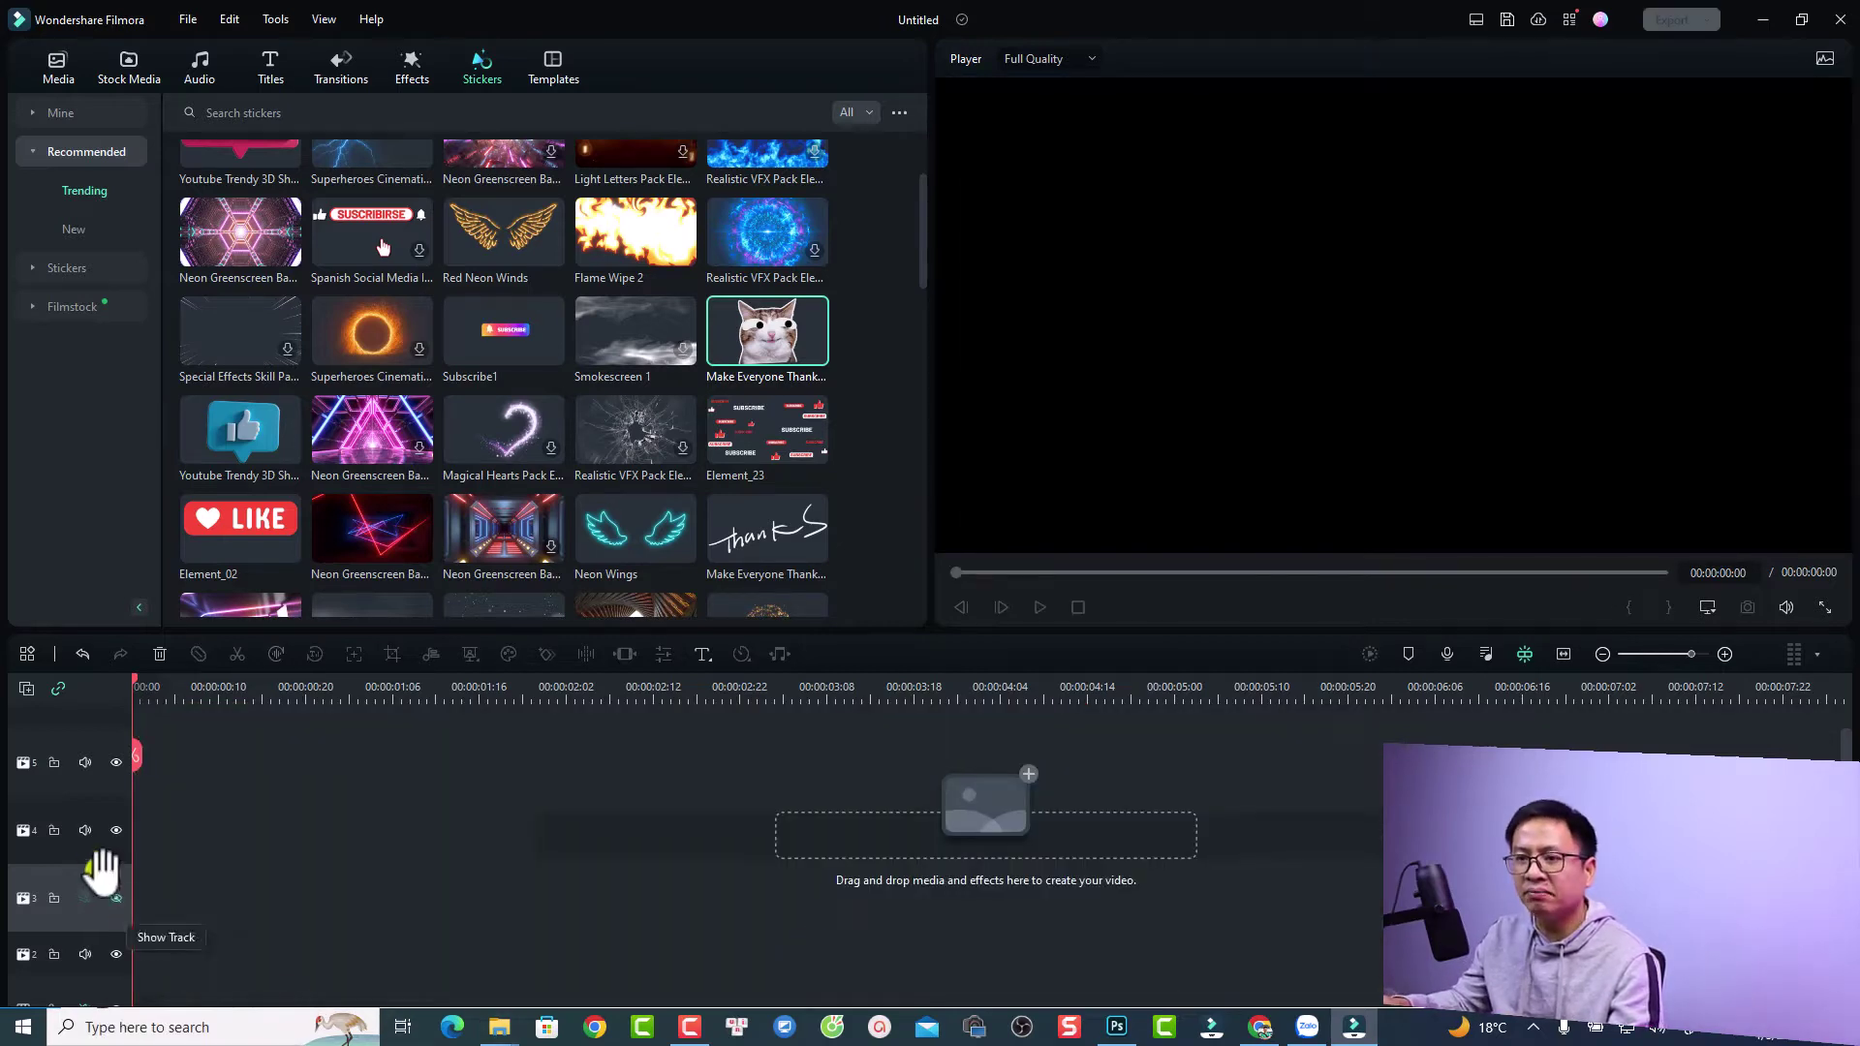
{"action": "right_click", "coordinate": [89, 846]}
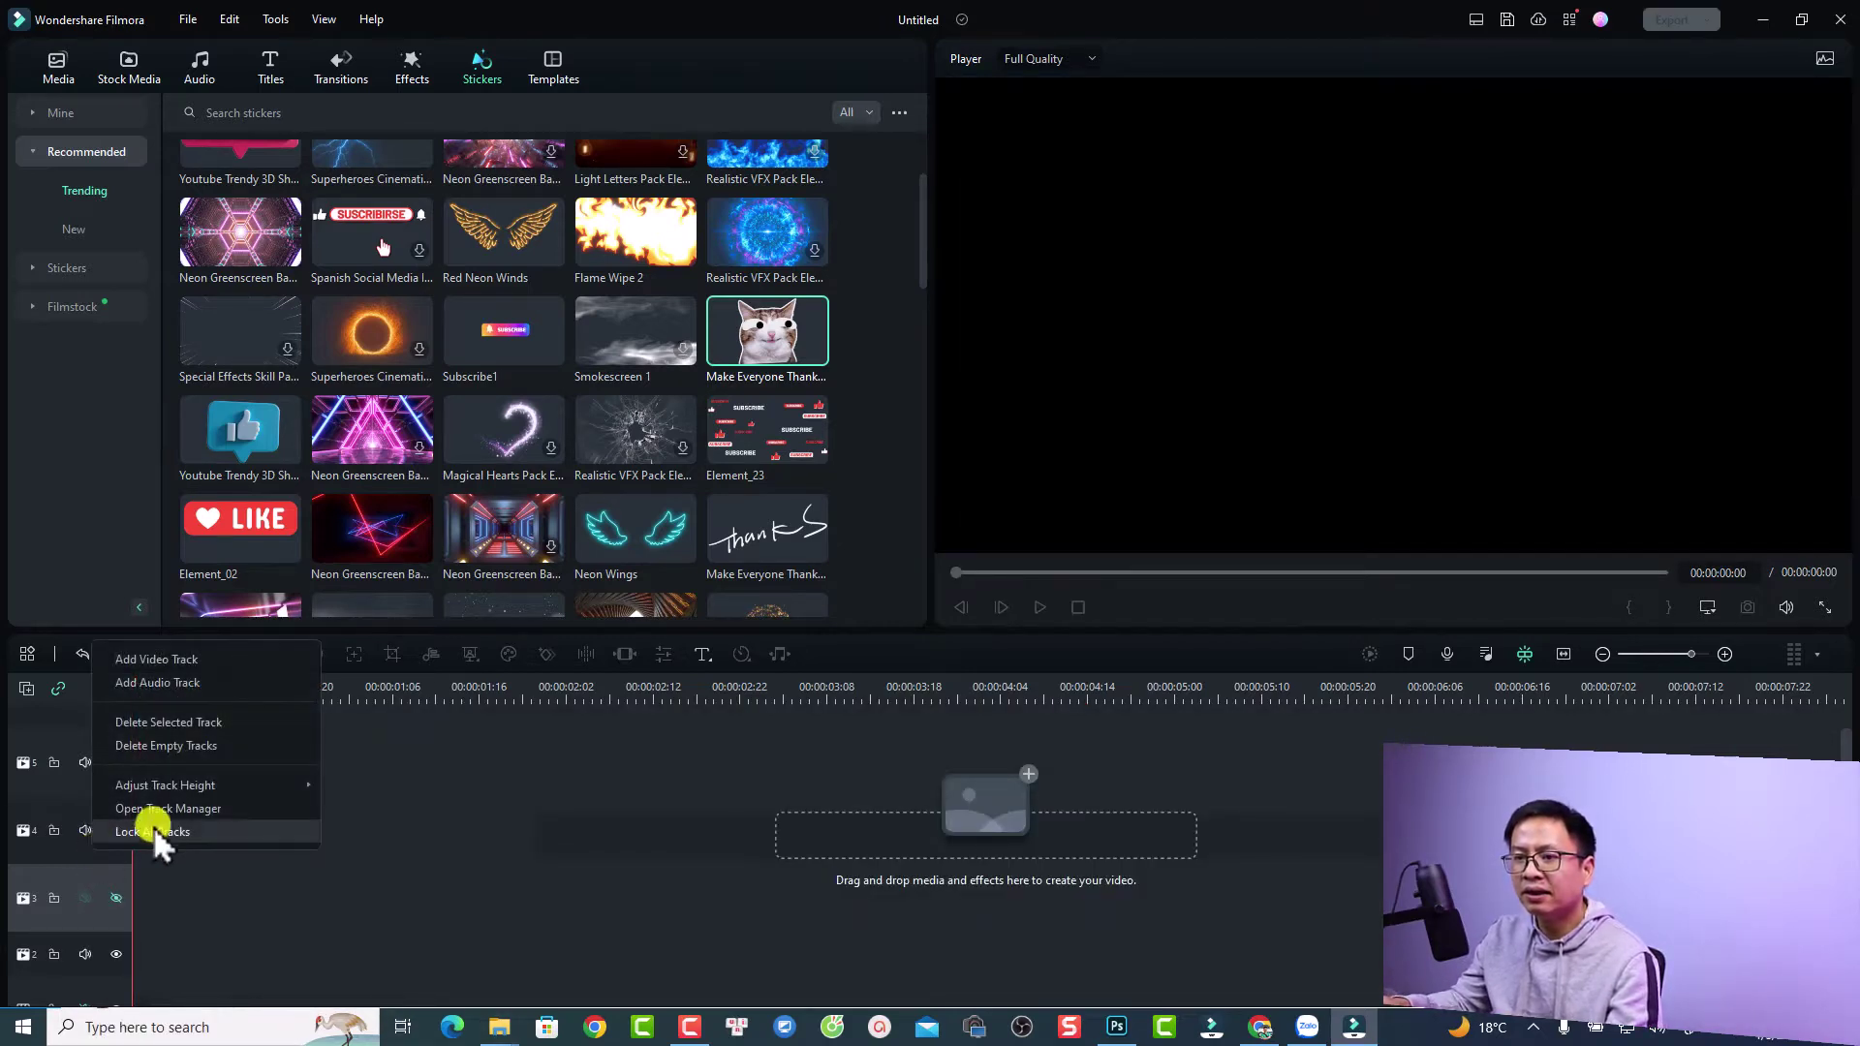
{"action": "left_click", "coordinate": [160, 746]}
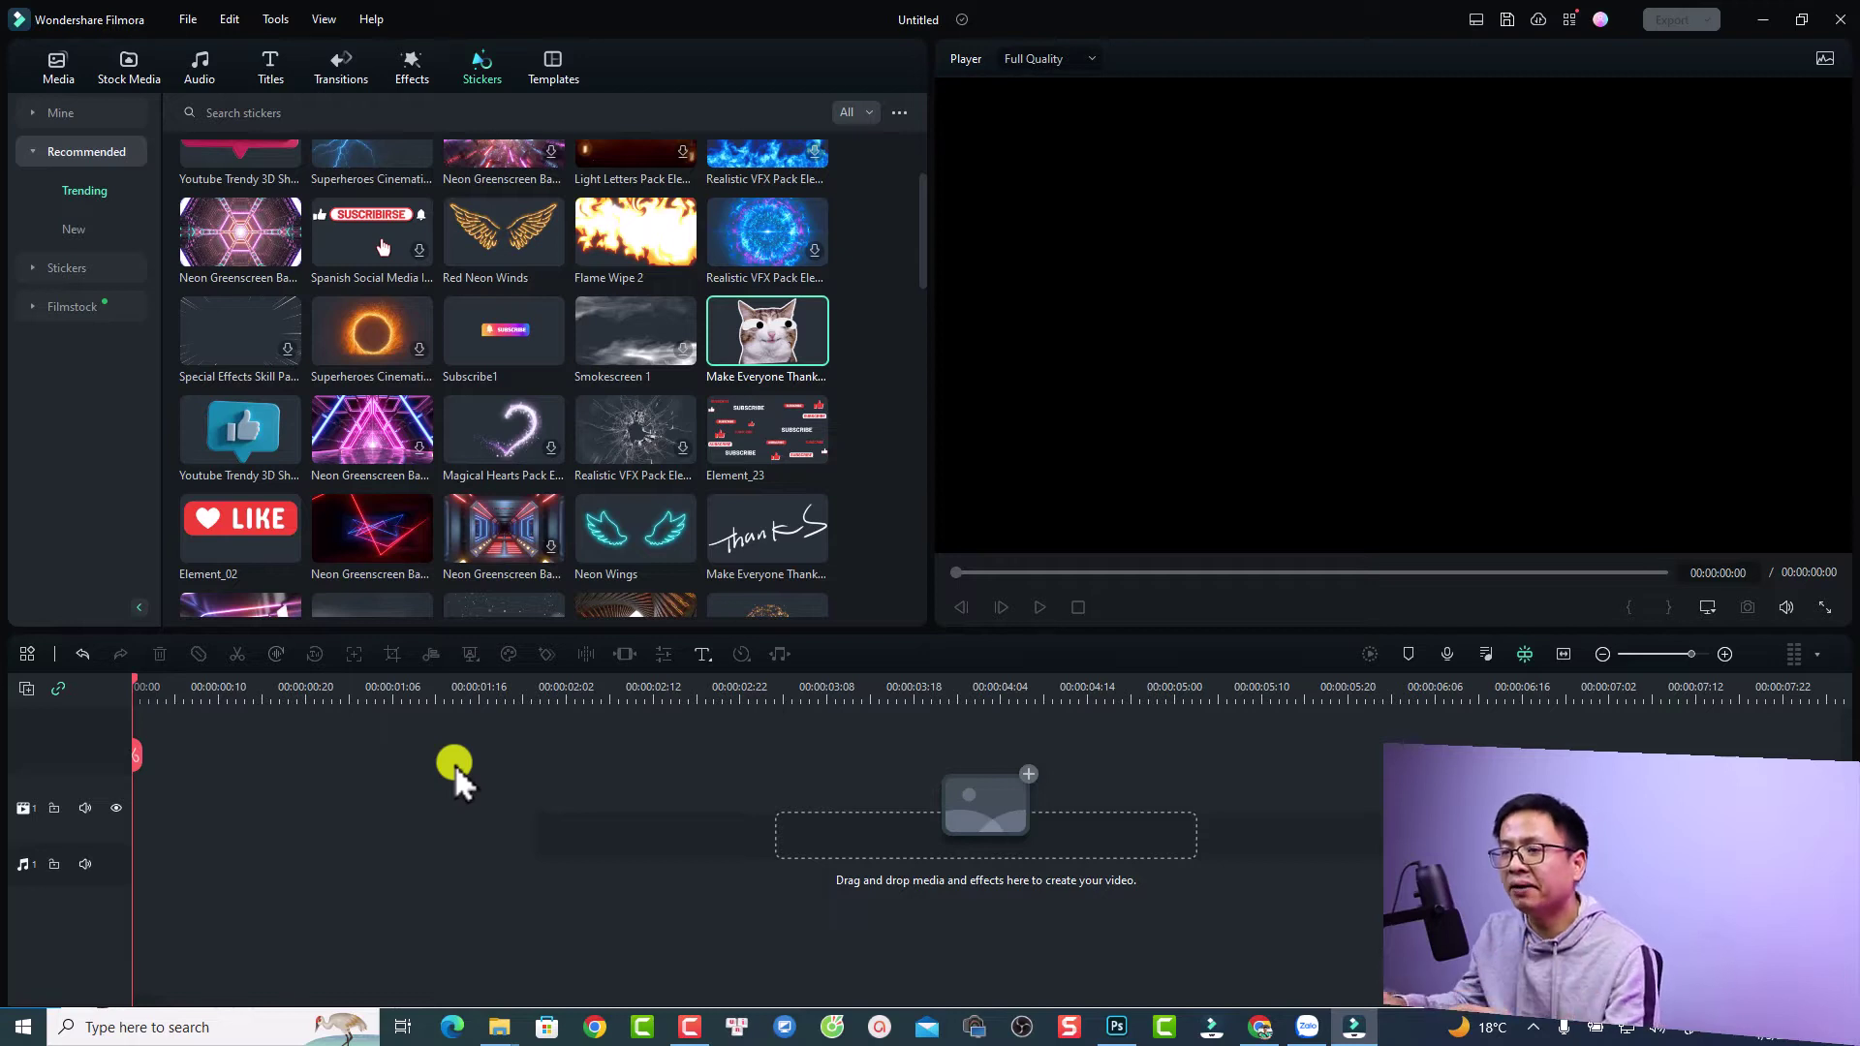
Step: Place the GH015198 clip from the project media at the start of the first video track
{"action": "left_click", "coordinate": [56, 67]}
{"action": "left_click_drag", "start_coordinate": [358, 581], "coordinate": [126, 869]}
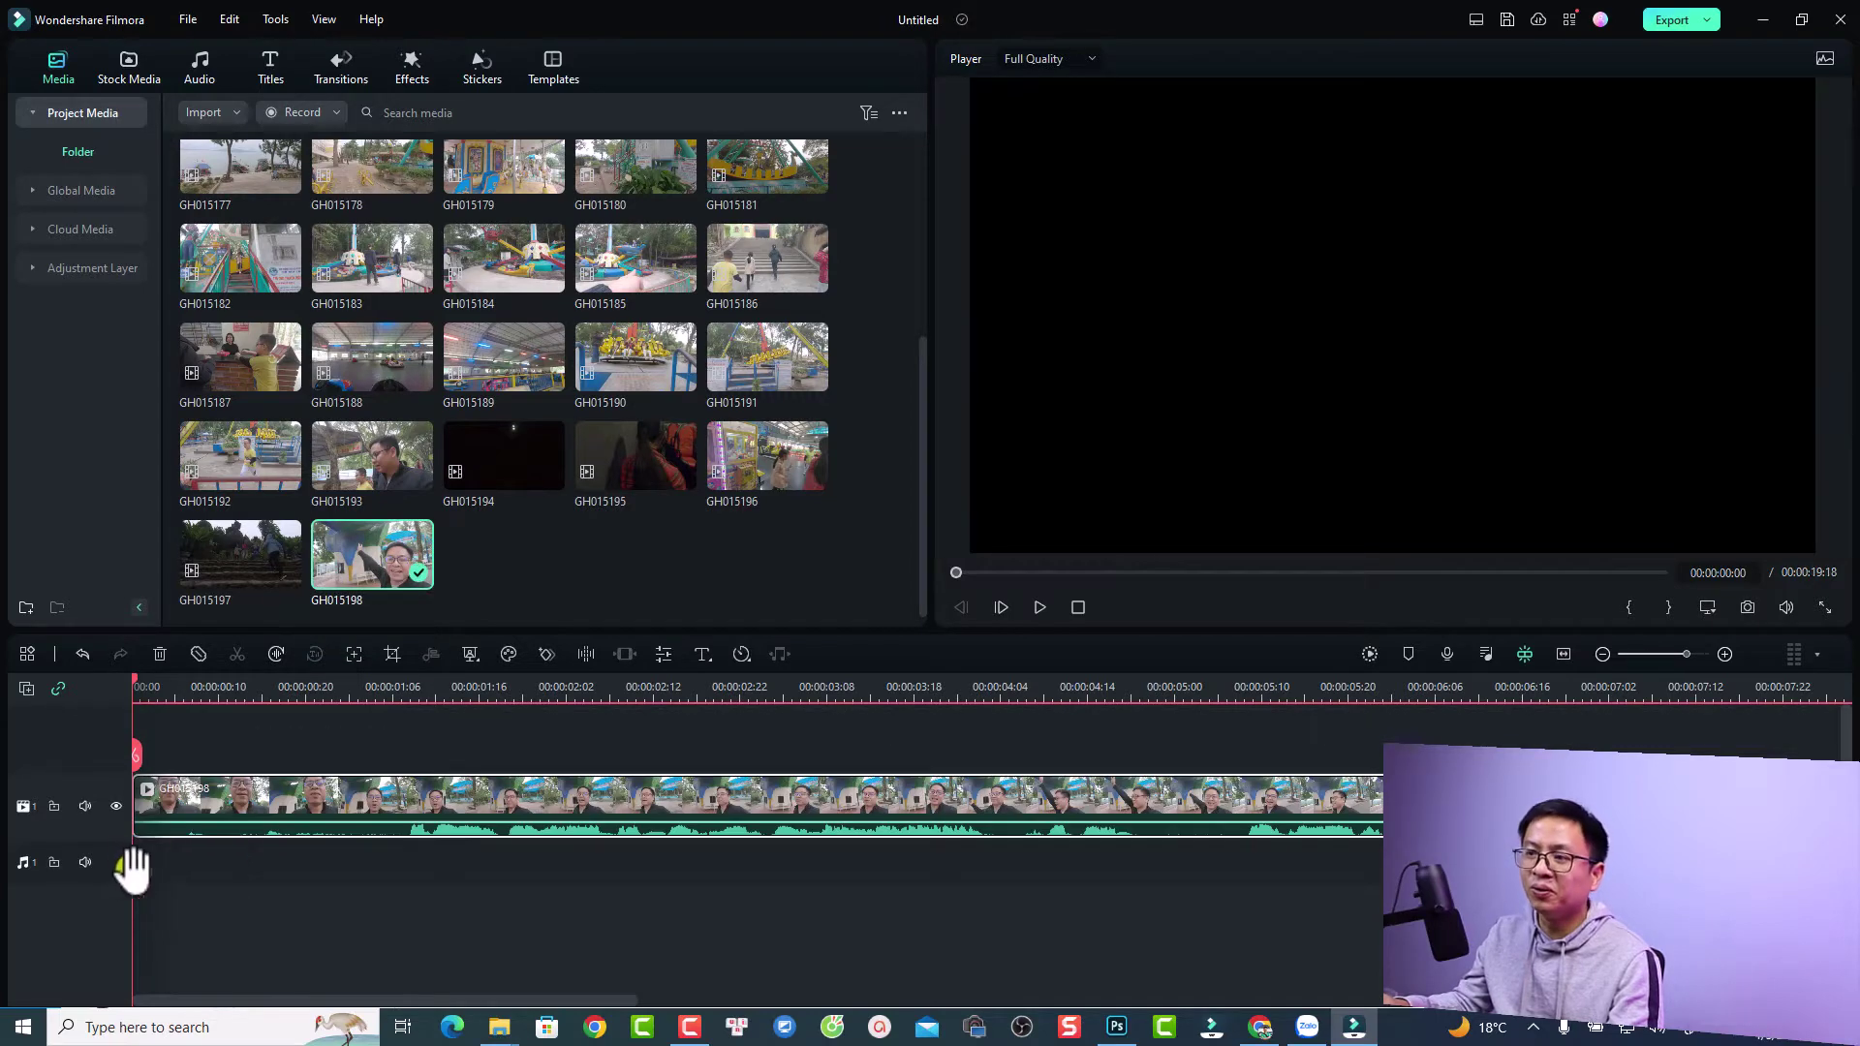
{"action": "left_click", "coordinate": [1556, 659]}
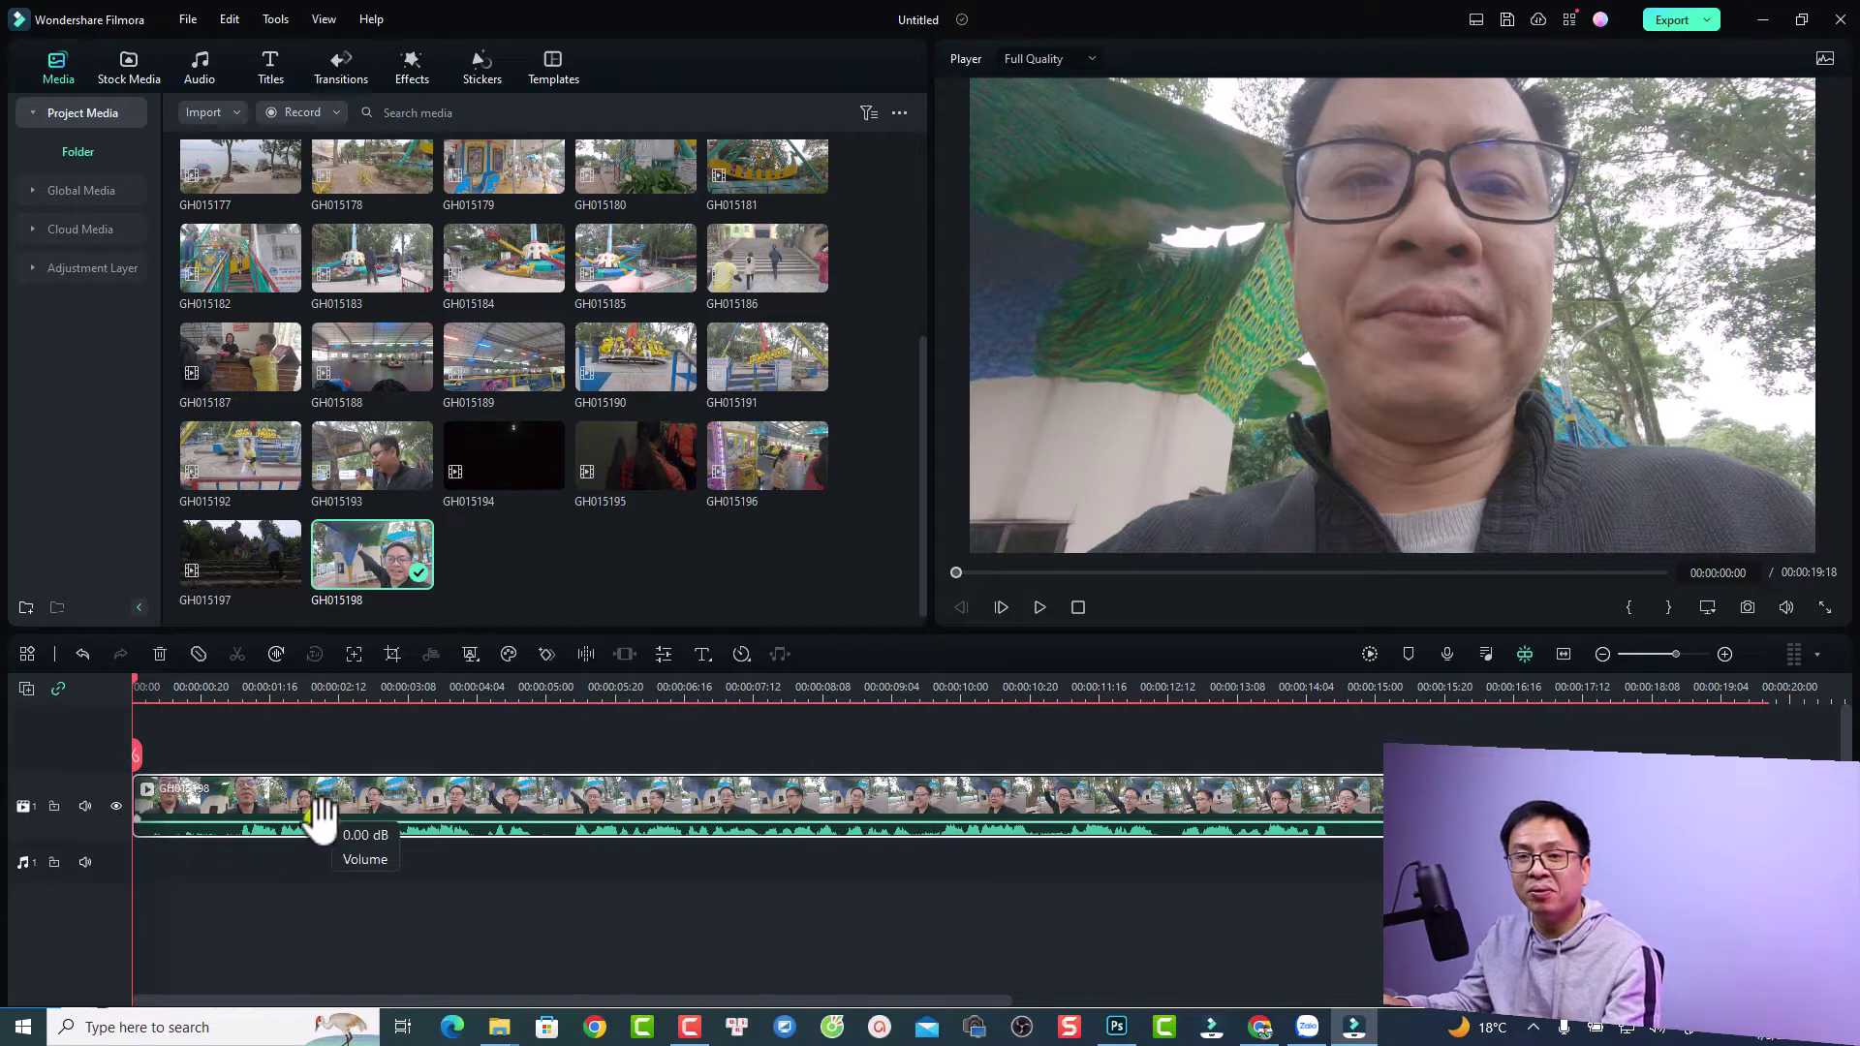
Step: Cut the GH015198 clip at 00:00:01:06 and remove the part before the cut, closing the gap
{"action": "left_click", "coordinate": [273, 712]}
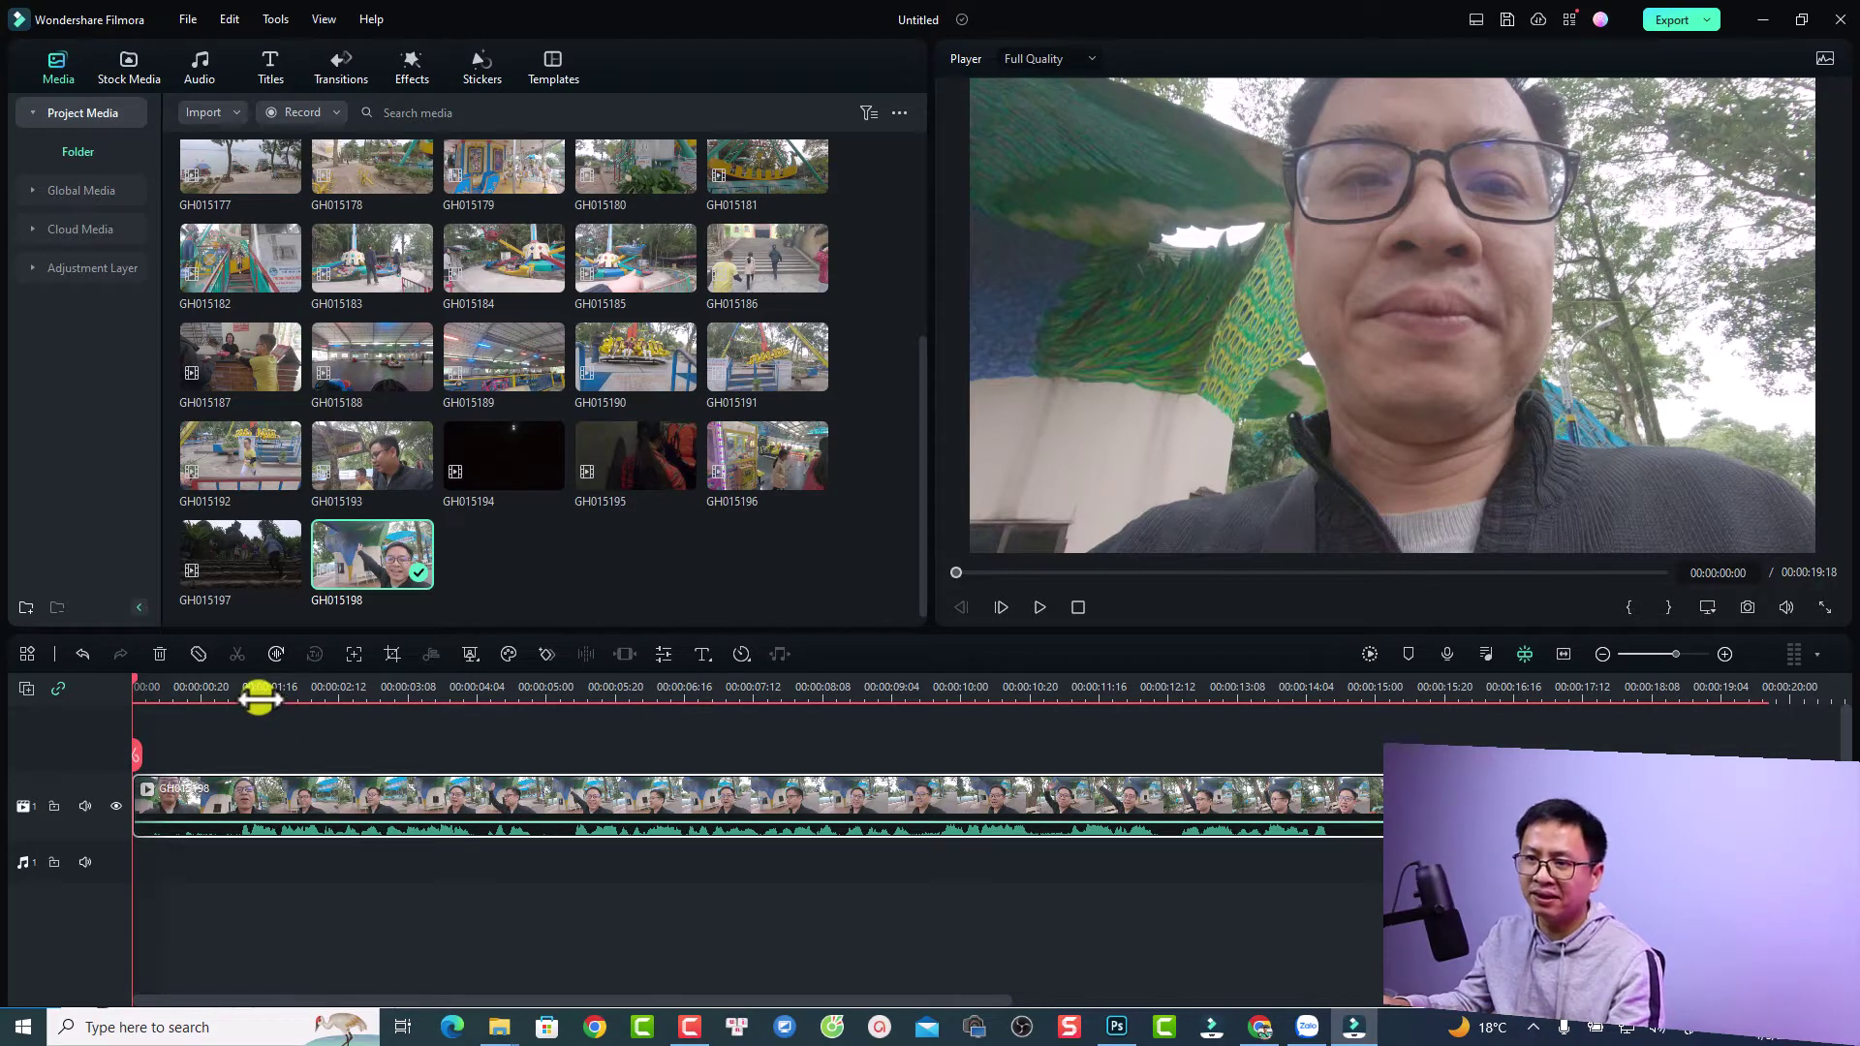
{"action": "left_click", "coordinate": [260, 696]}
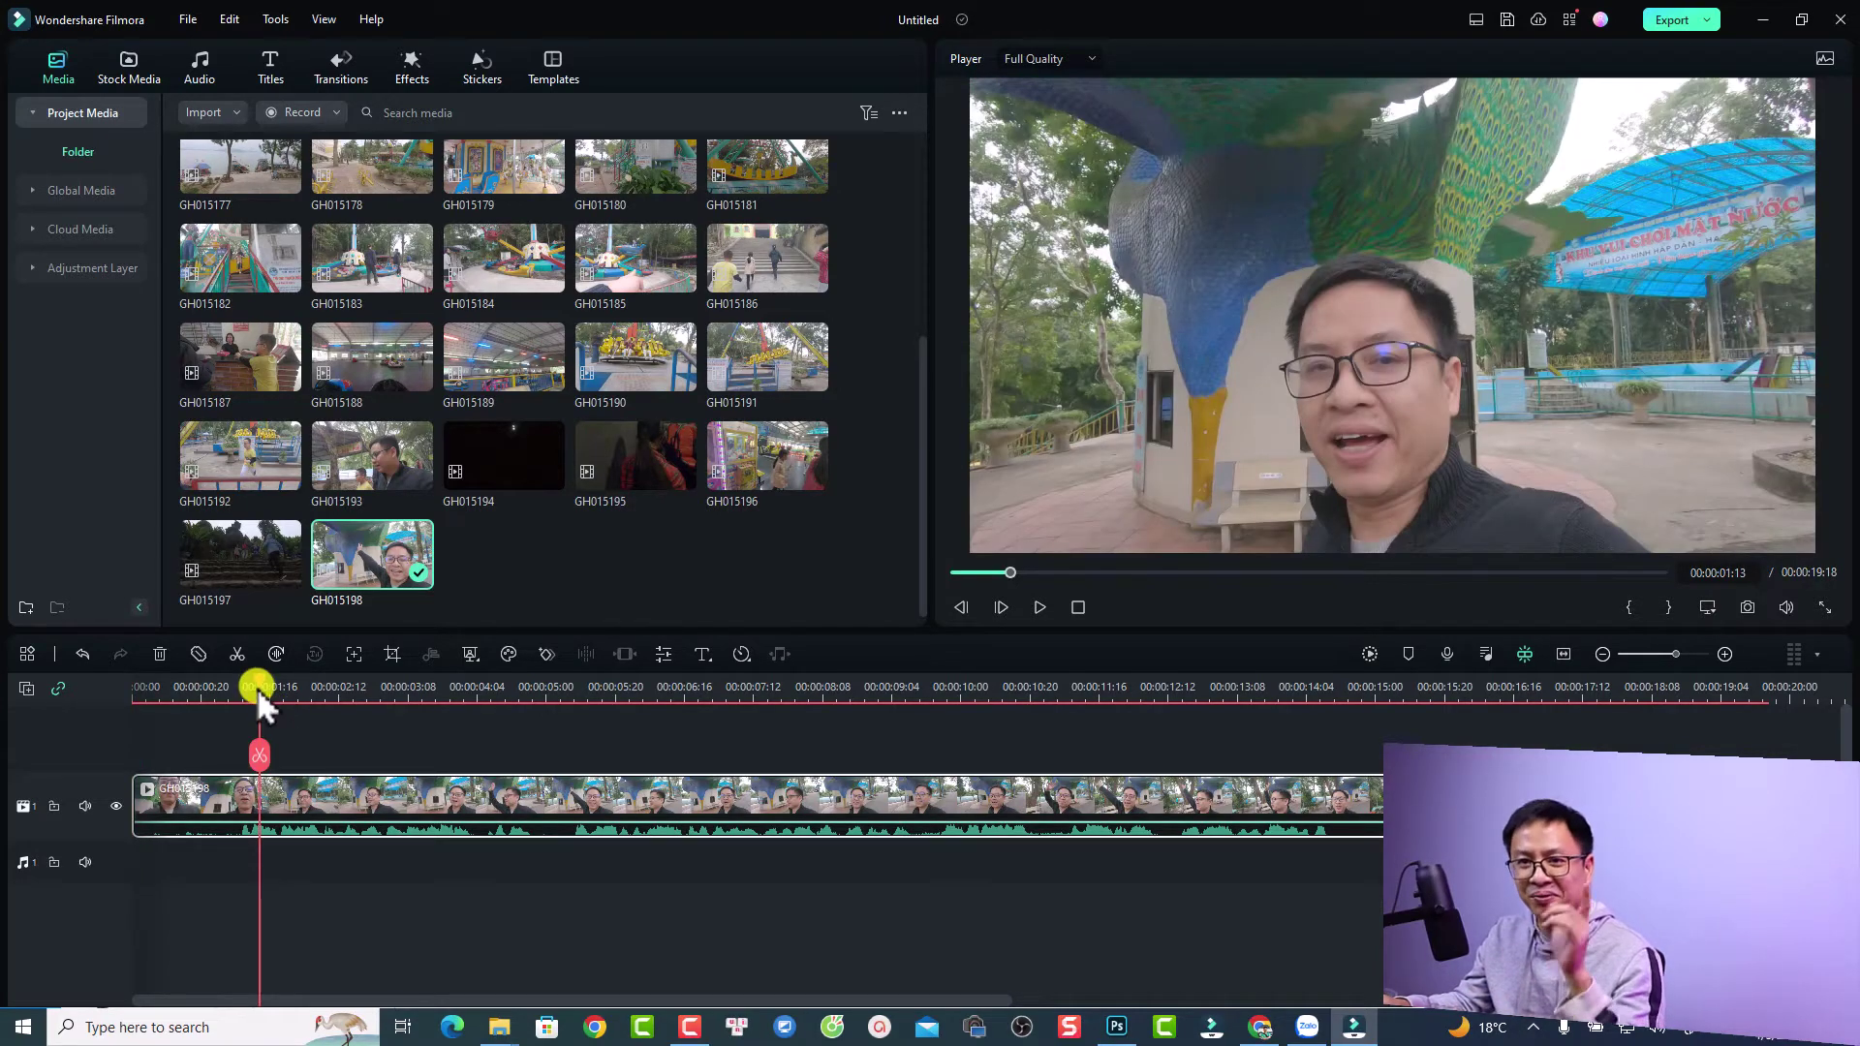
{"action": "left_click_drag", "start_coordinate": [258, 683], "coordinate": [238, 690]}
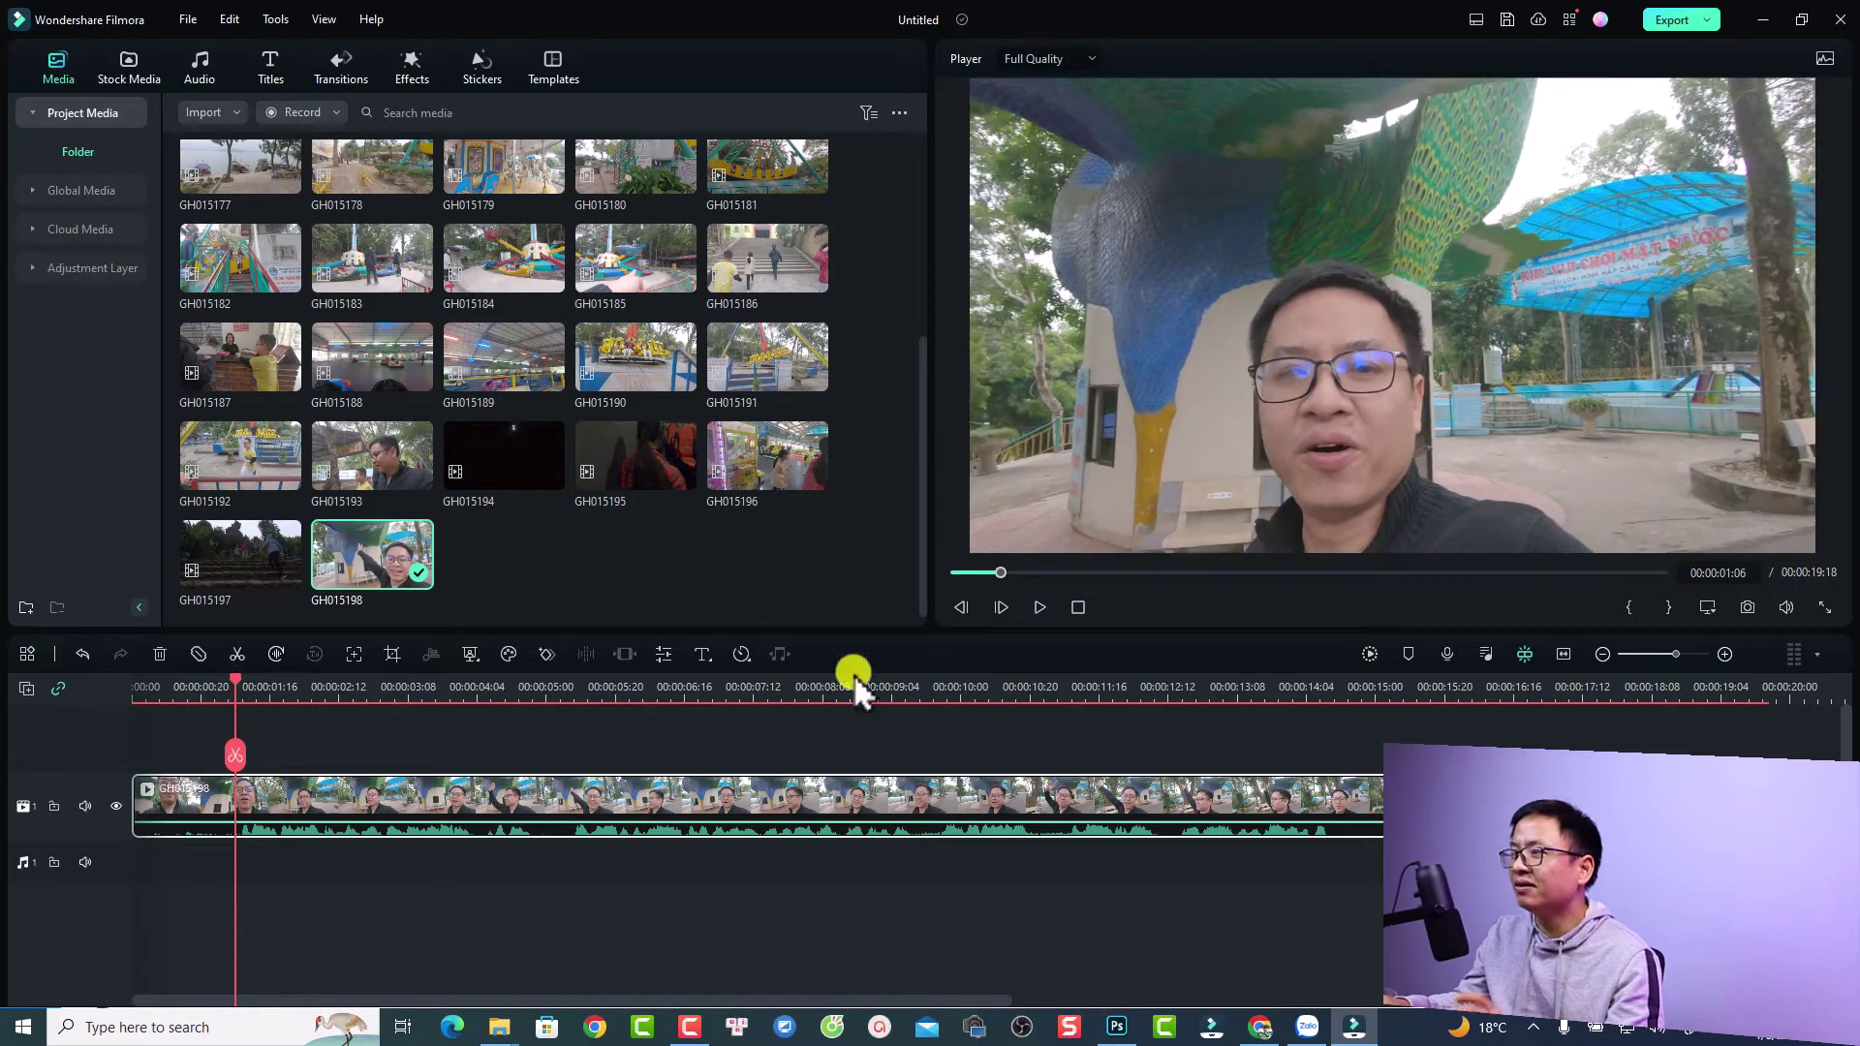
{"action": "left_click_drag", "start_coordinate": [135, 805], "coordinate": [237, 790]}
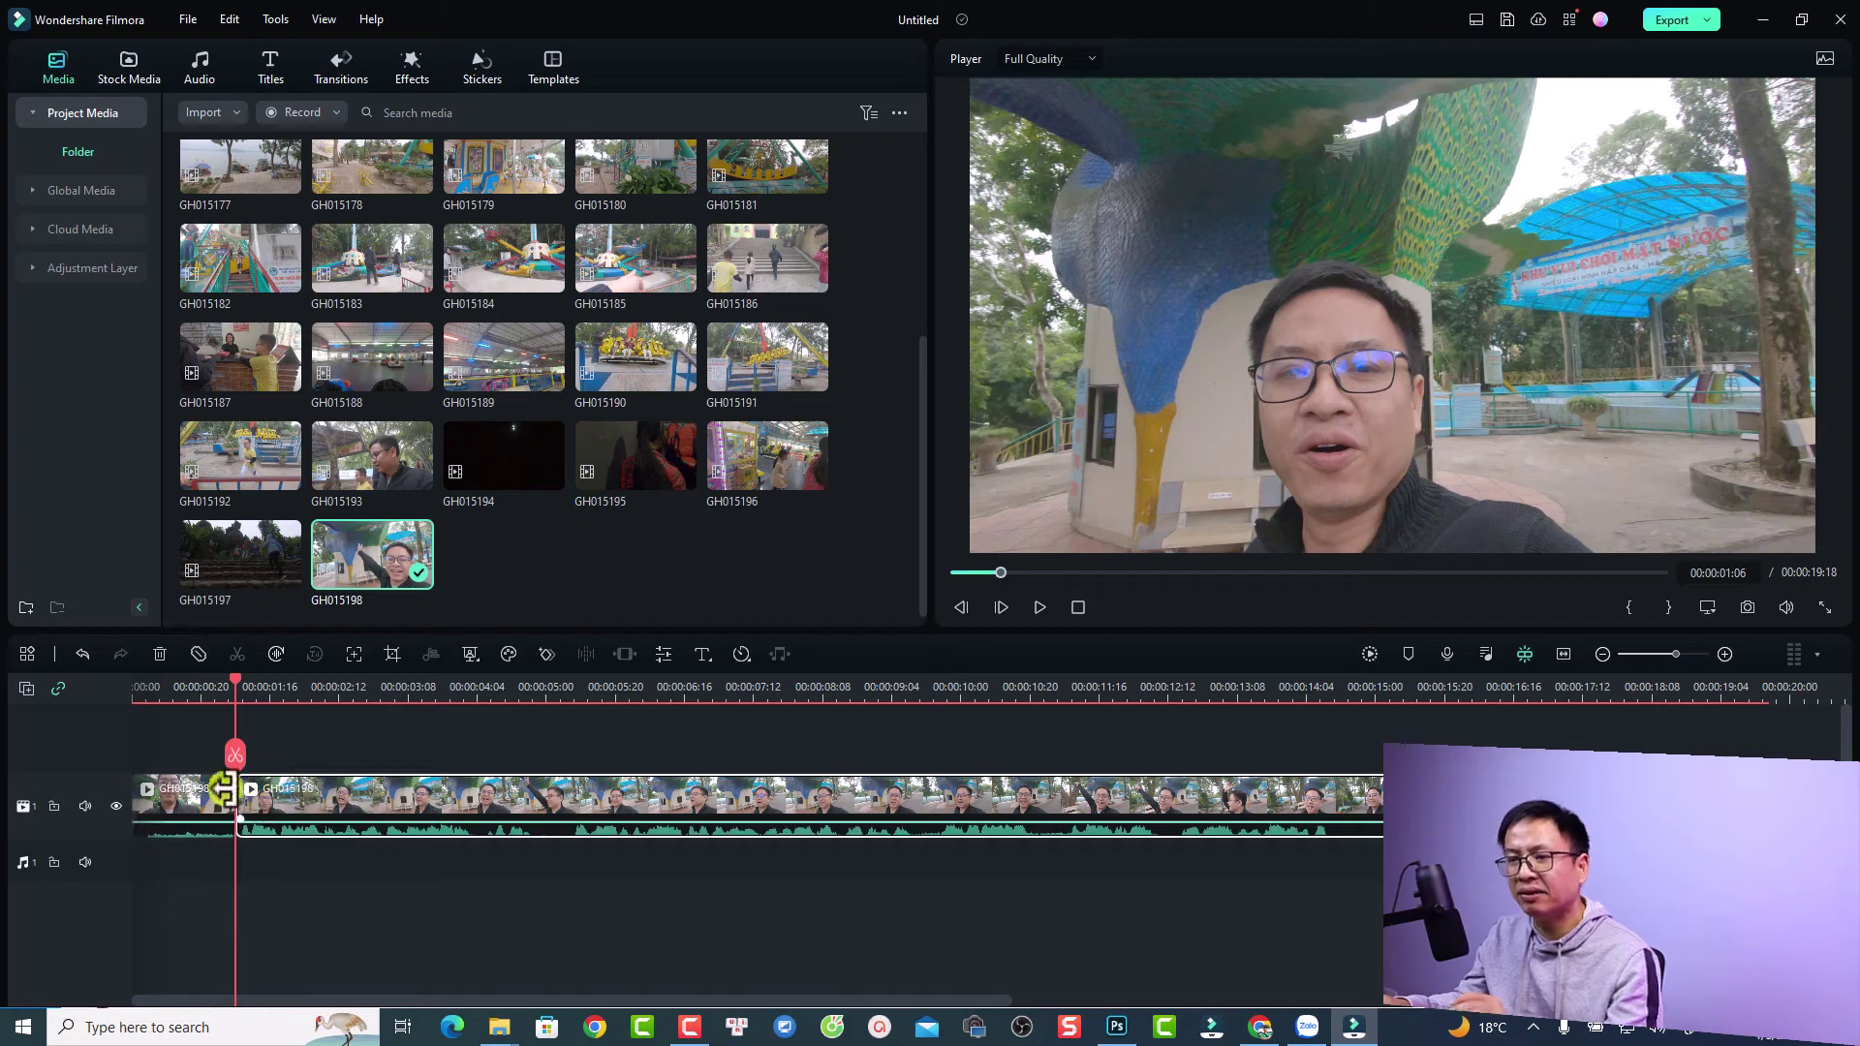
{"action": "key", "text": "space"}
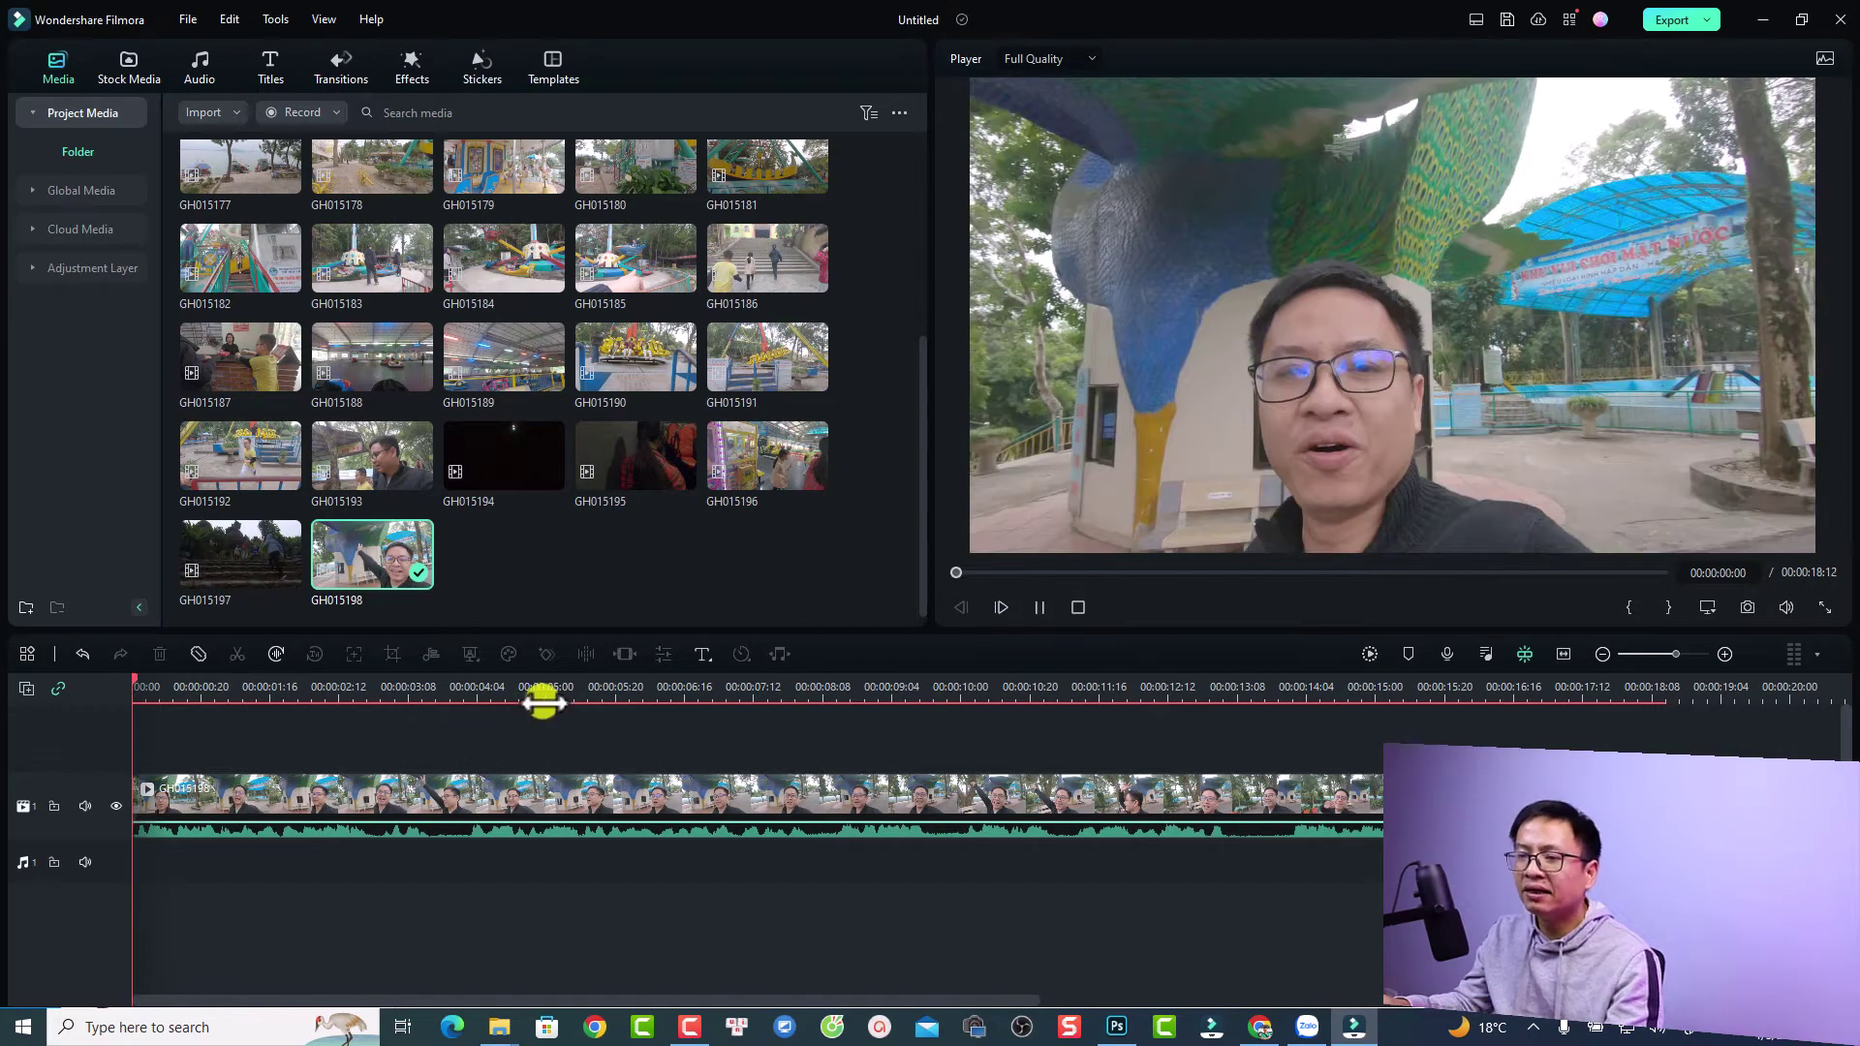
Step: Split the clip at 00:00:06:11, delete the part after the cut and fit the timeline to the remaining clip
{"action": "left_click_drag", "start_coordinate": [582, 689], "coordinate": [666, 686]}
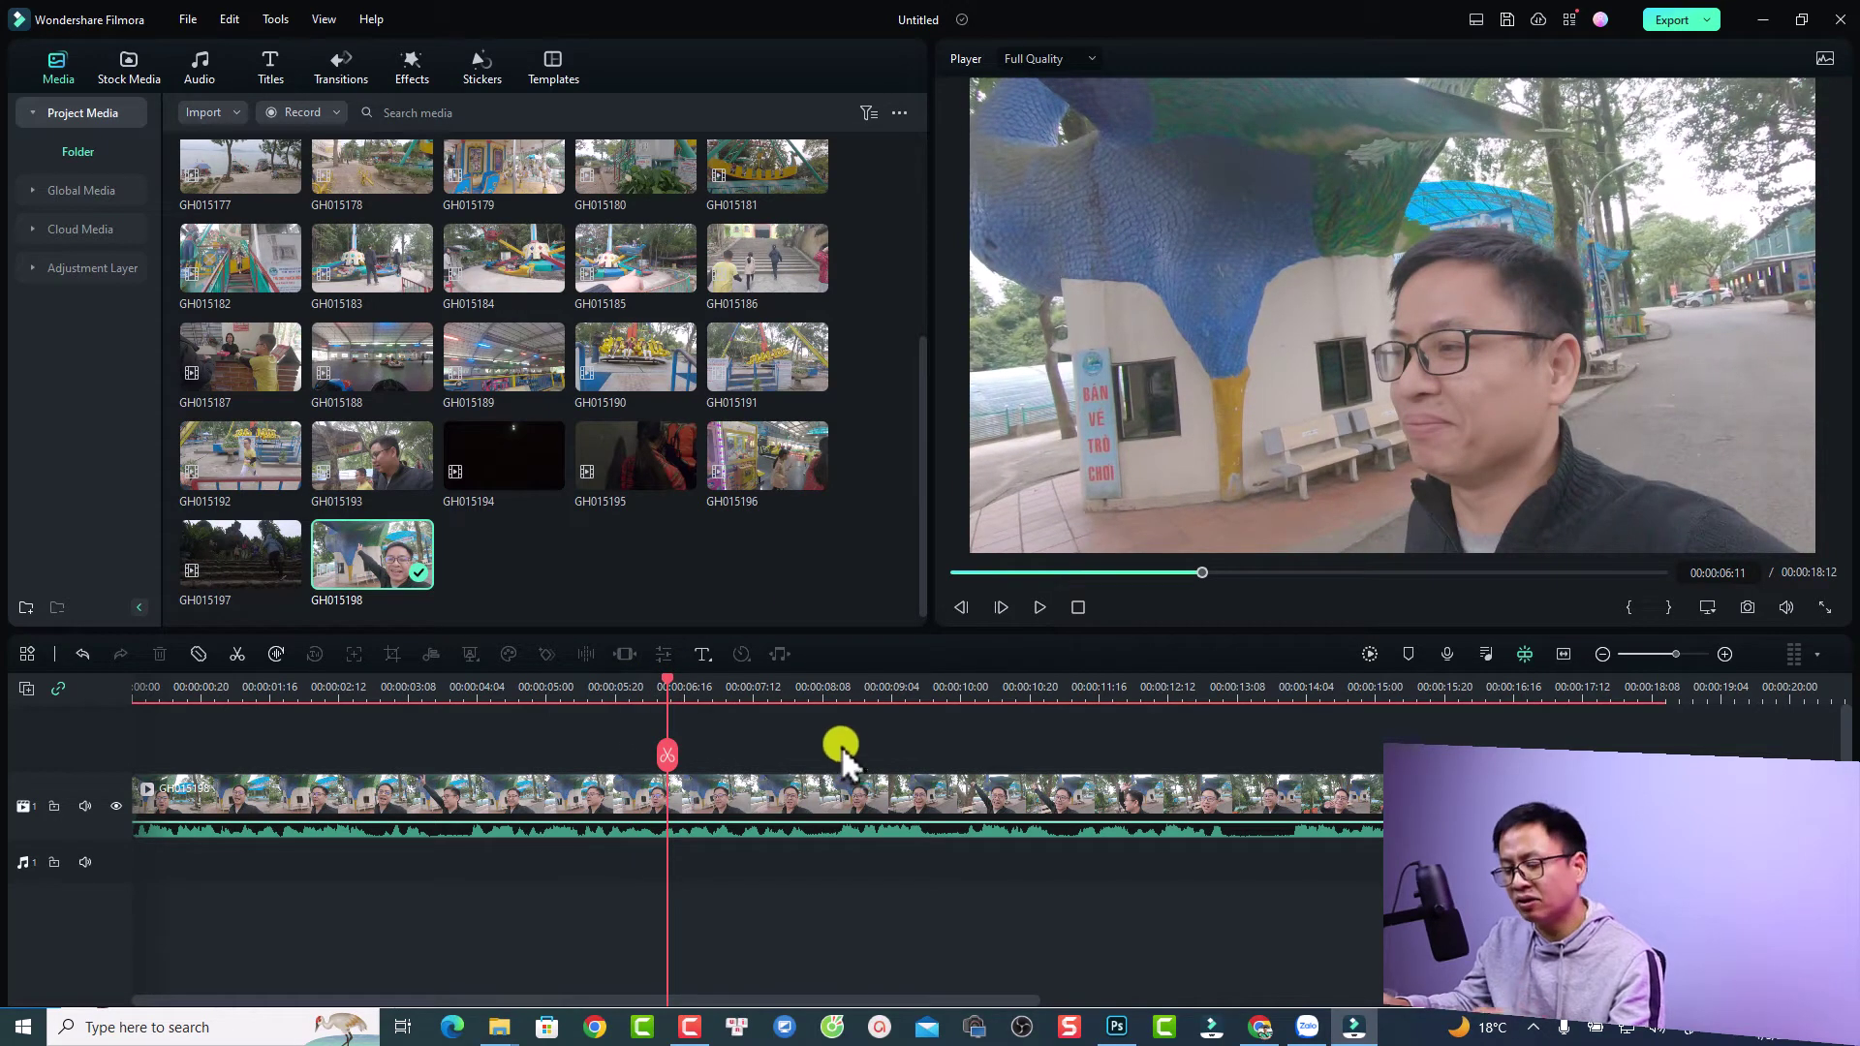
{"action": "left_click", "coordinate": [806, 801]}
{"action": "key", "text": "ctrl+b"}
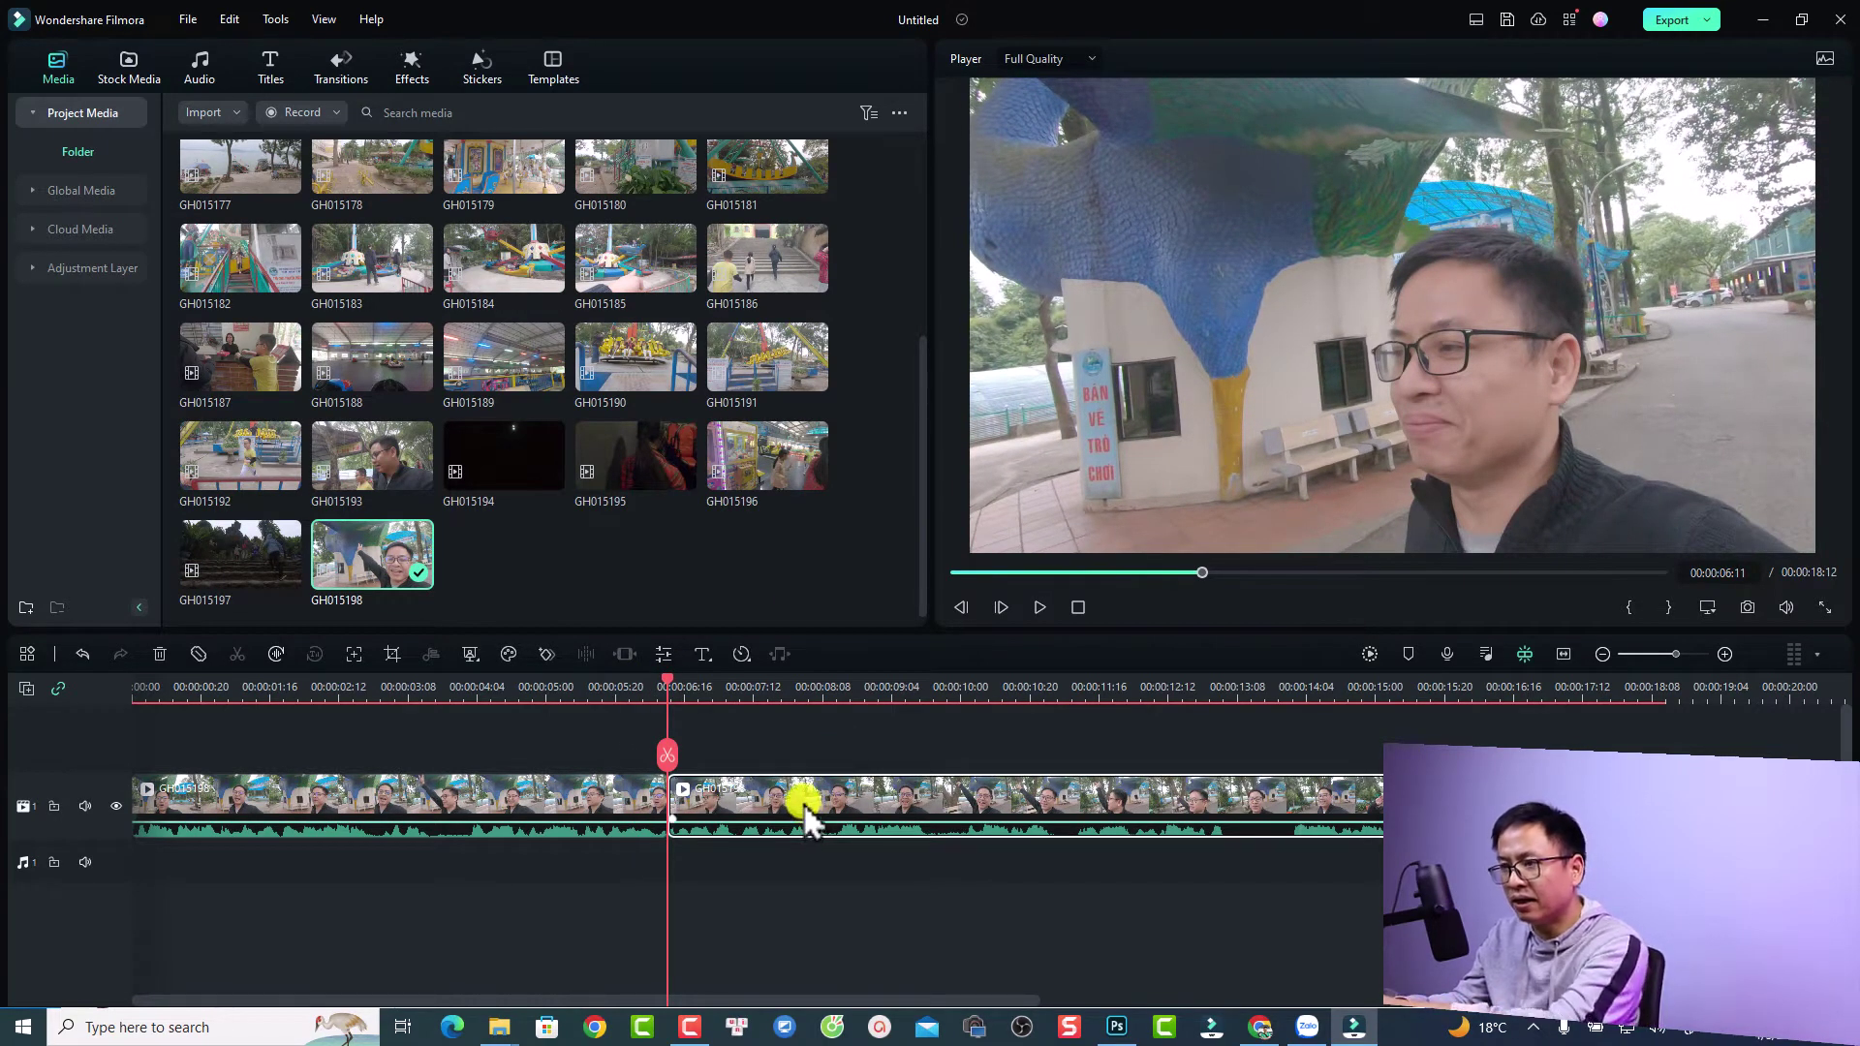
{"action": "key", "text": "Delete"}
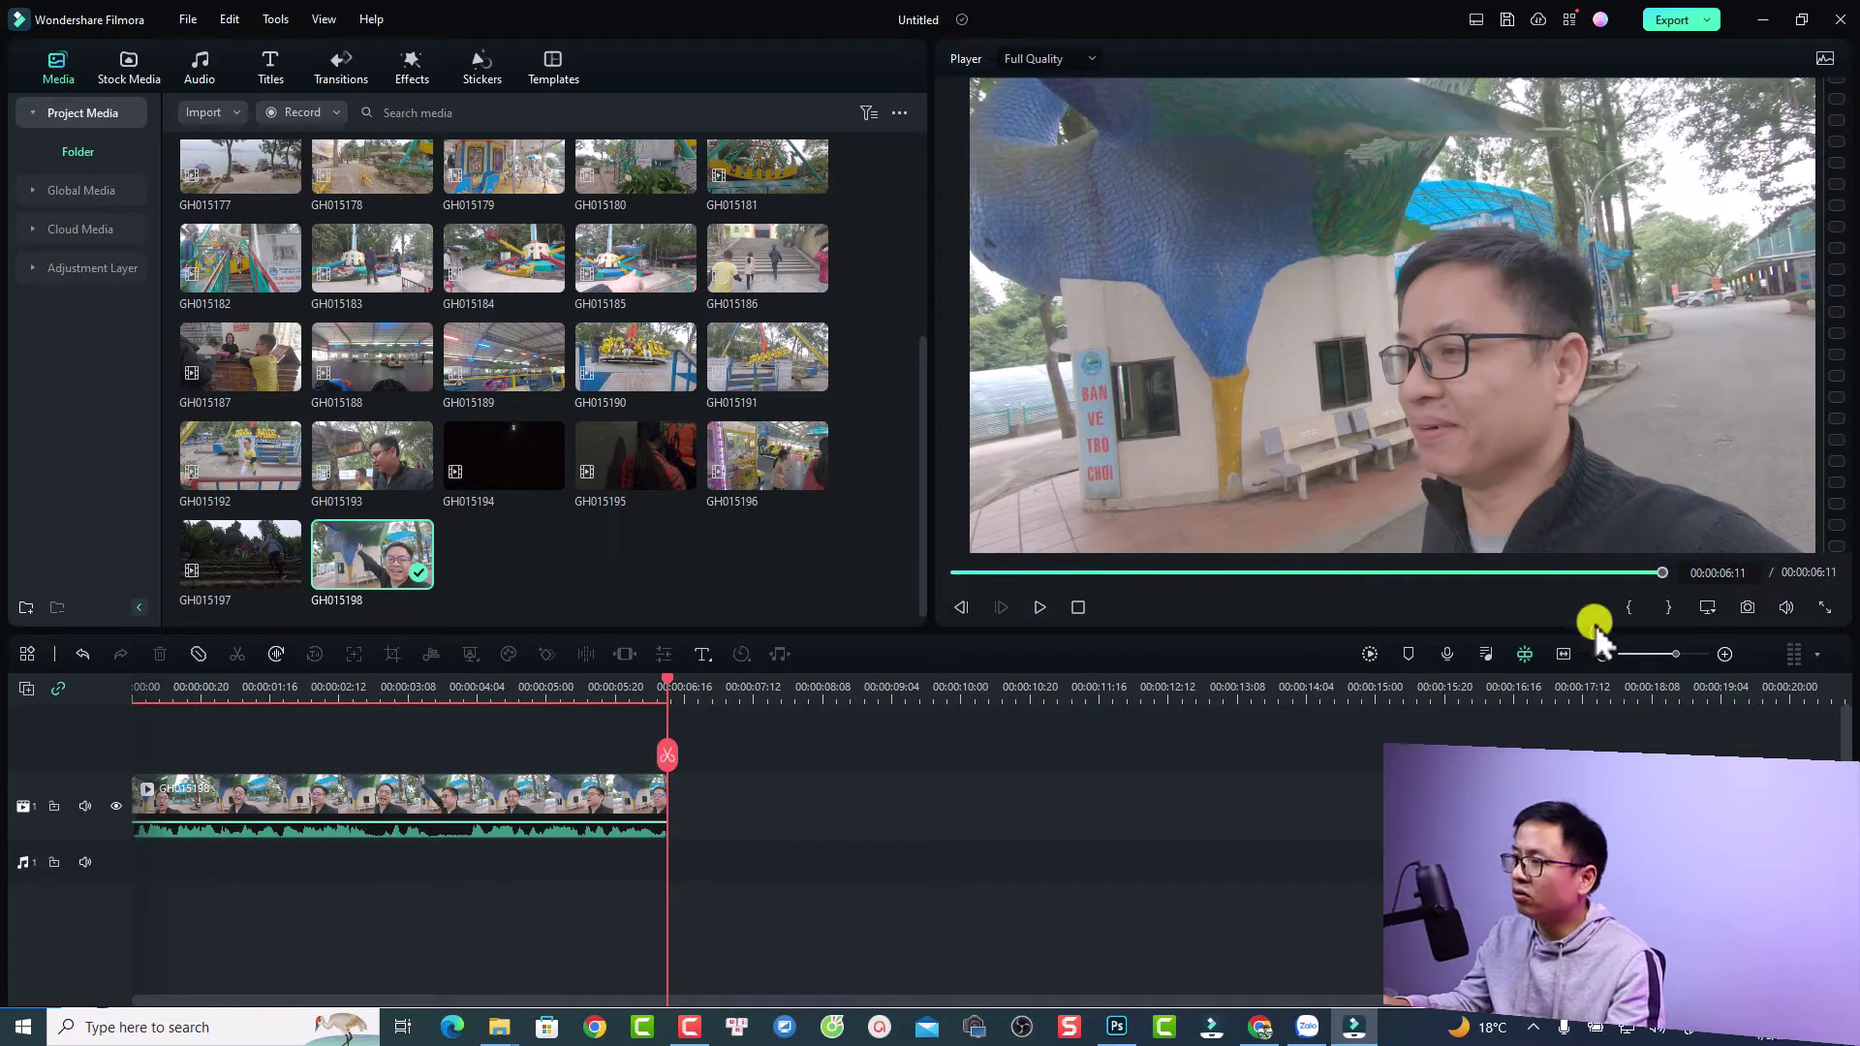
{"action": "left_click", "coordinate": [1564, 653]}
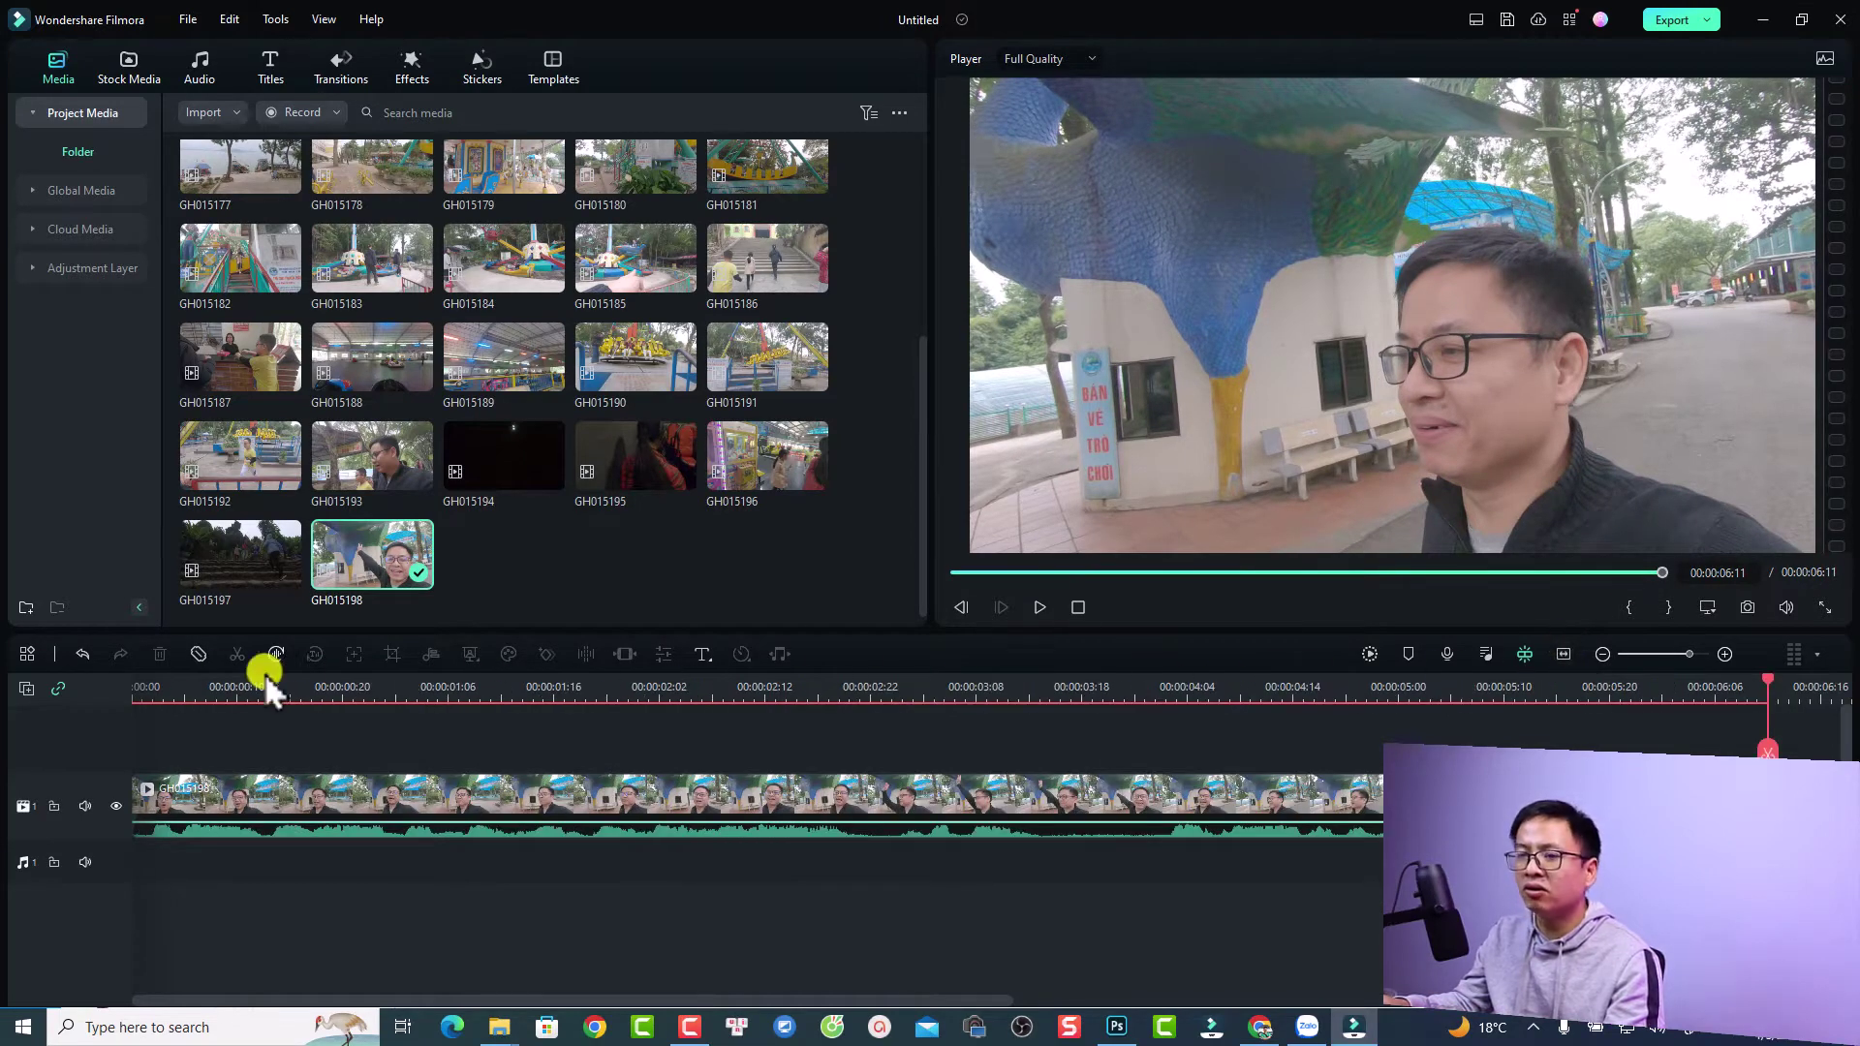
Step: Return the playhead to the start and enable Motion Tracking in the AI tools of the GH015198 clip
{"action": "left_click", "coordinate": [161, 688]}
{"action": "left_click_drag", "start_coordinate": [160, 688], "coordinate": [71, 748]}
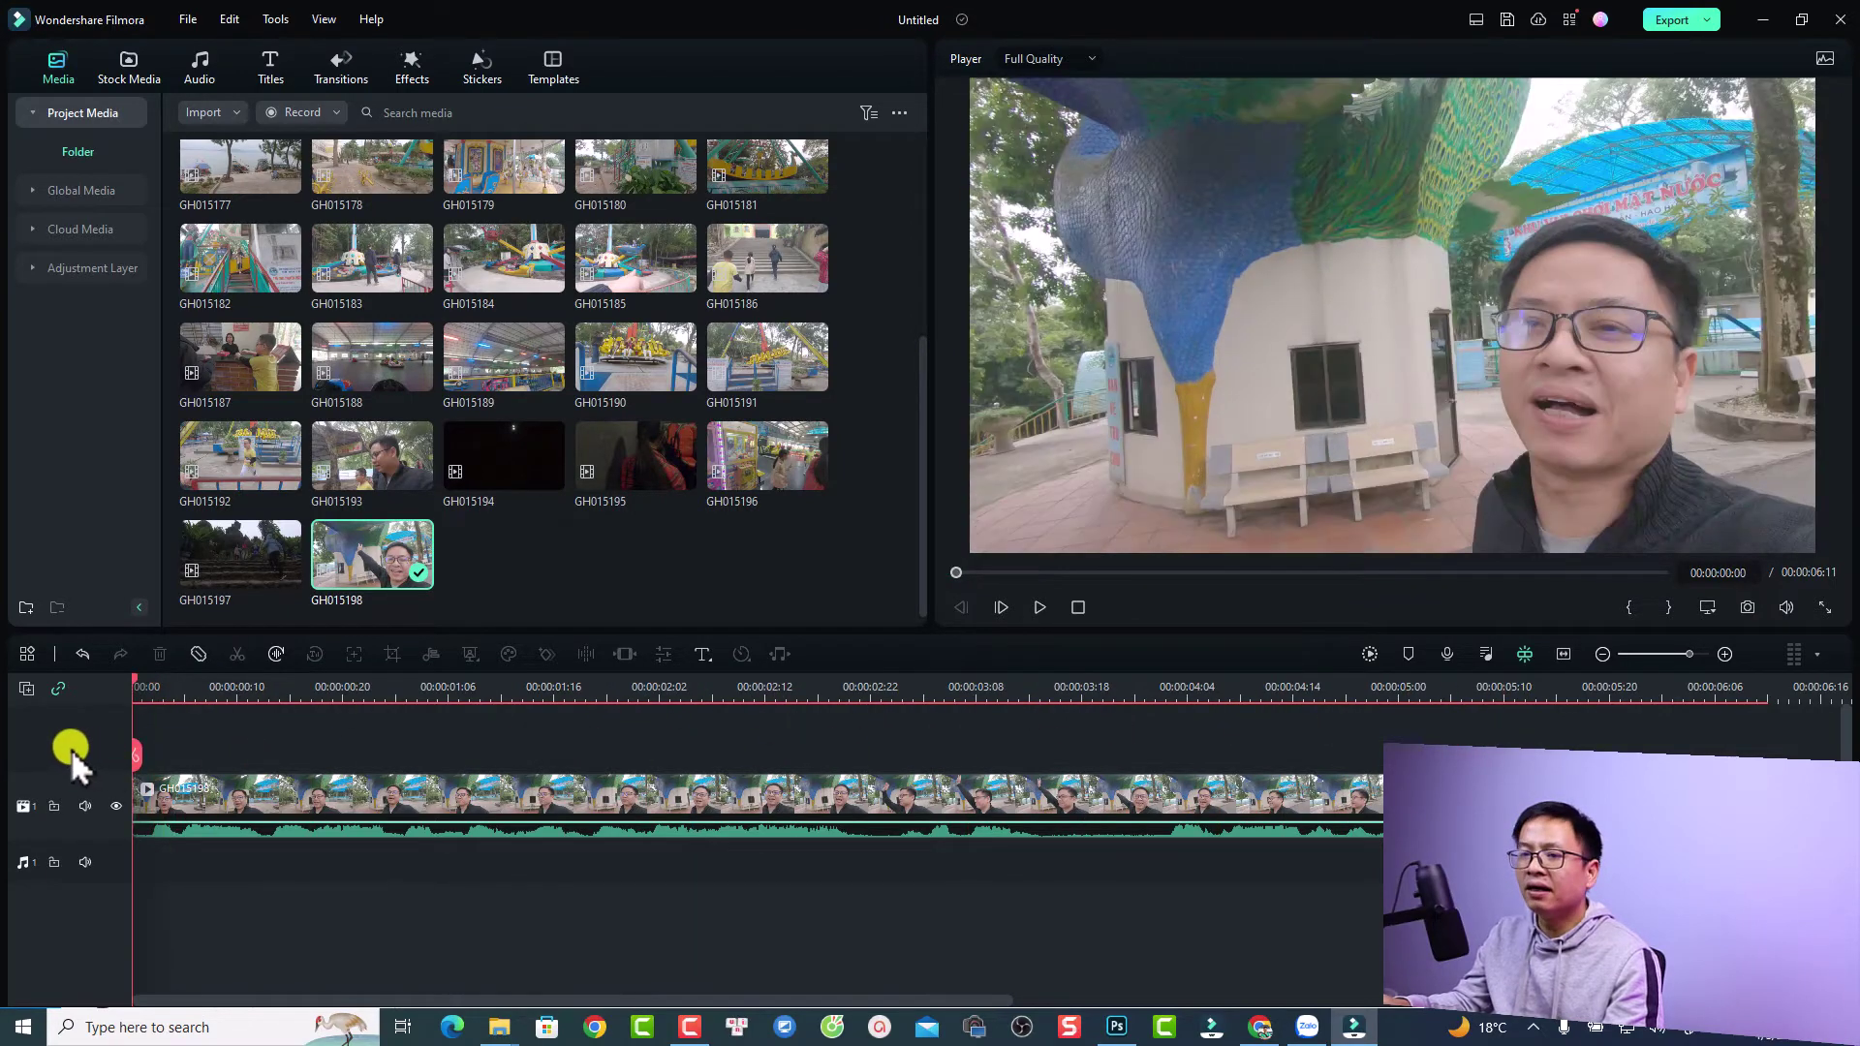
{"action": "left_click", "coordinate": [275, 809]}
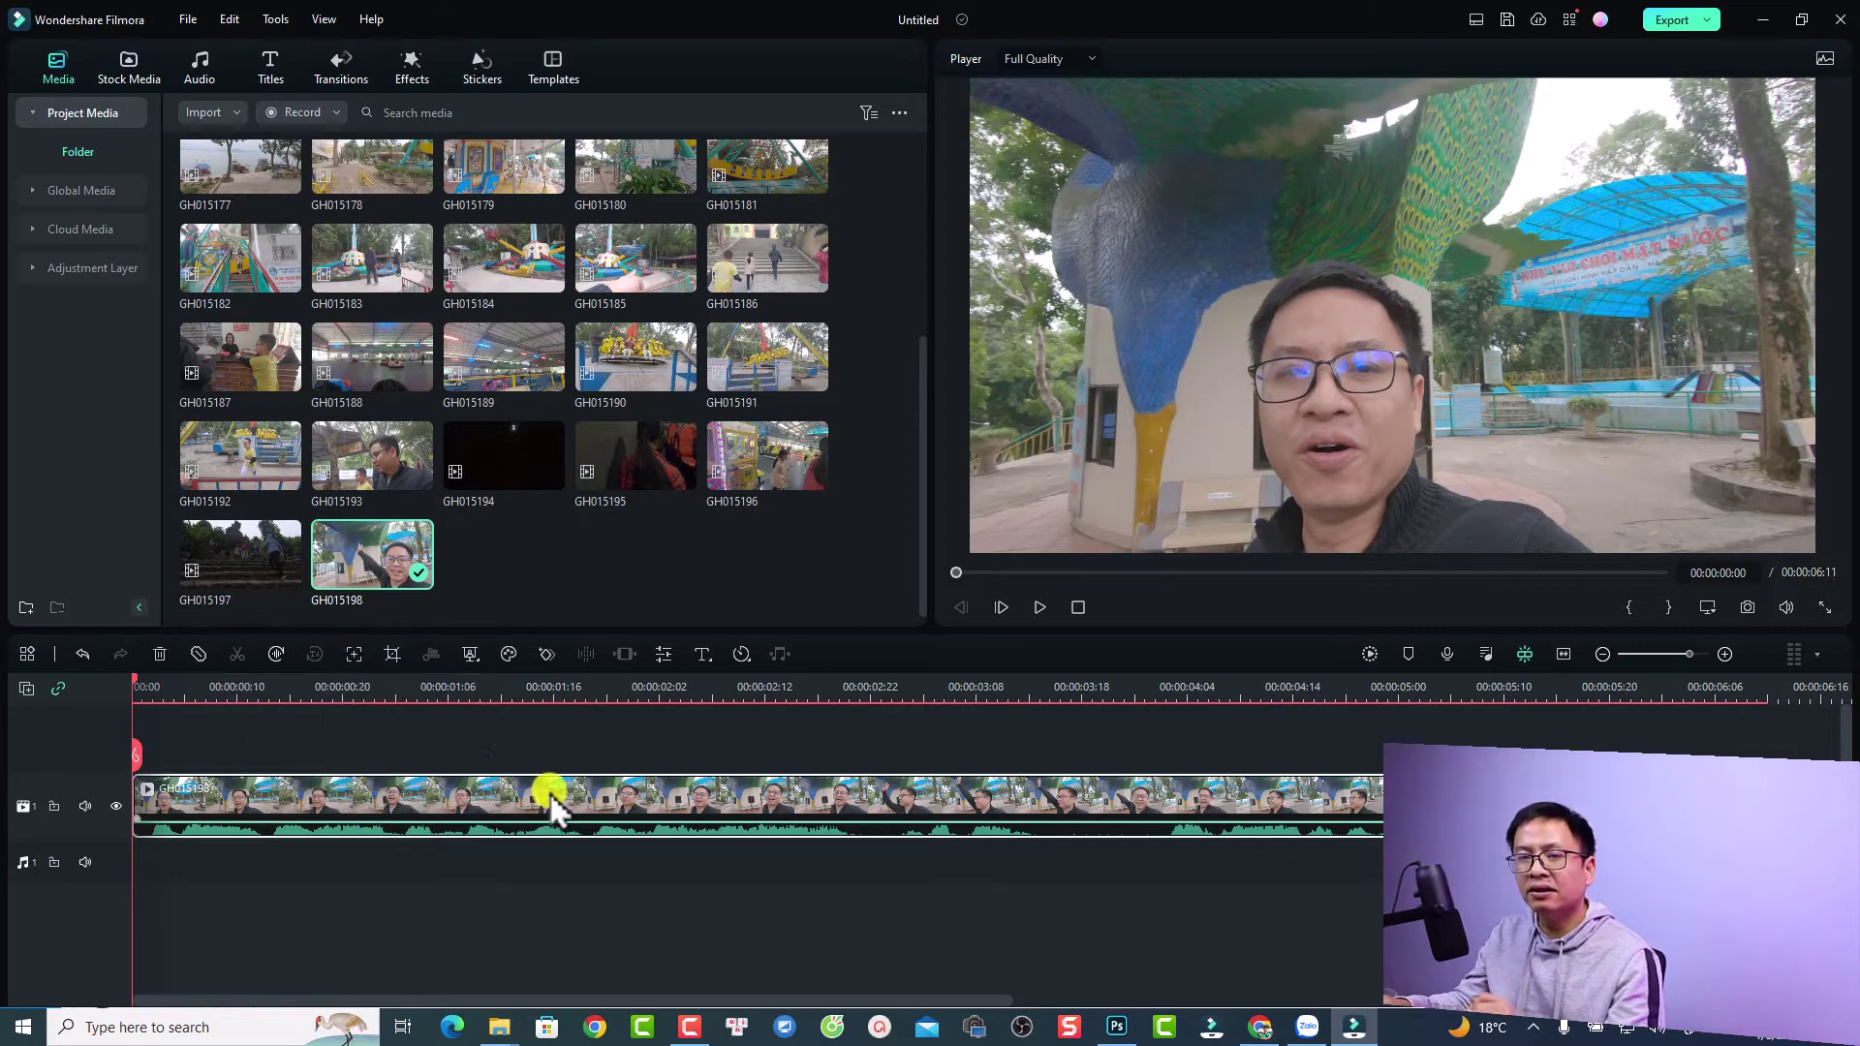
{"action": "double_click", "coordinate": [278, 793]}
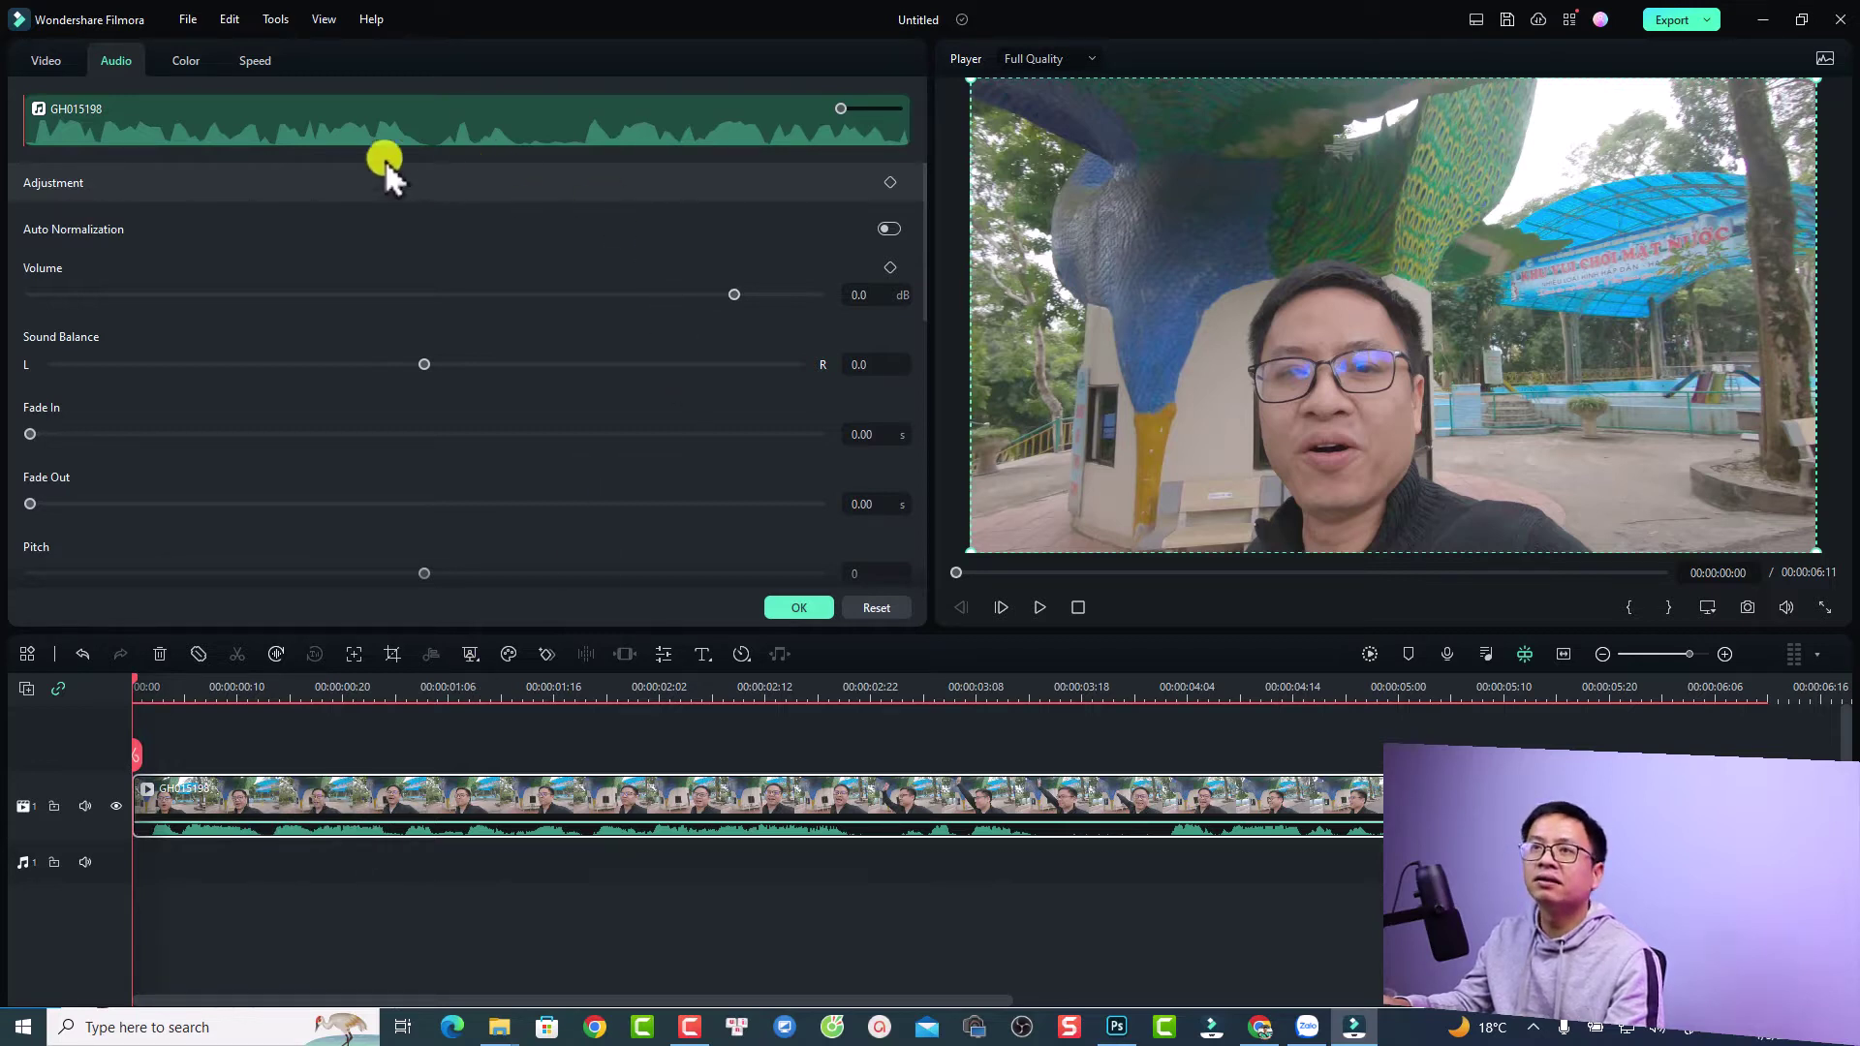
{"action": "left_click", "coordinate": [45, 60]}
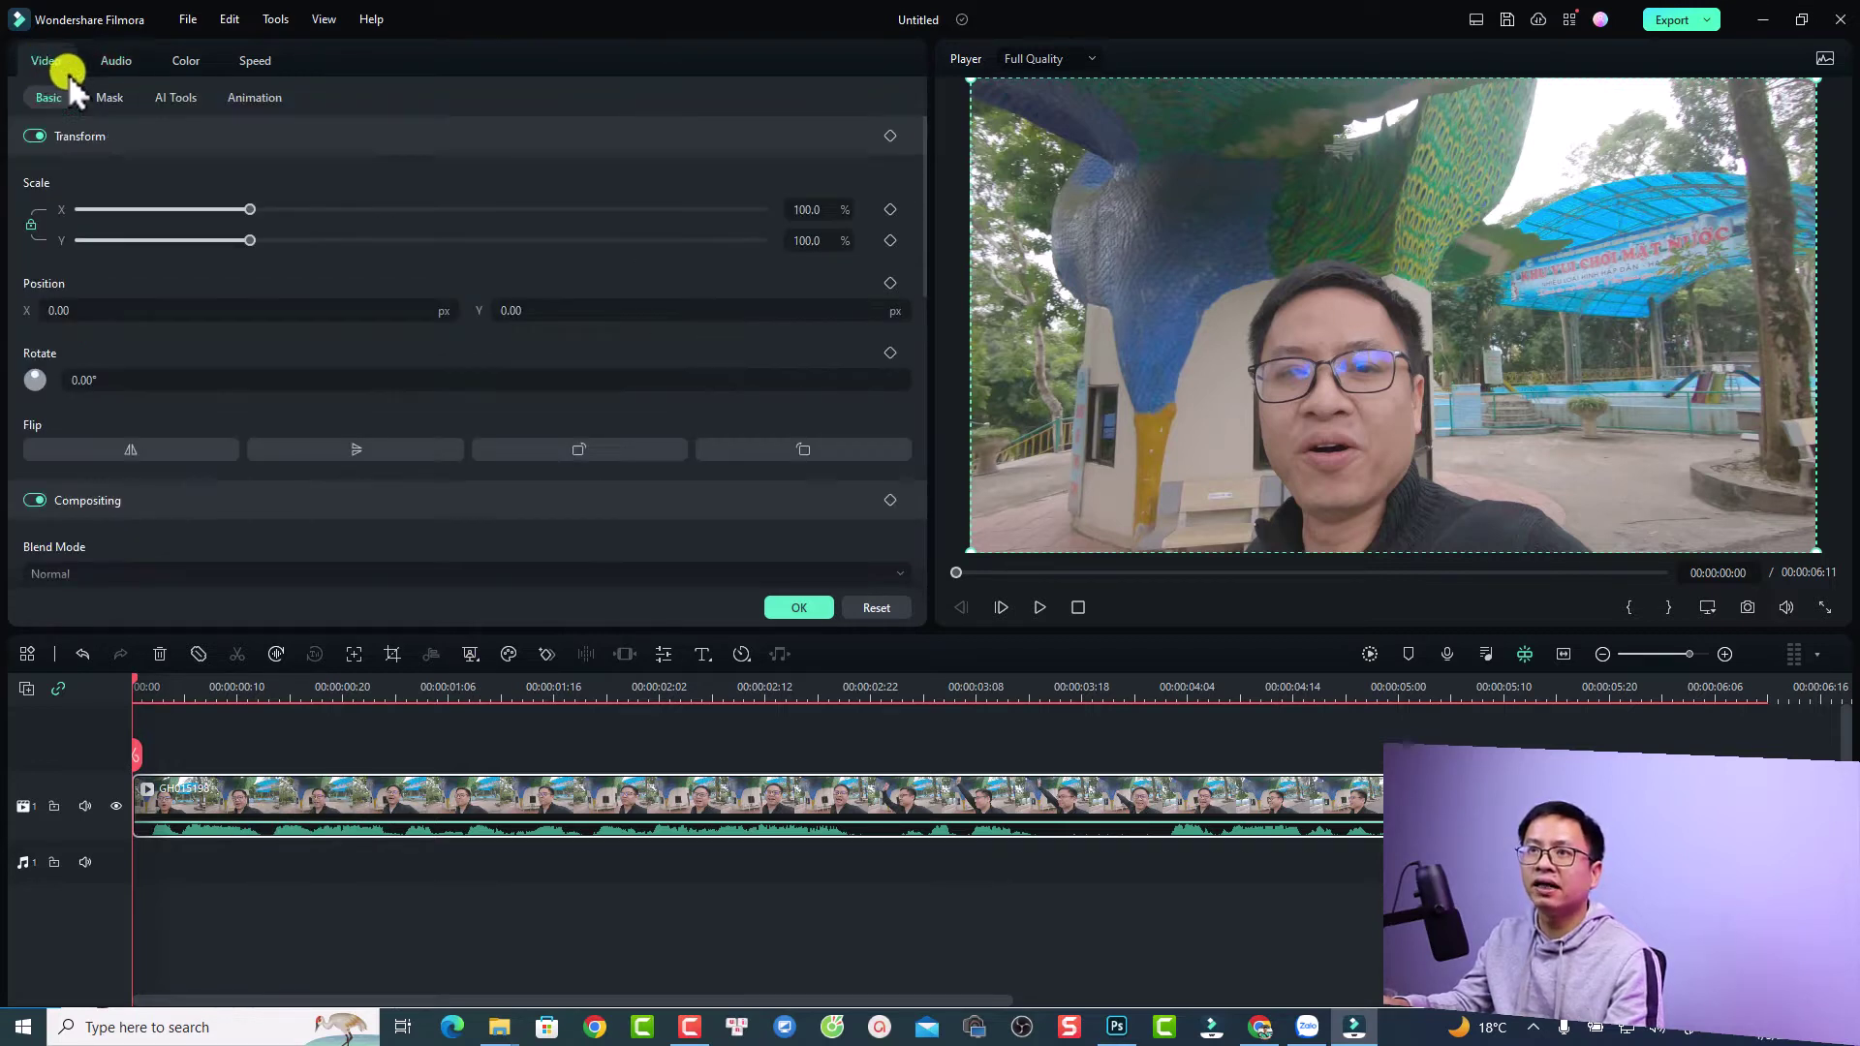
{"action": "left_click", "coordinate": [173, 98]}
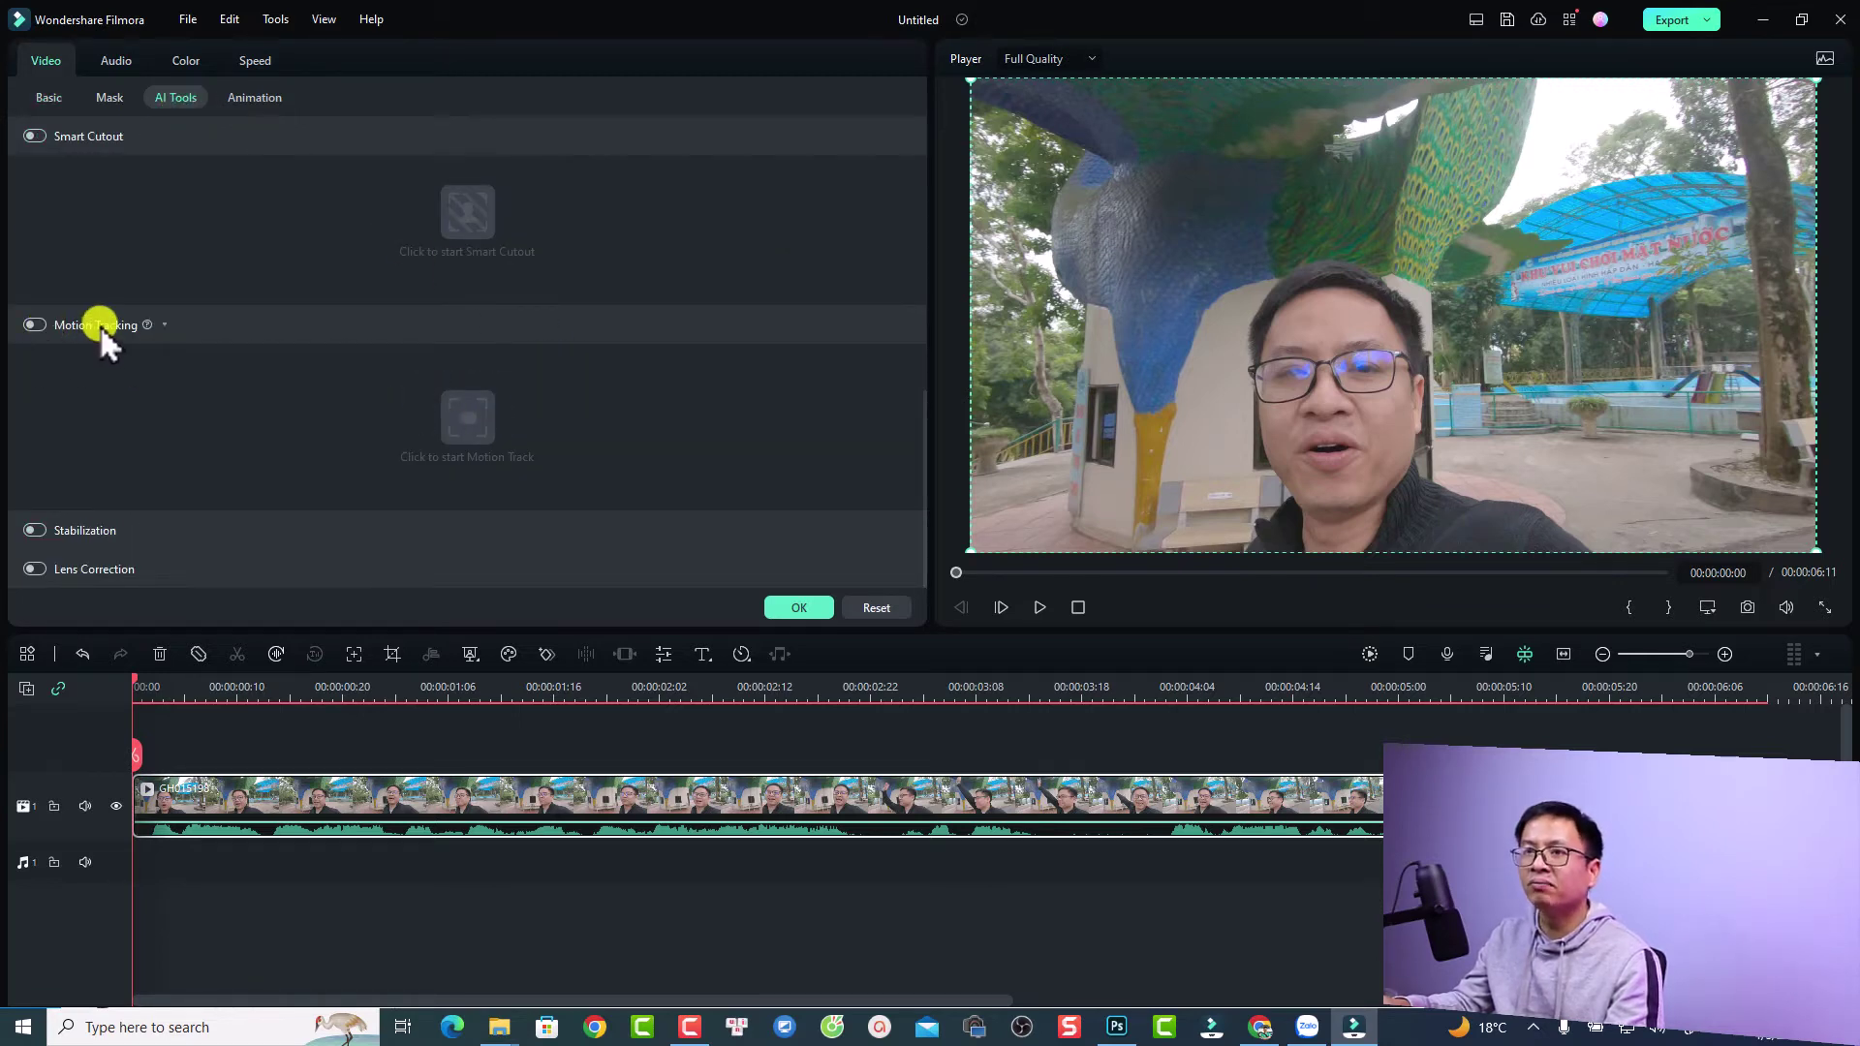
{"action": "left_click", "coordinate": [35, 325]}
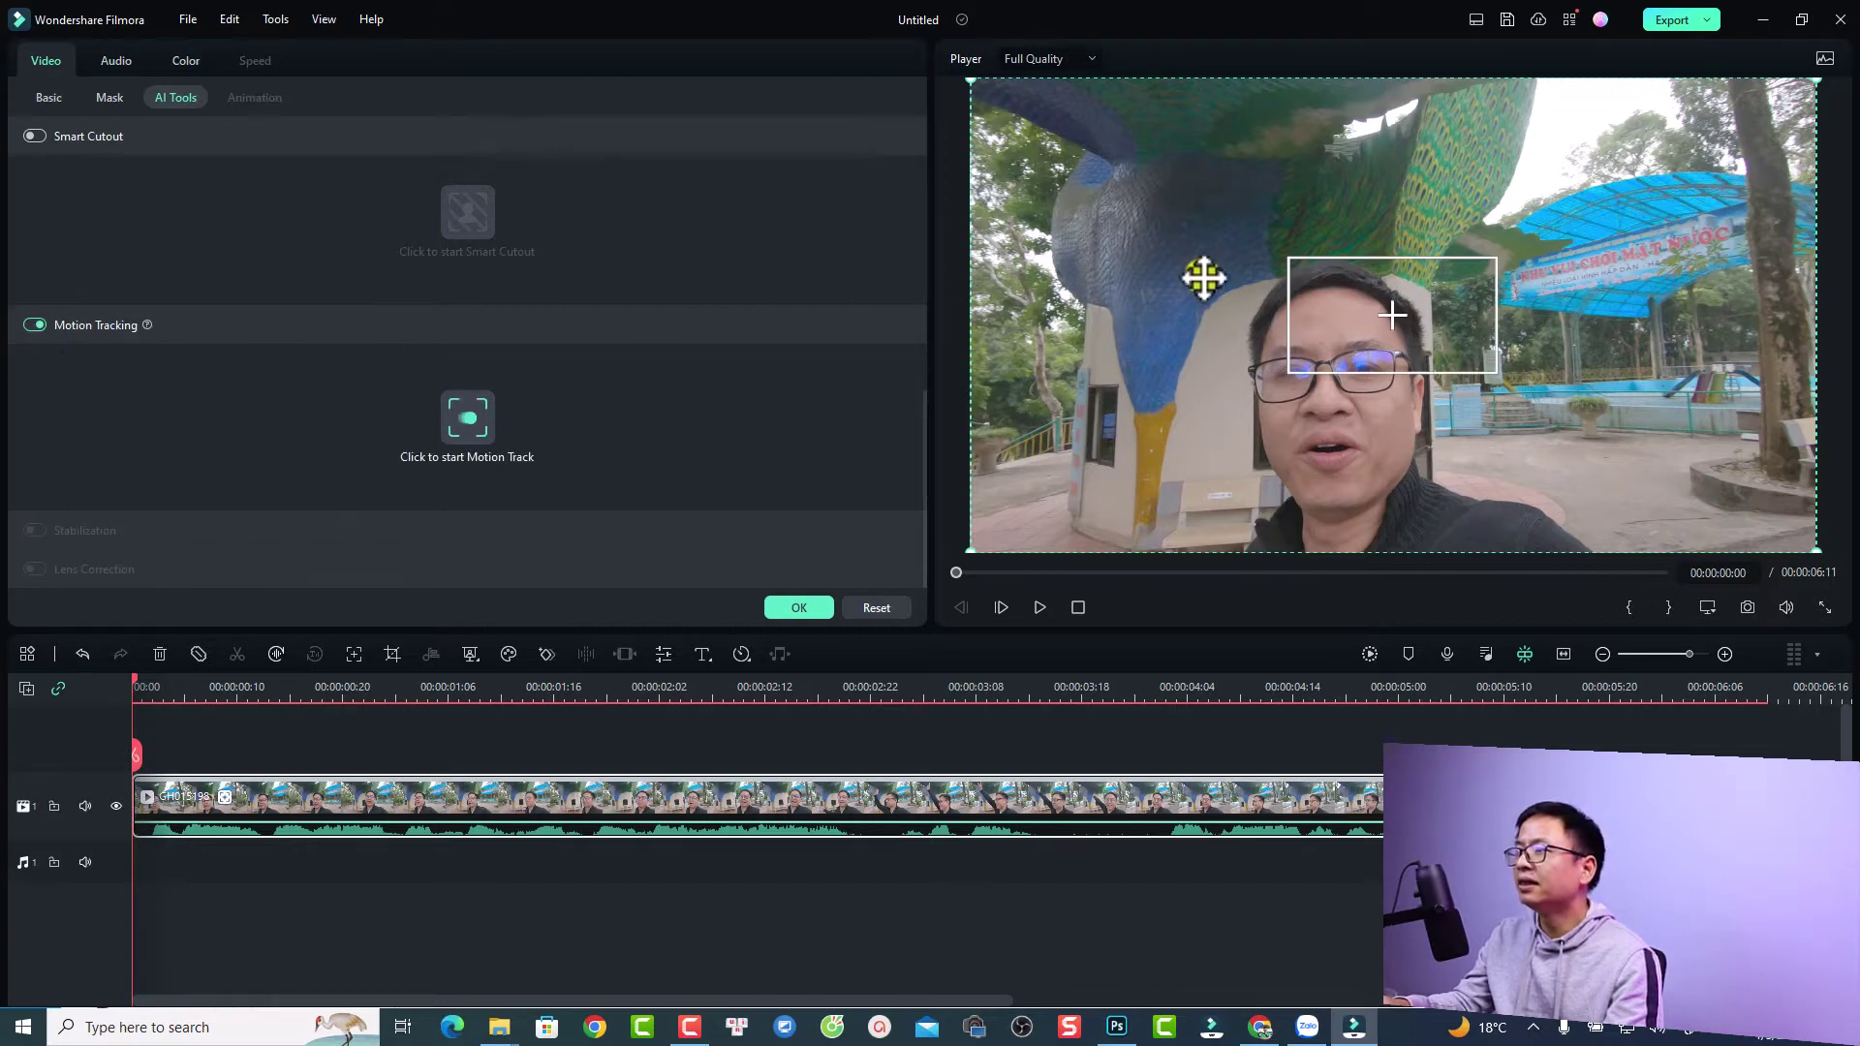
Step: Move and shrink the tracking box to cover the man's forehead, and run the motion tracking
{"action": "left_click_drag", "start_coordinate": [1391, 317], "coordinate": [1335, 315]}
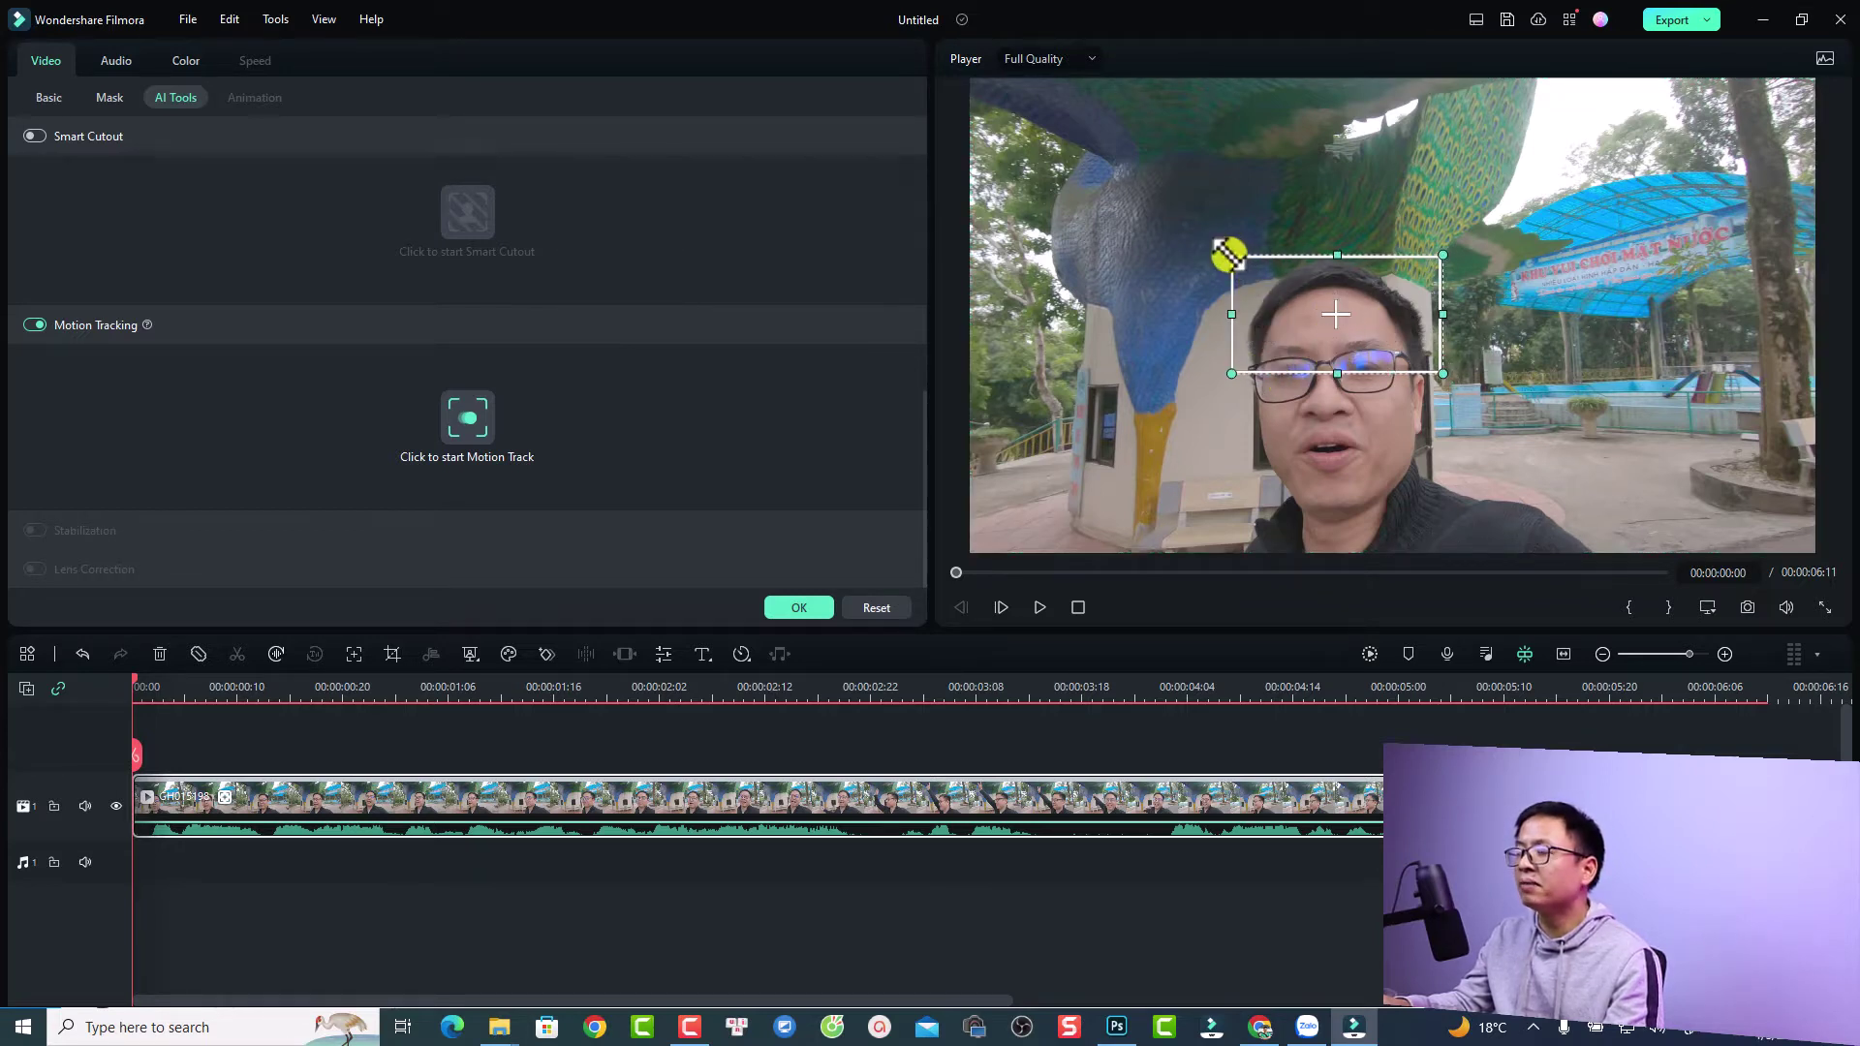
{"action": "left_click_drag", "start_coordinate": [1229, 254], "coordinate": [1149, 206]}
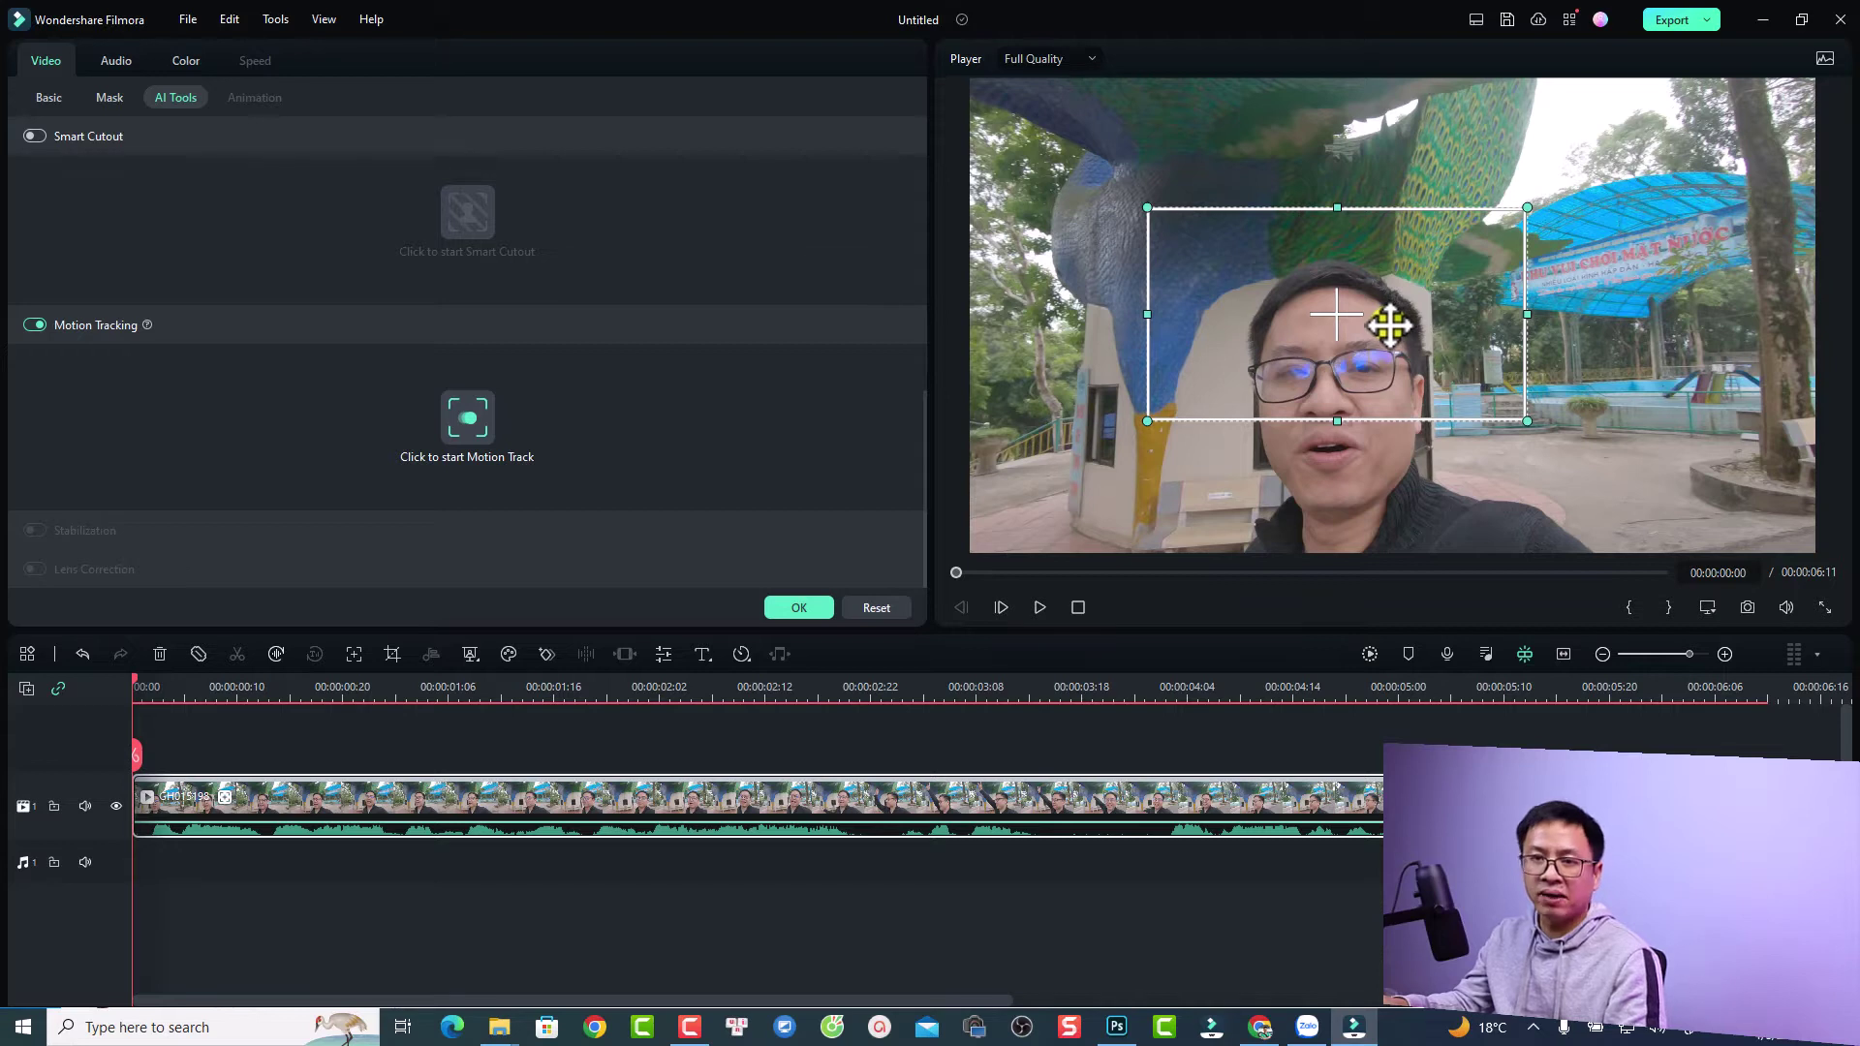
{"action": "left_click_drag", "start_coordinate": [1150, 208], "coordinate": [1333, 317]}
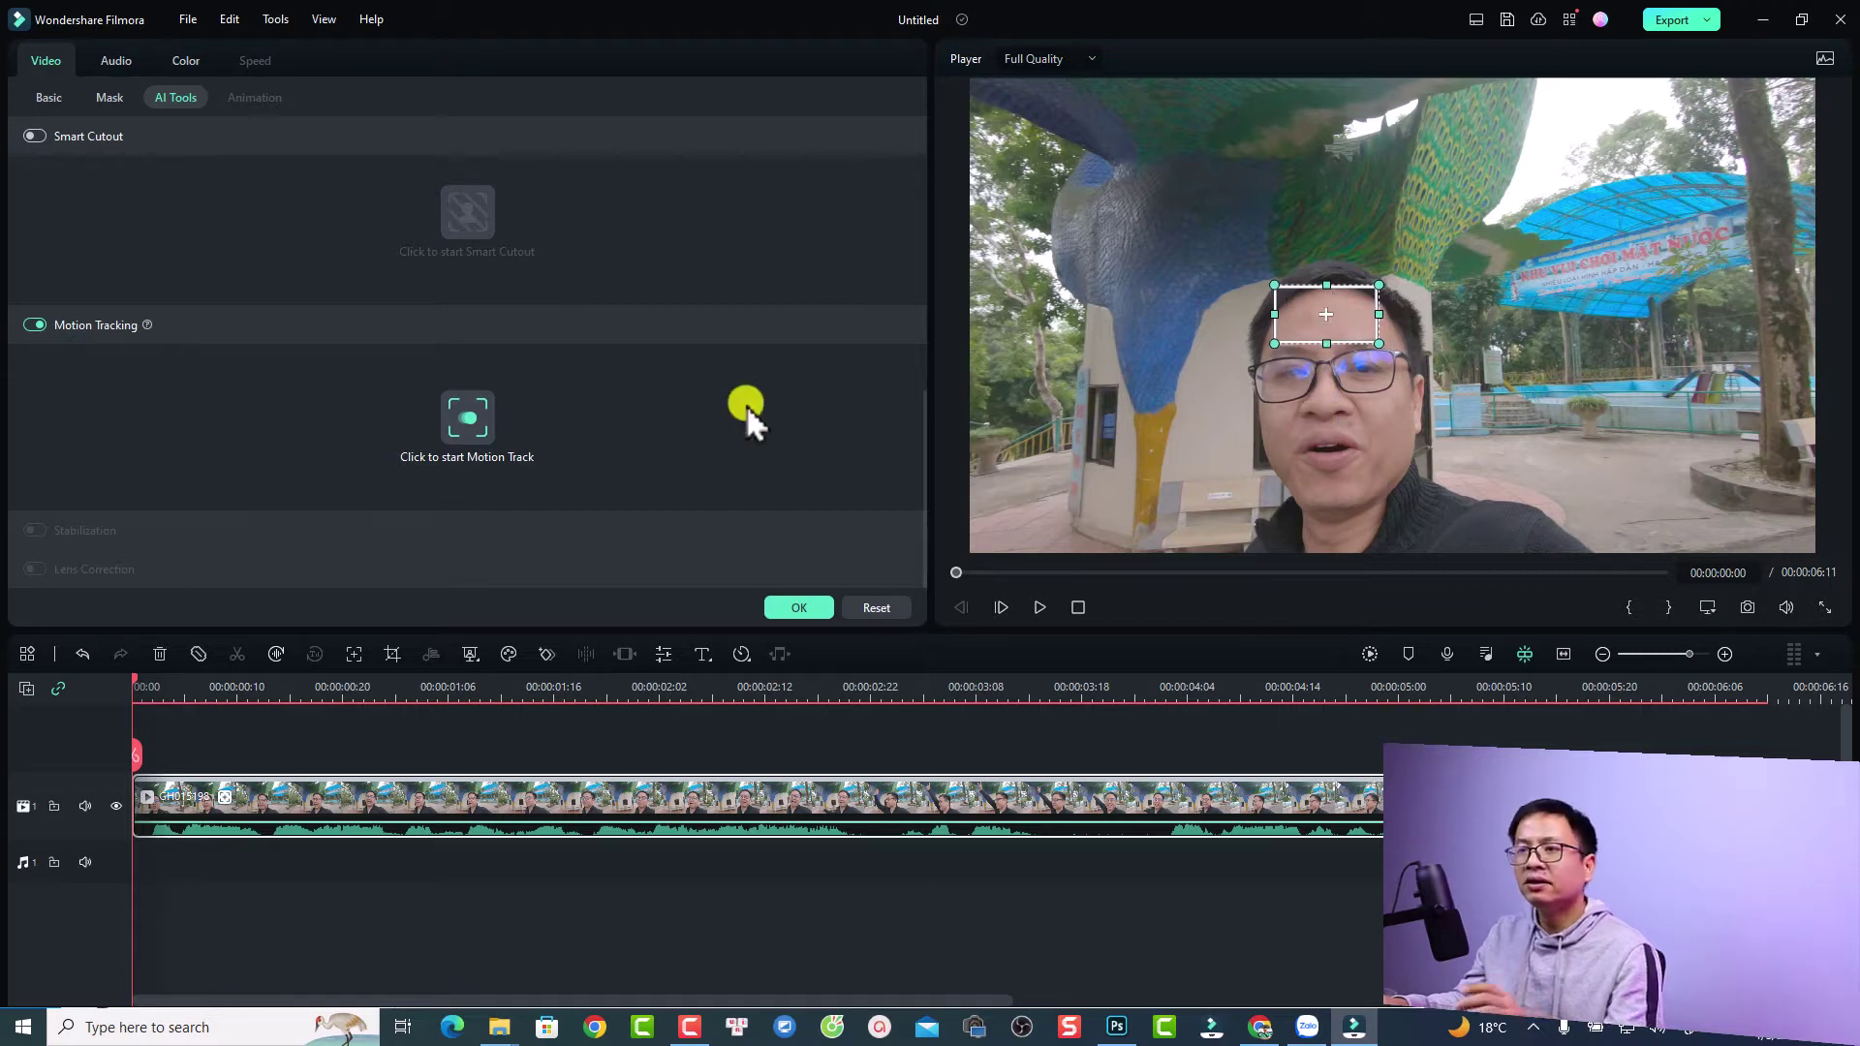
{"action": "left_click", "coordinate": [463, 418]}
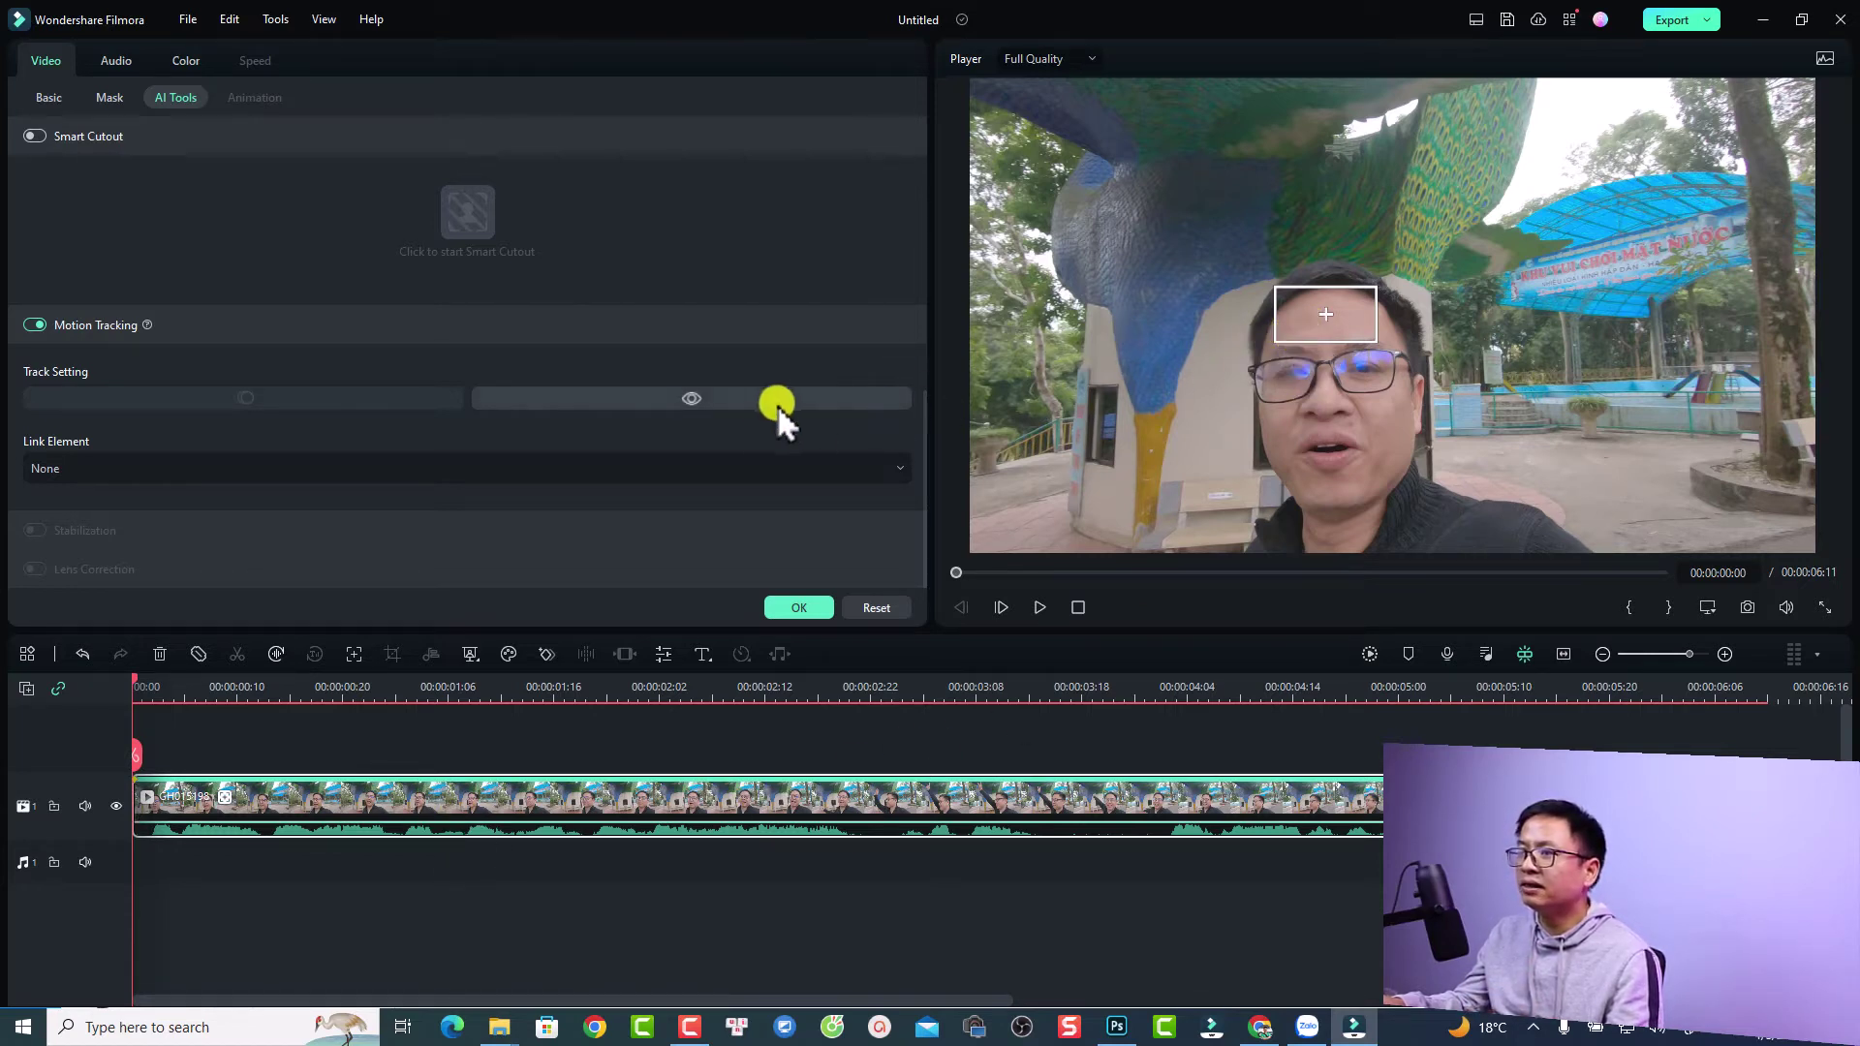
Step: Hide and reshow the tracking box in the preview, and accept the motion tracking settings
{"action": "left_click", "coordinate": [694, 404]}
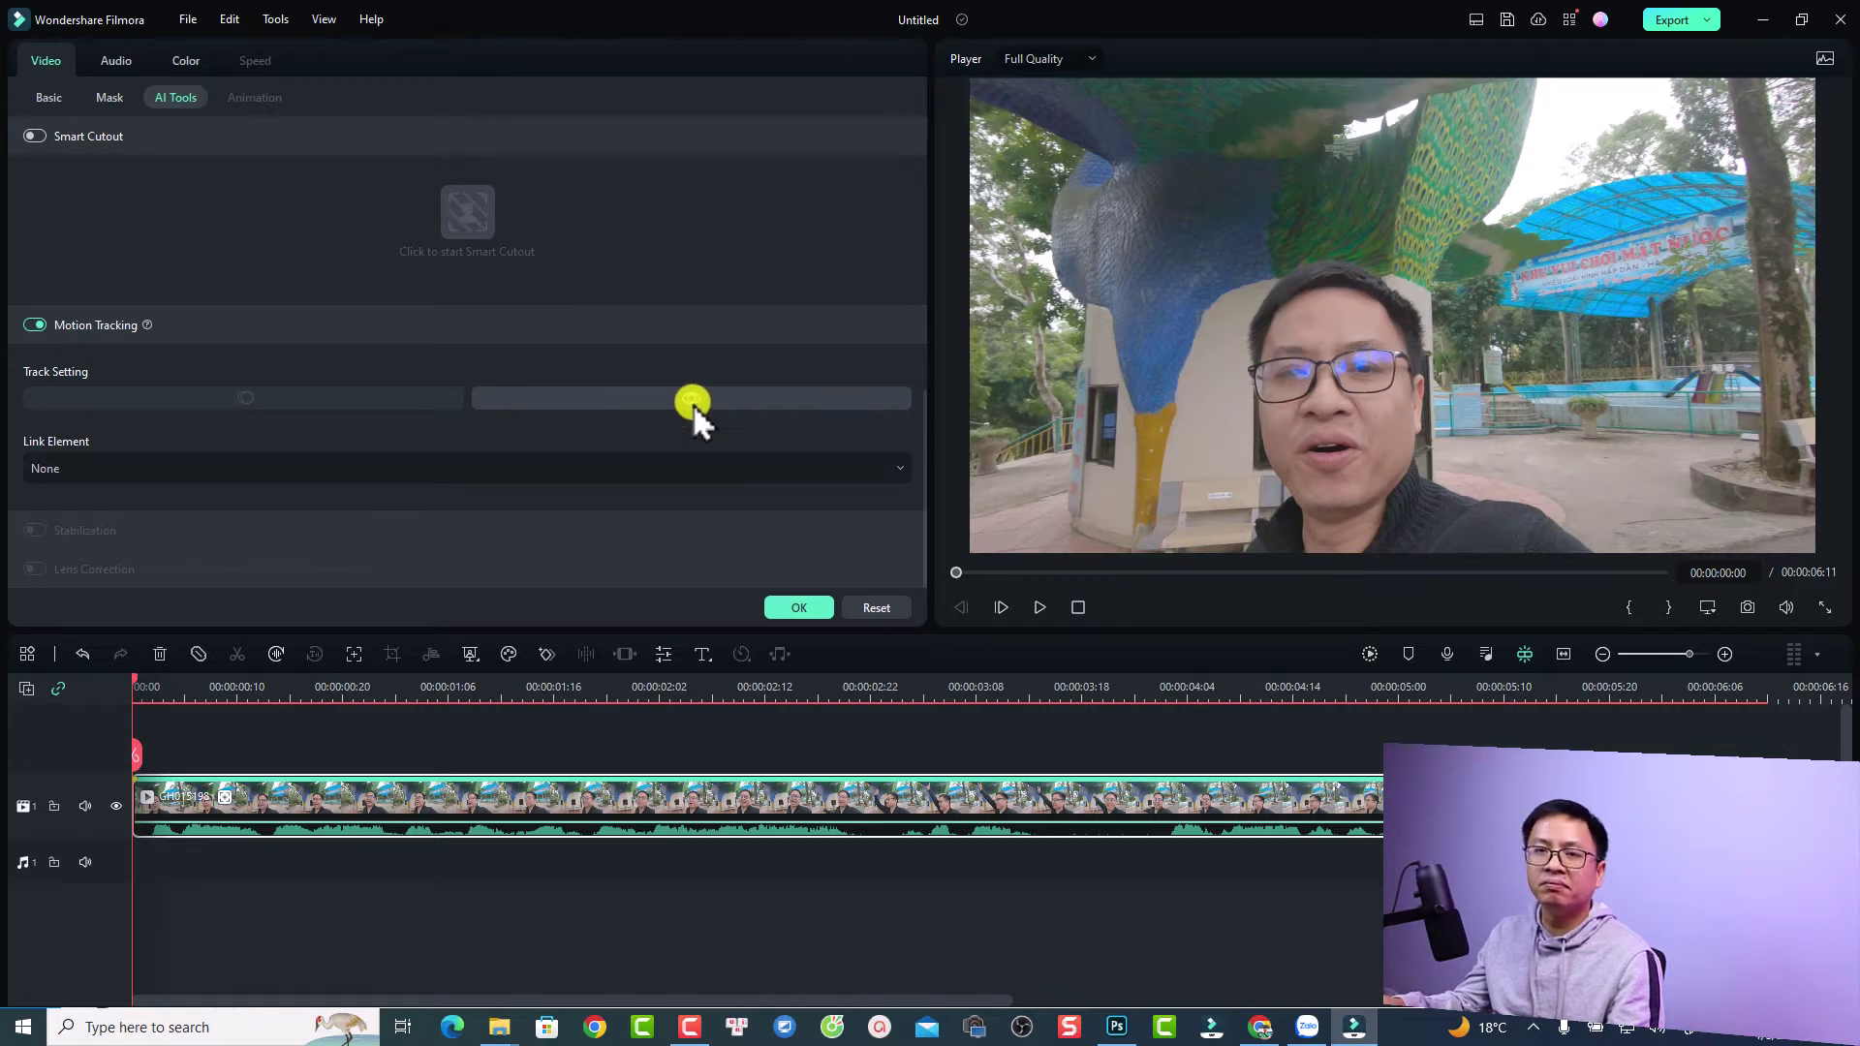
{"action": "left_click", "coordinate": [694, 404]}
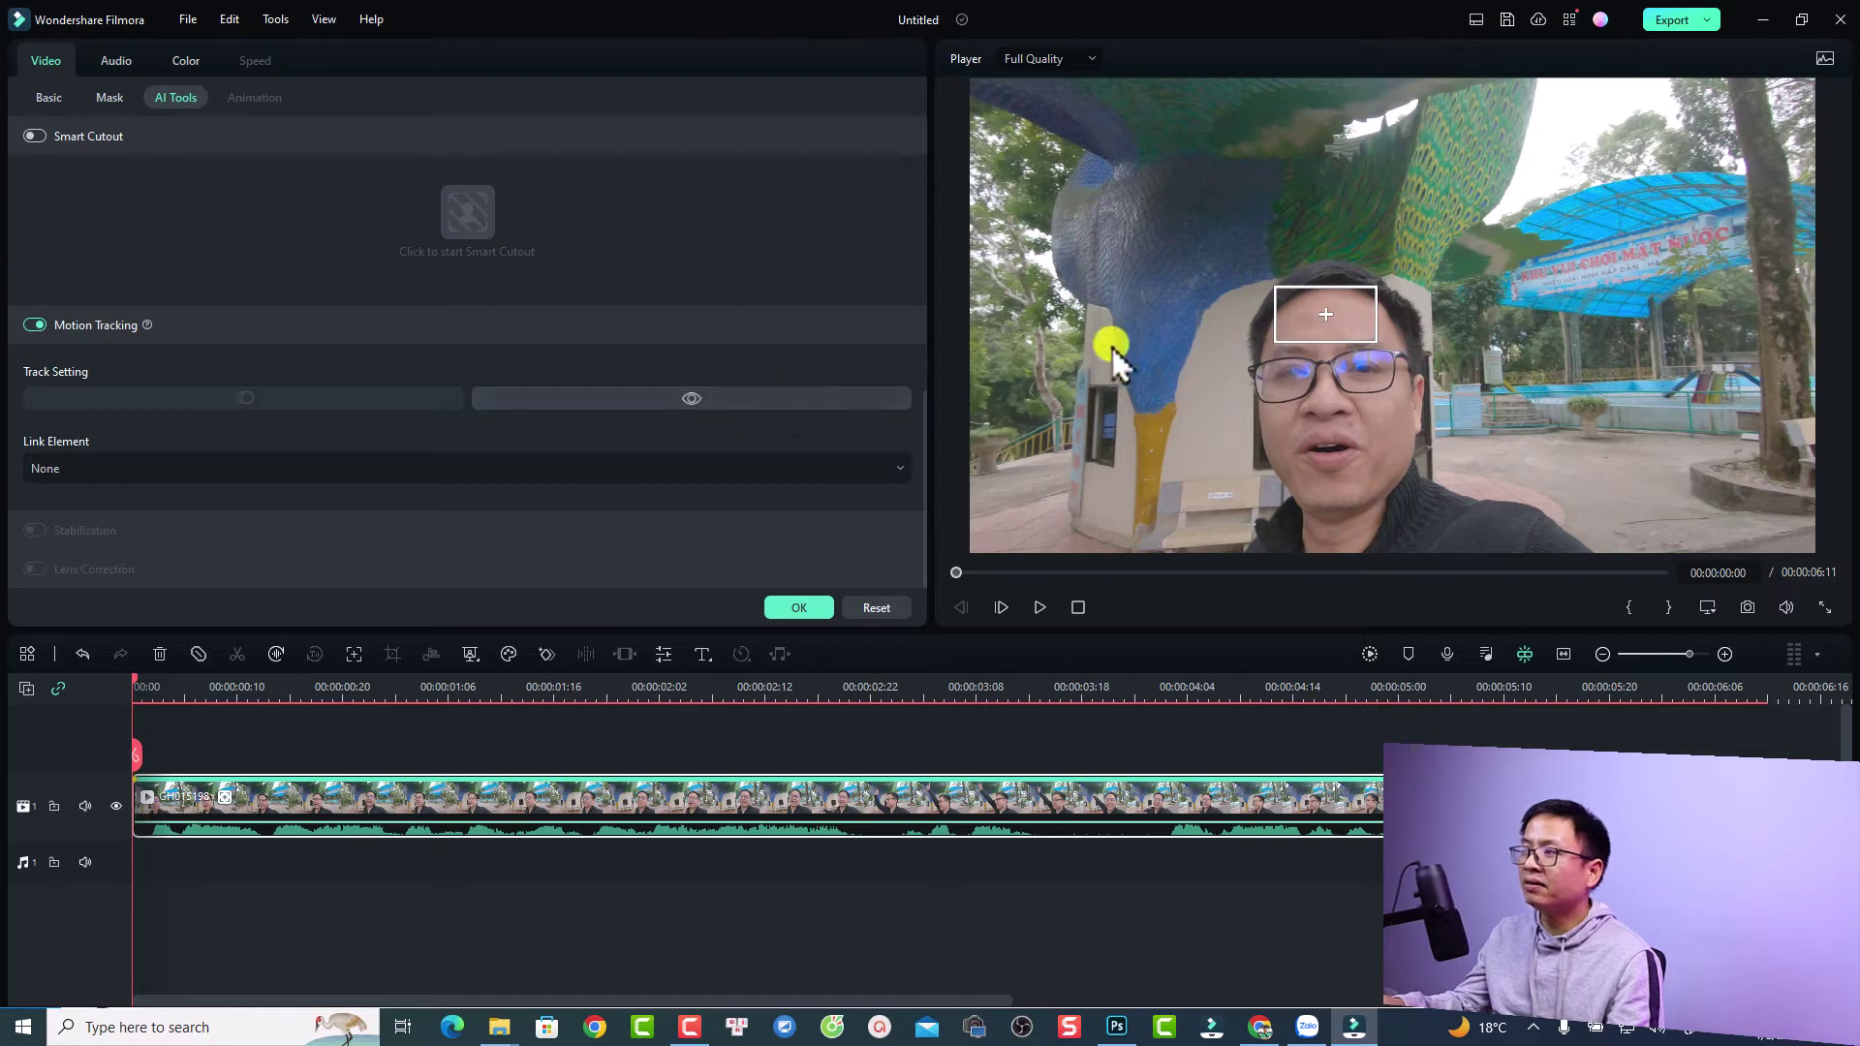
{"action": "left_click", "coordinate": [783, 618]}
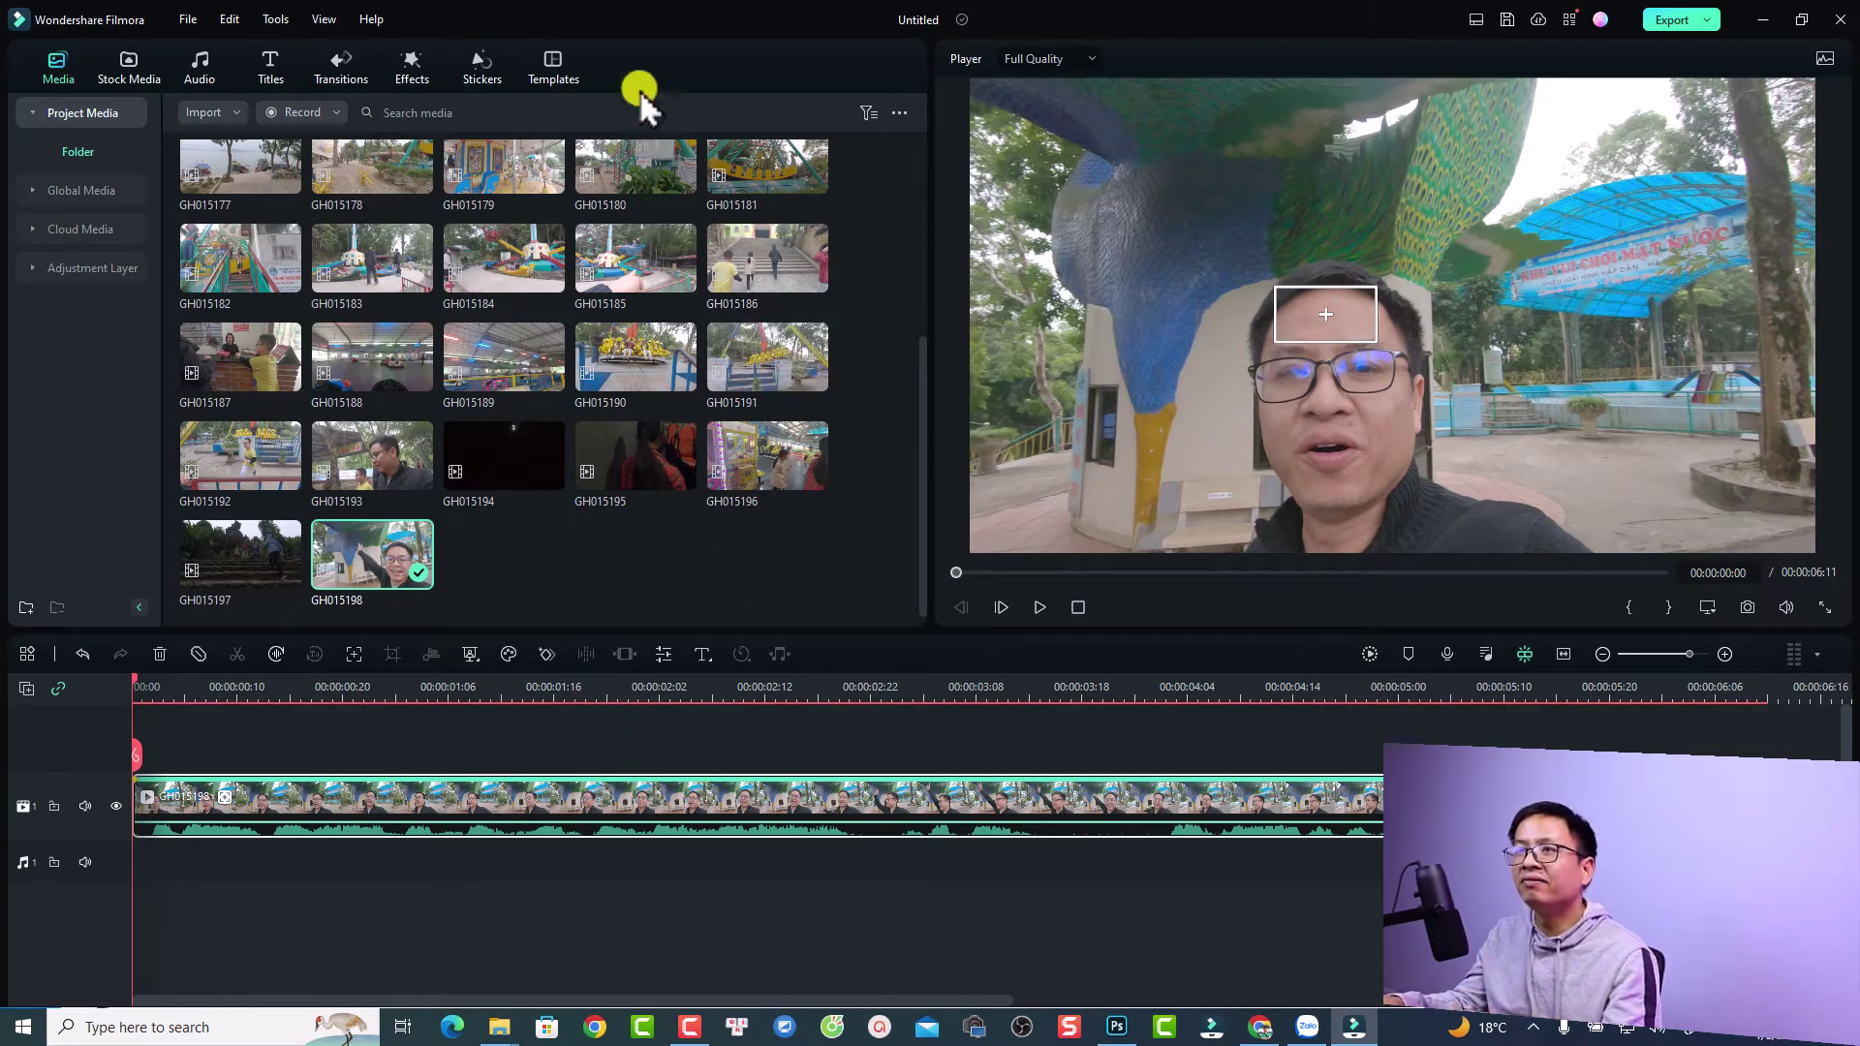
Step: Add the Make Everyone Thank... cat sticker at the start of a new track above the video clip
{"action": "left_click", "coordinate": [467, 67]}
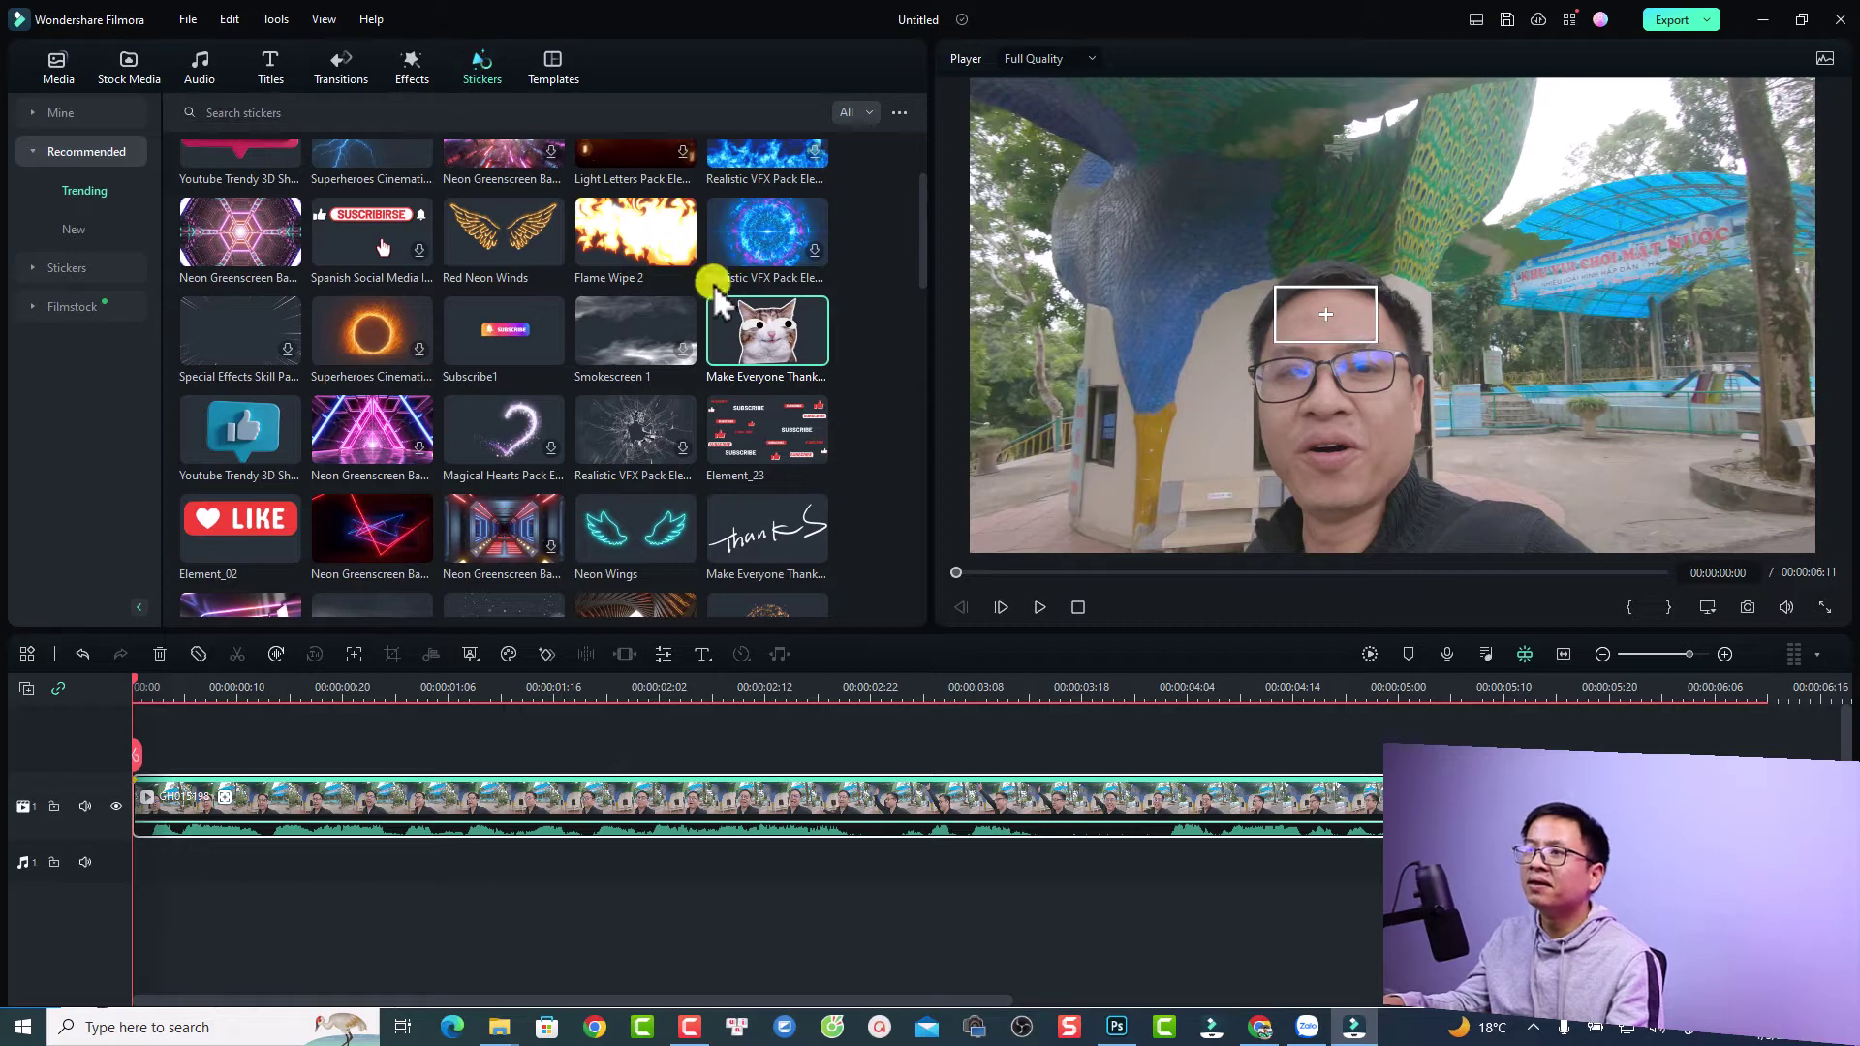
{"action": "left_click", "coordinate": [755, 358]}
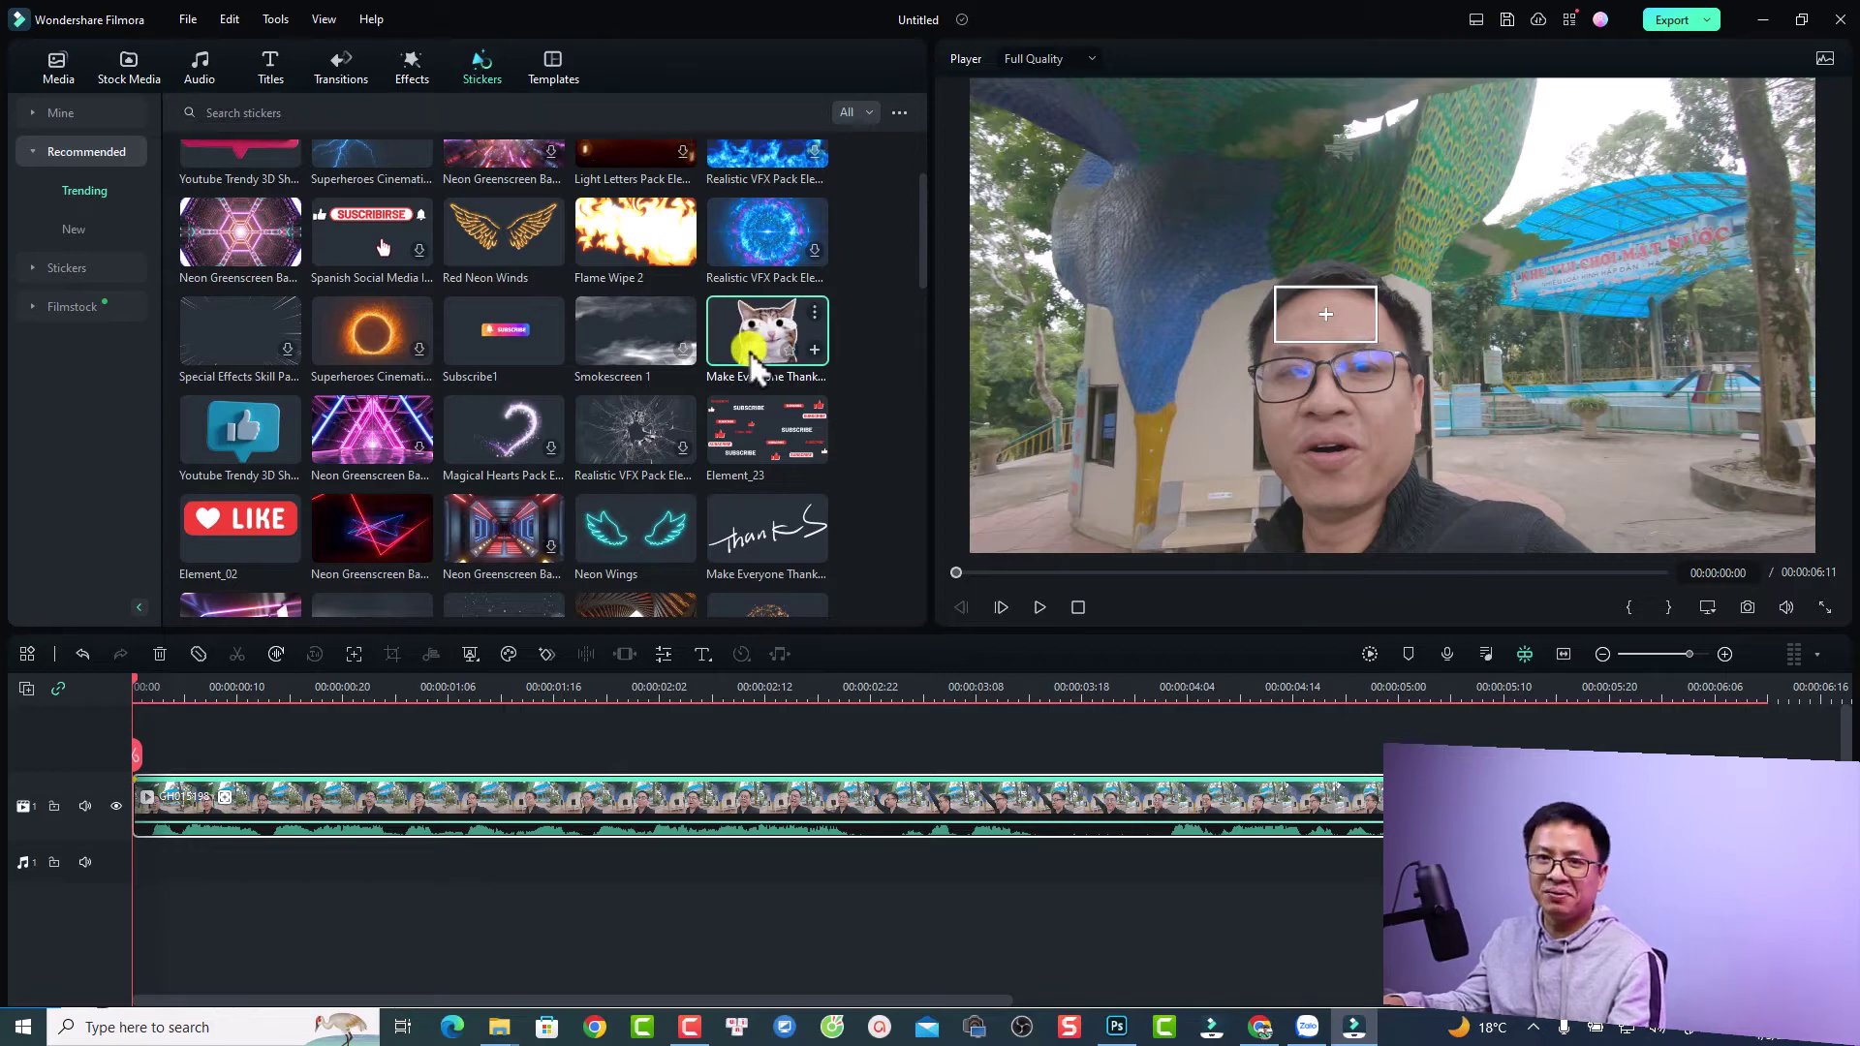
{"action": "left_click_drag", "start_coordinate": [753, 359], "coordinate": [133, 787]}
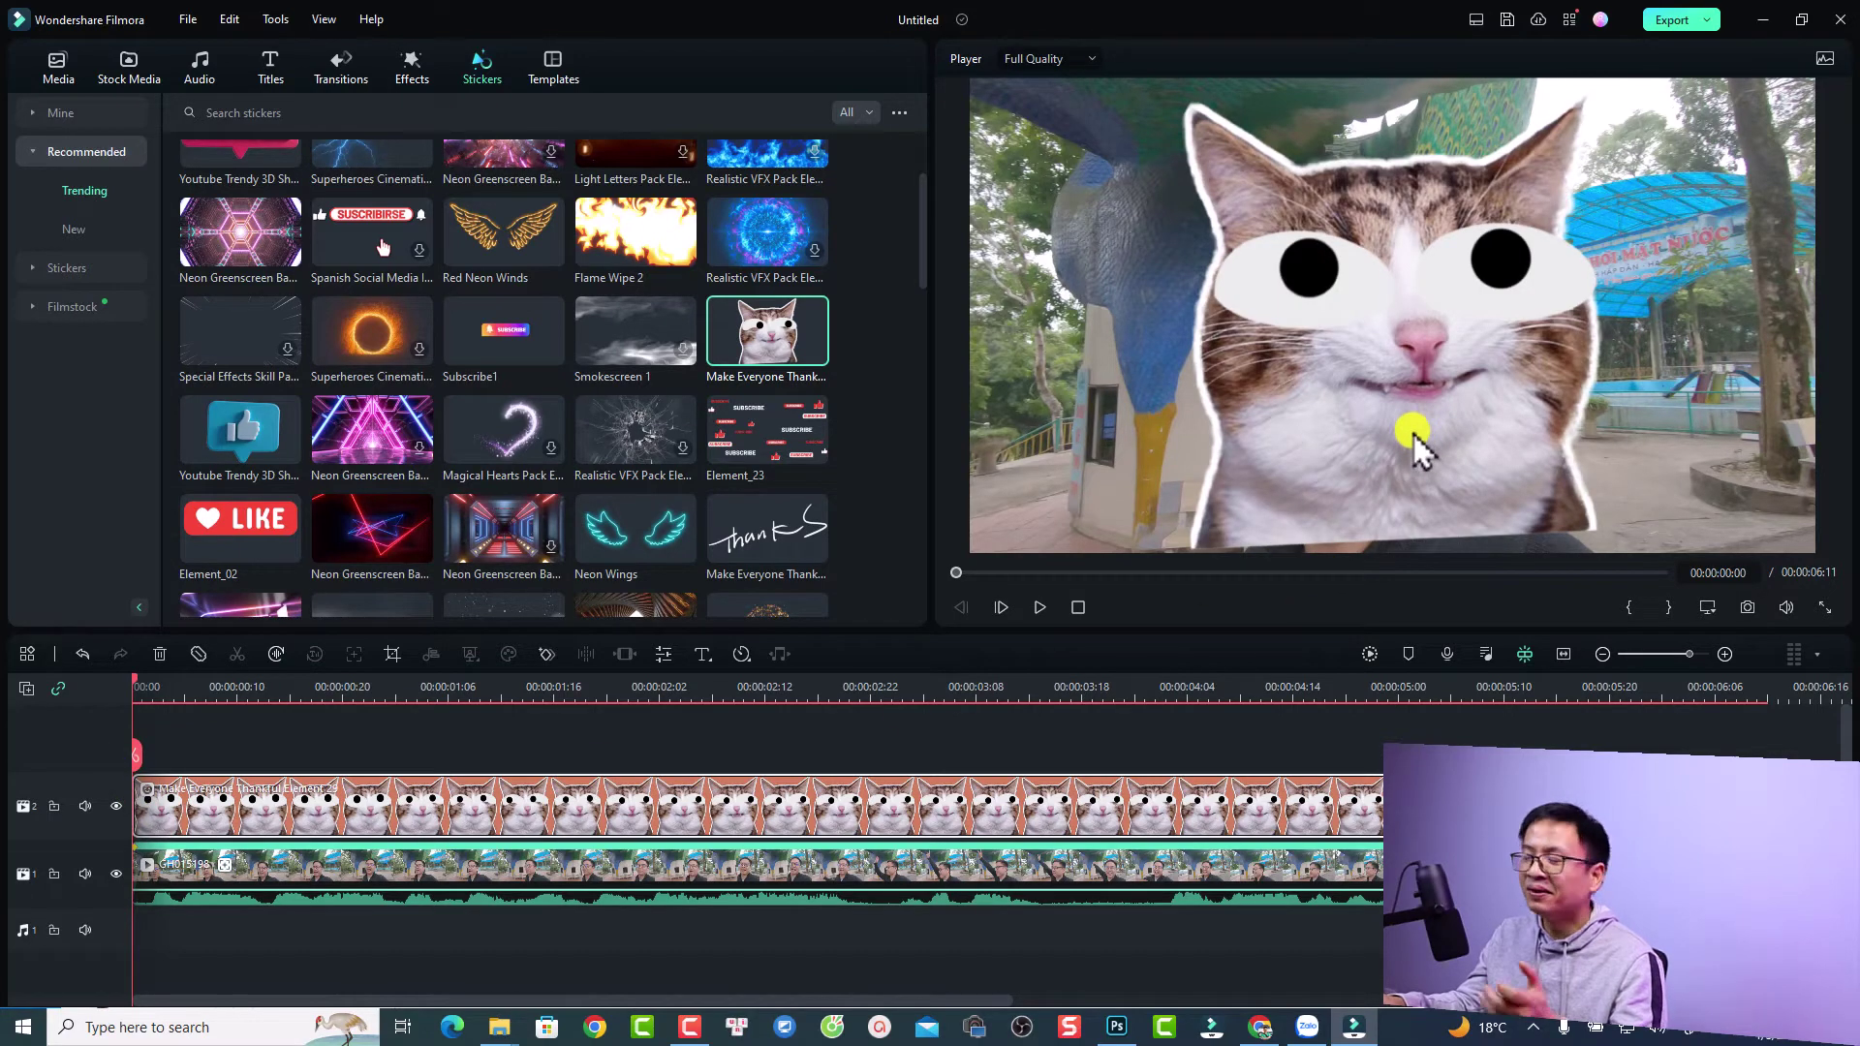
Step: Link the cat sticker to the GH015198 clip's motion tracking as its link element
{"action": "left_click", "coordinate": [345, 872]}
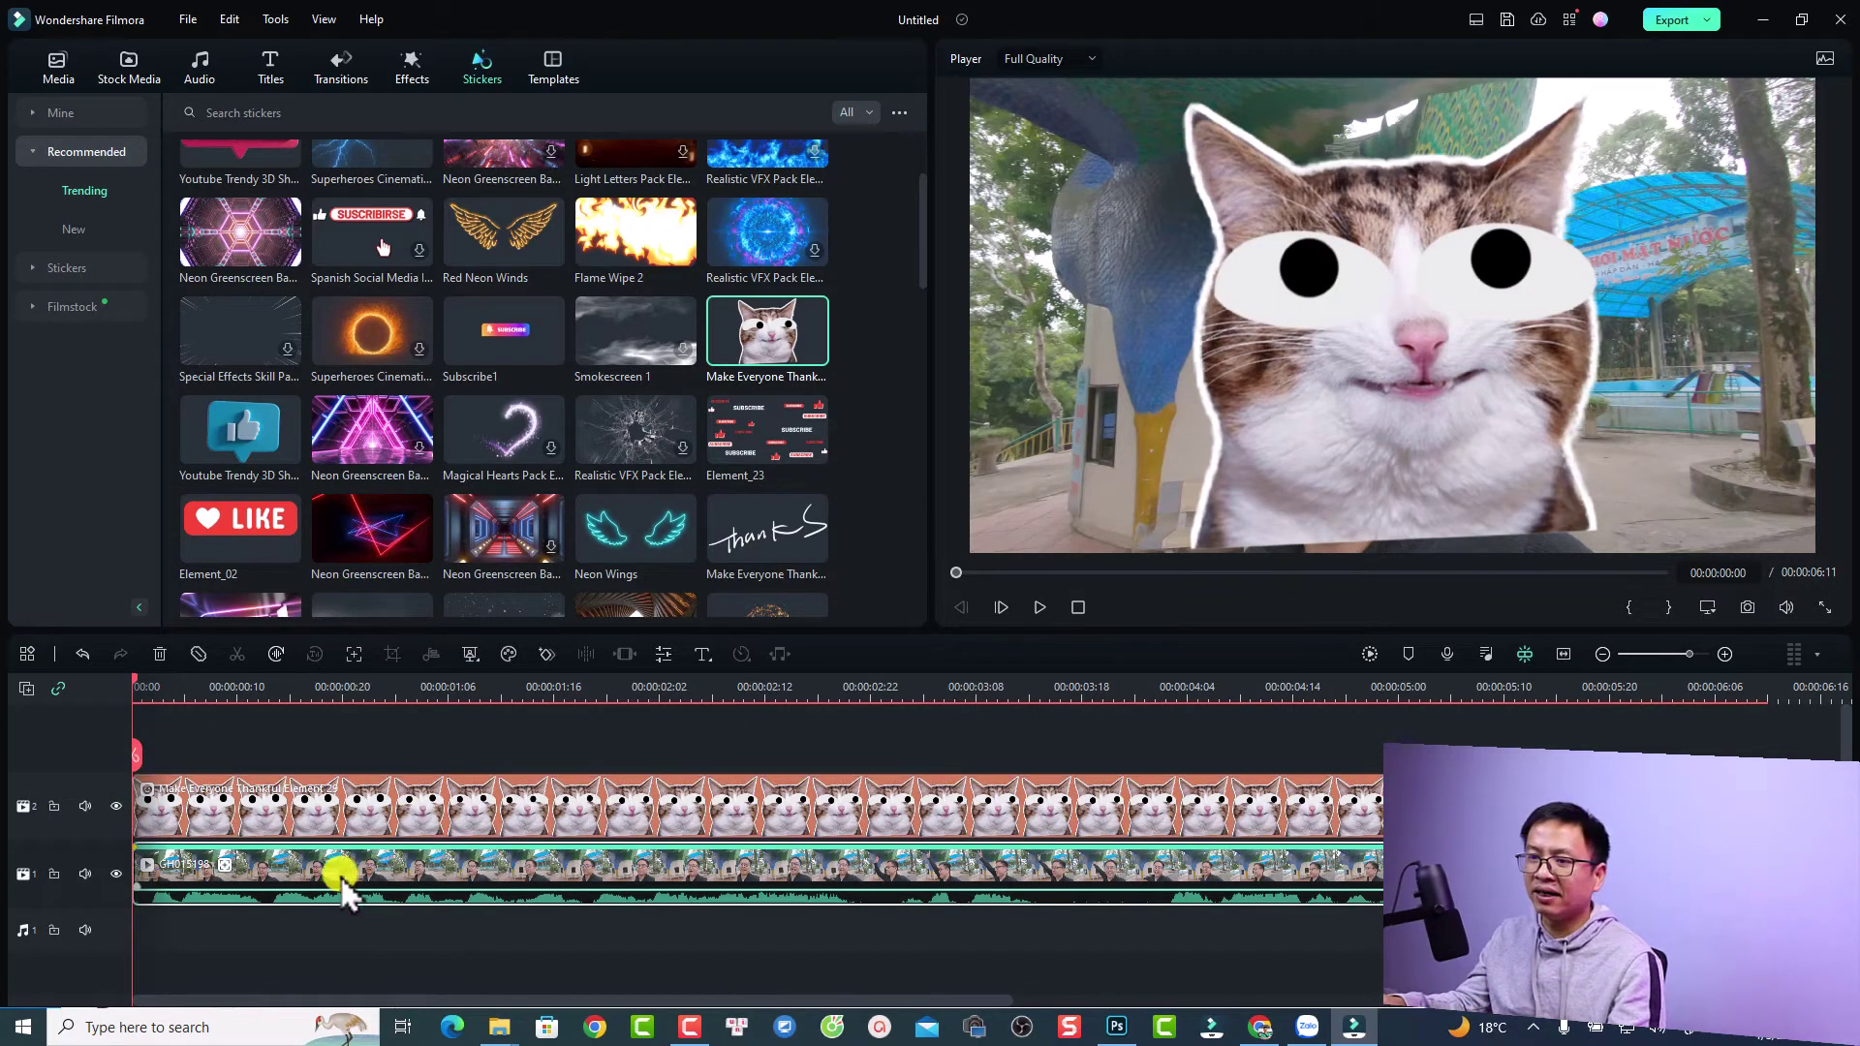
{"action": "double_click", "coordinate": [279, 864]}
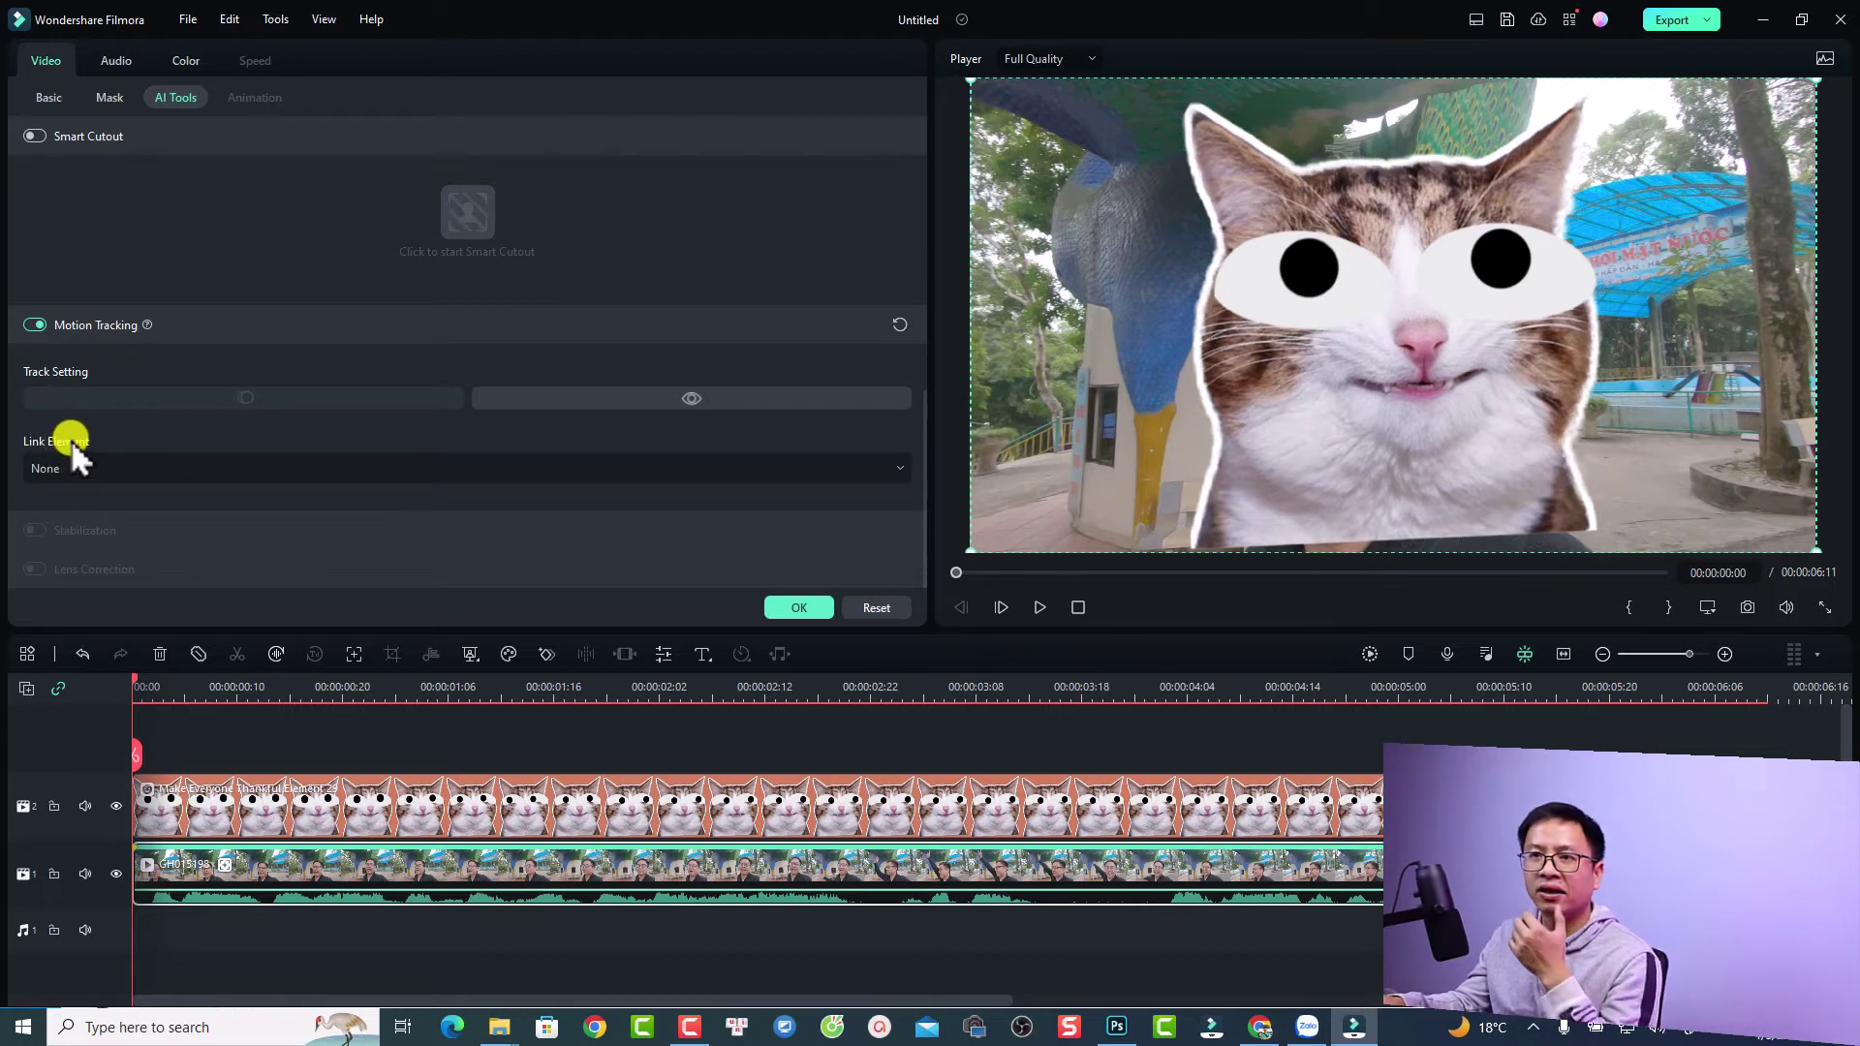
{"action": "left_click", "coordinate": [893, 470]}
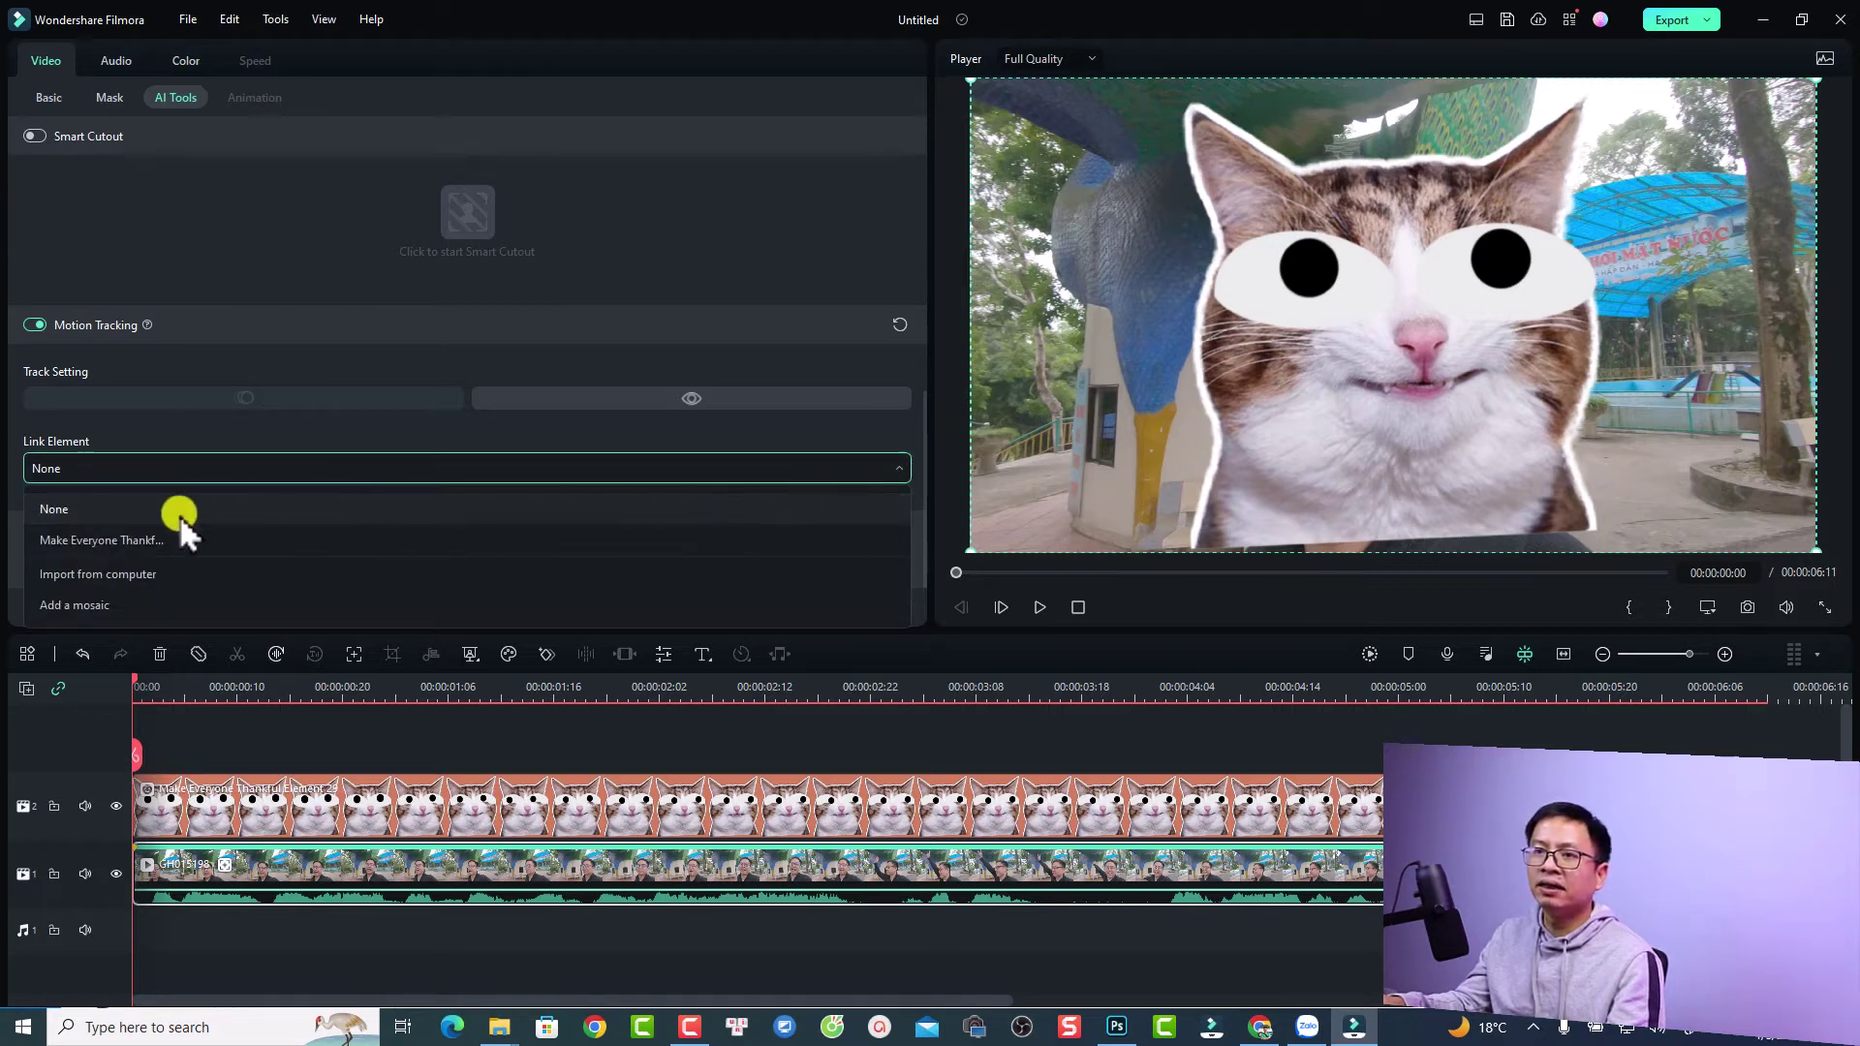
{"action": "left_click", "coordinate": [84, 542]}
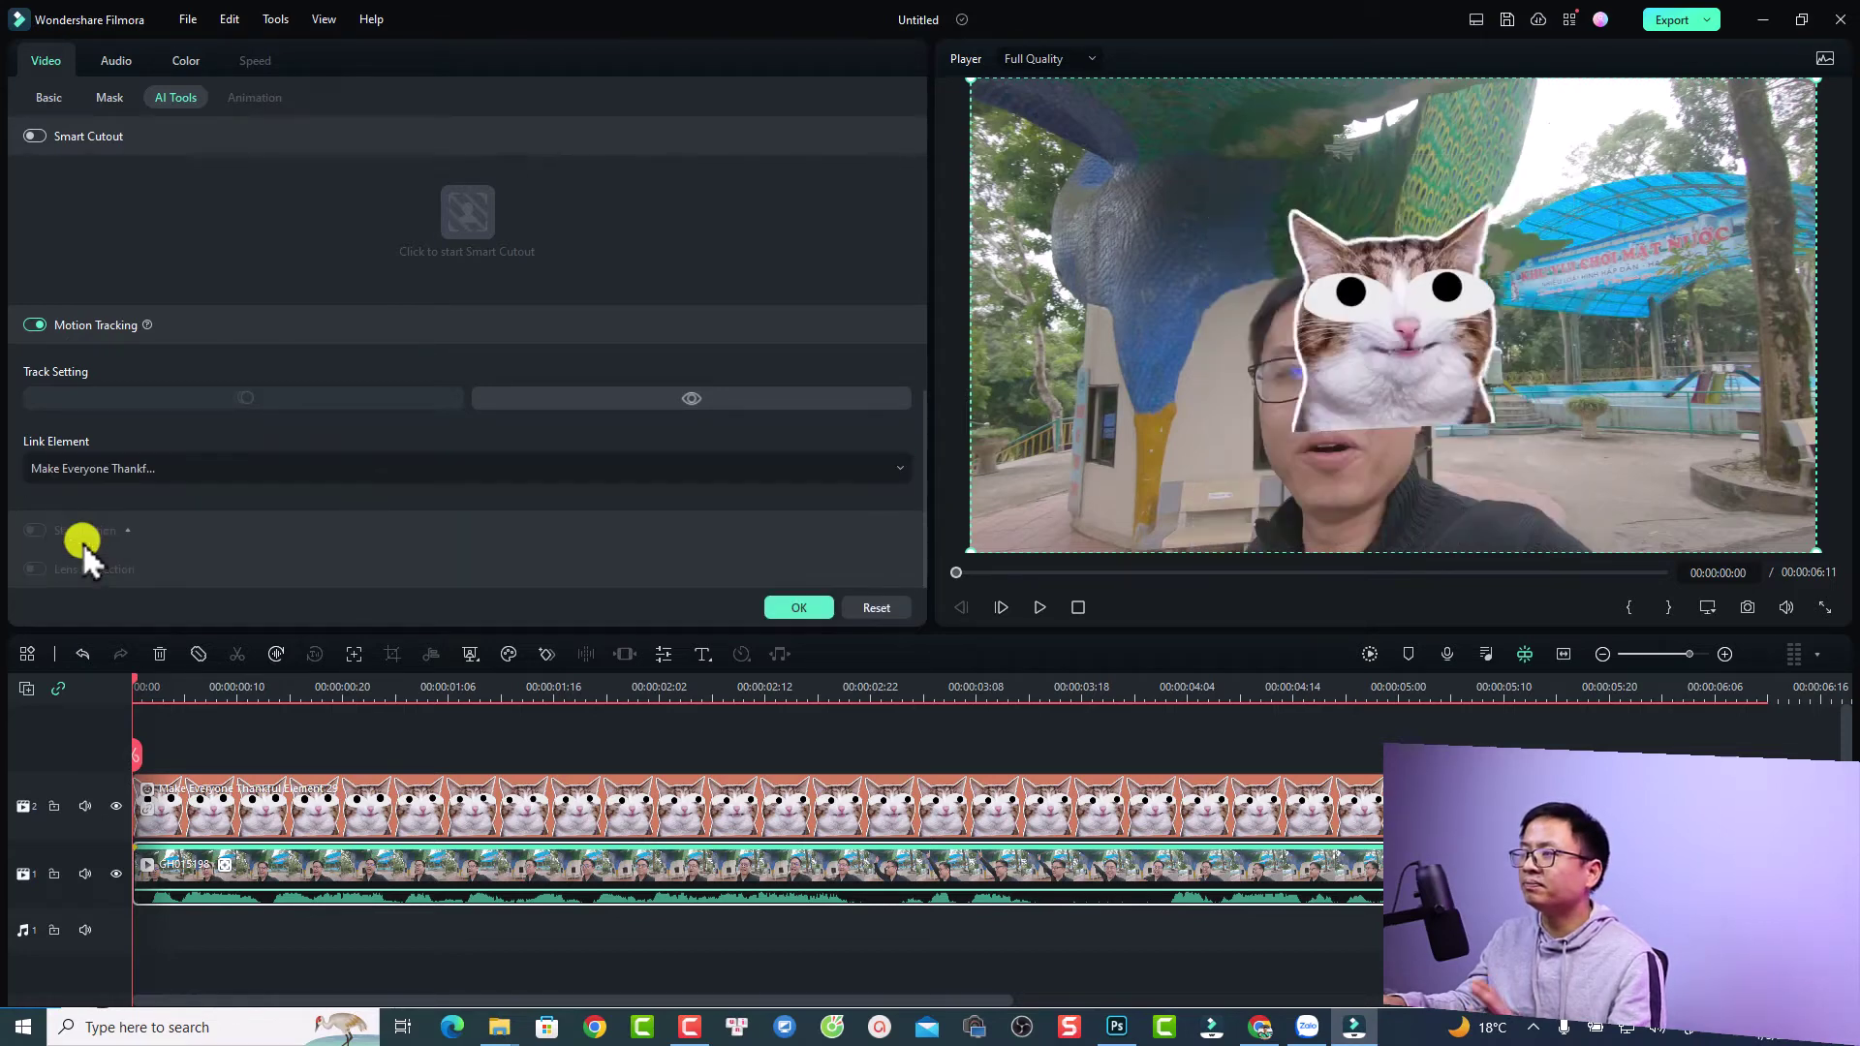
Step: Move the cat sticker down and over the man's face, accept its settings, and play the video to check the tracking
{"action": "left_click", "coordinate": [1337, 373]}
{"action": "left_click_drag", "start_coordinate": [1337, 391], "coordinate": [1342, 433]}
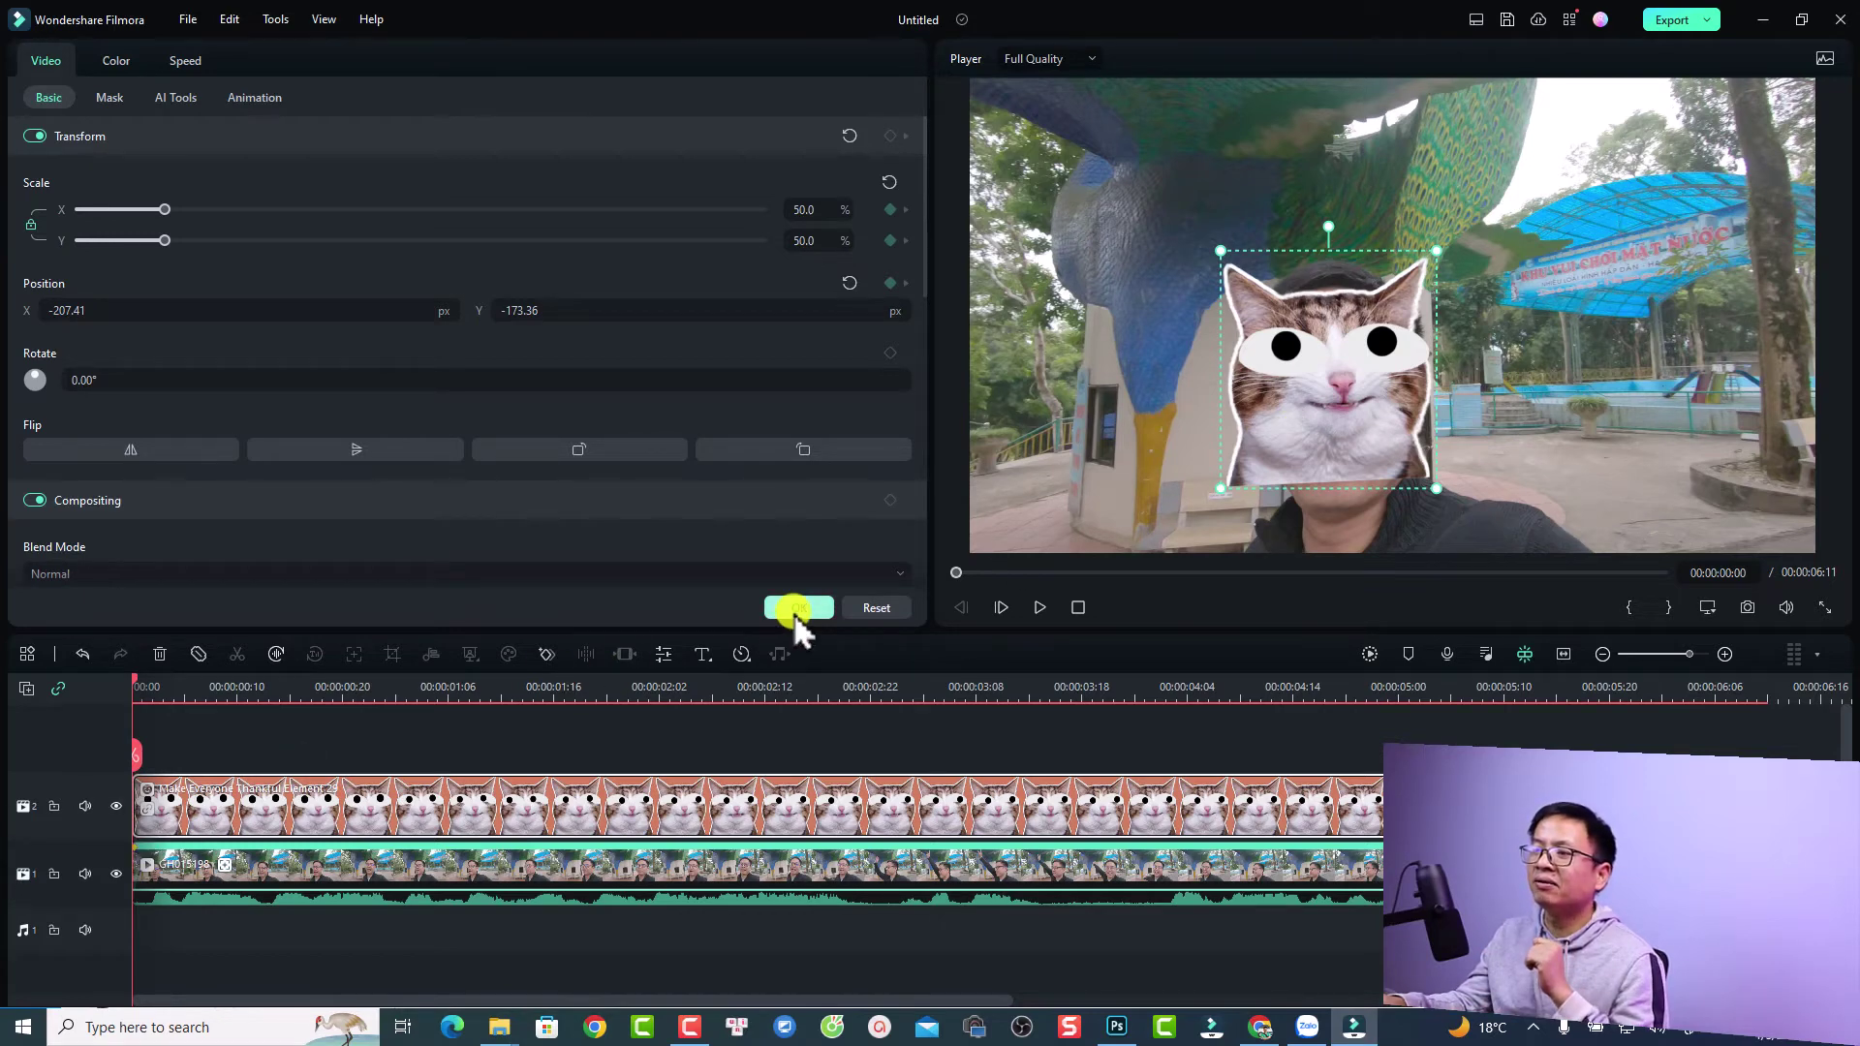
{"action": "left_click", "coordinate": [798, 611]}
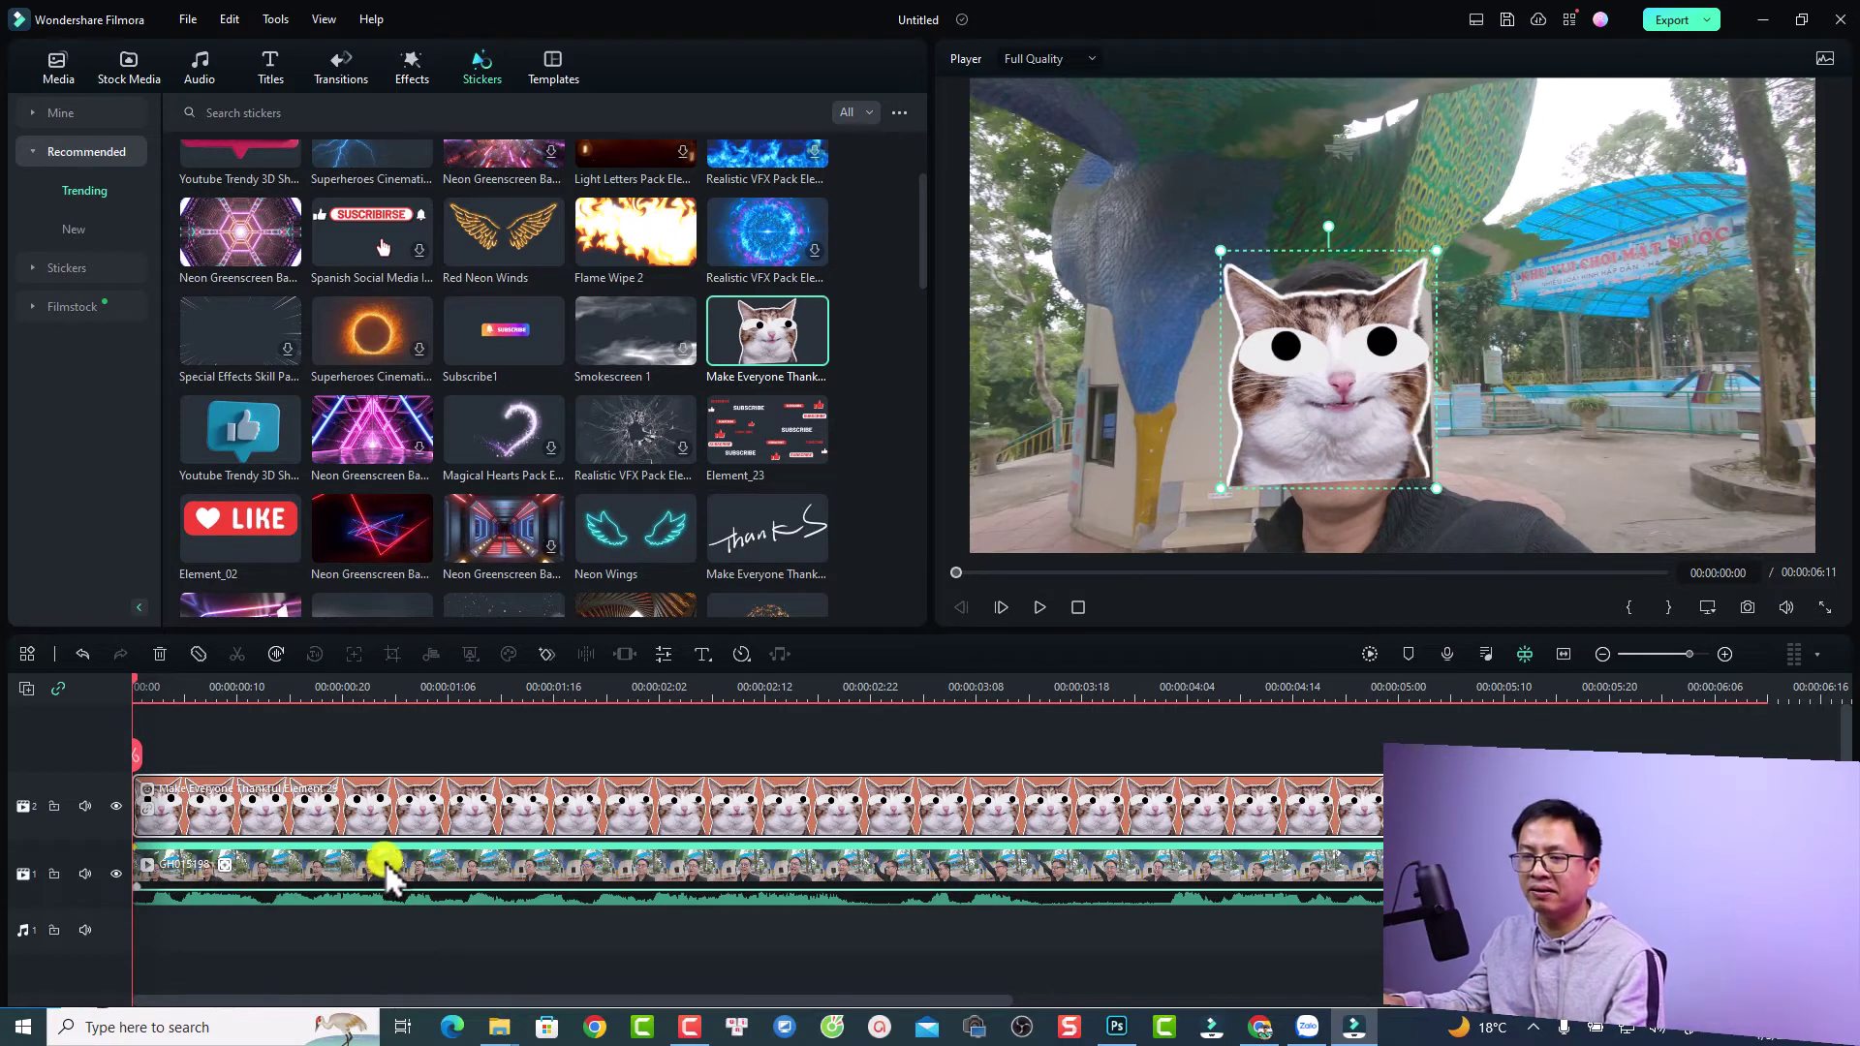
{"action": "key", "text": "space"}
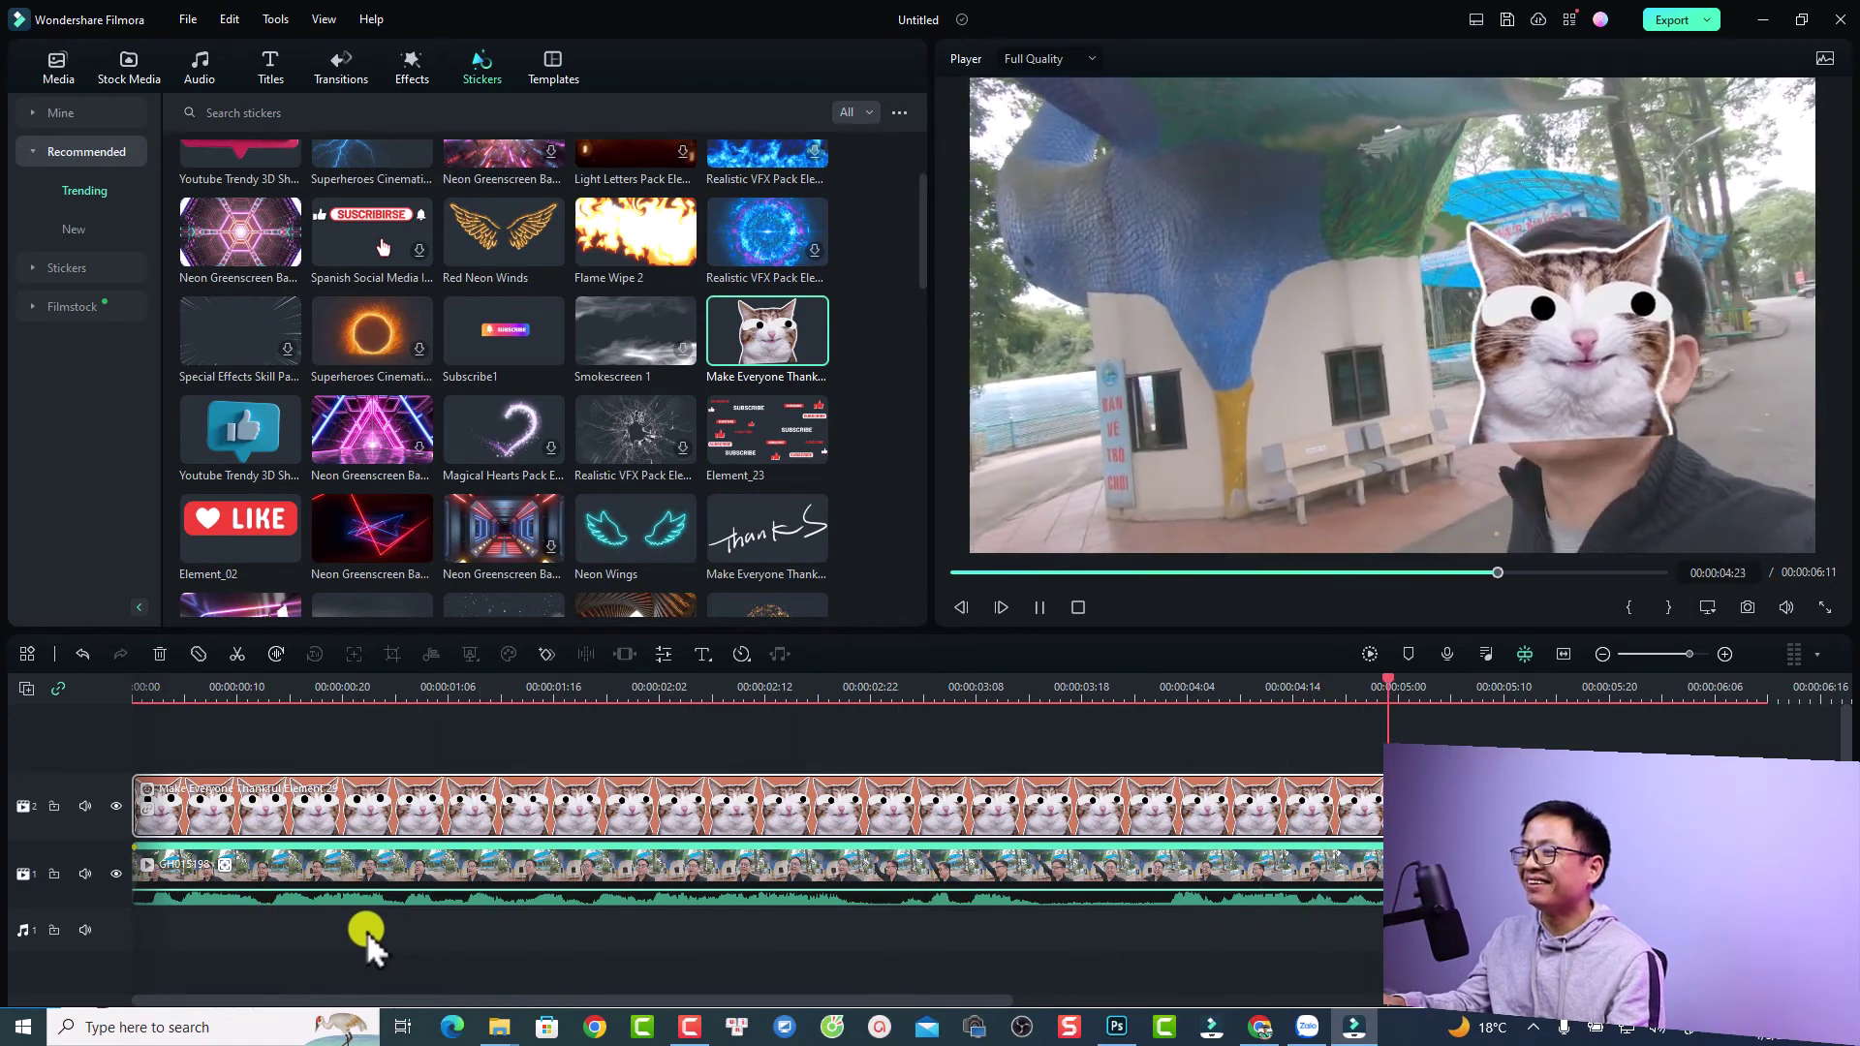
{"action": "key", "text": "space"}
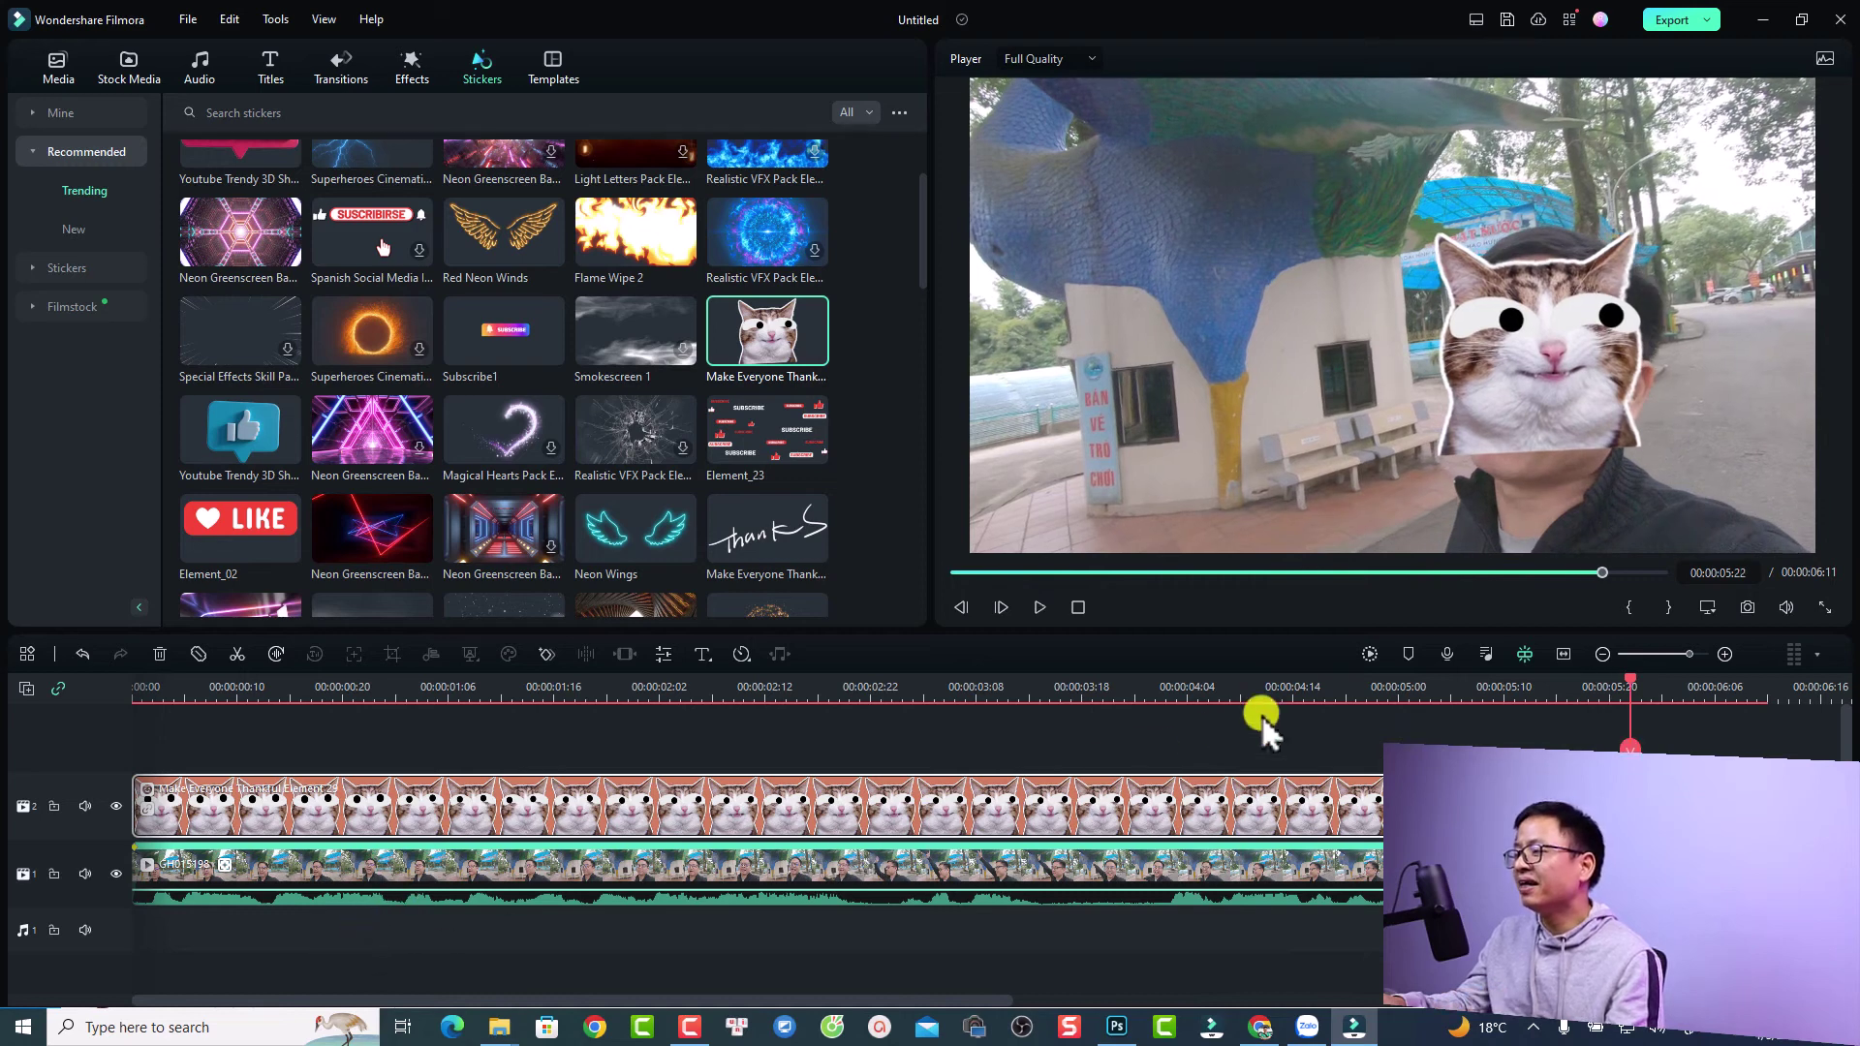
Step: Trim the end of the GH015198 clip at 00:00:06:00 and return the playhead to the start
{"action": "left_click_drag", "start_coordinate": [1632, 682], "coordinate": [1648, 682]}
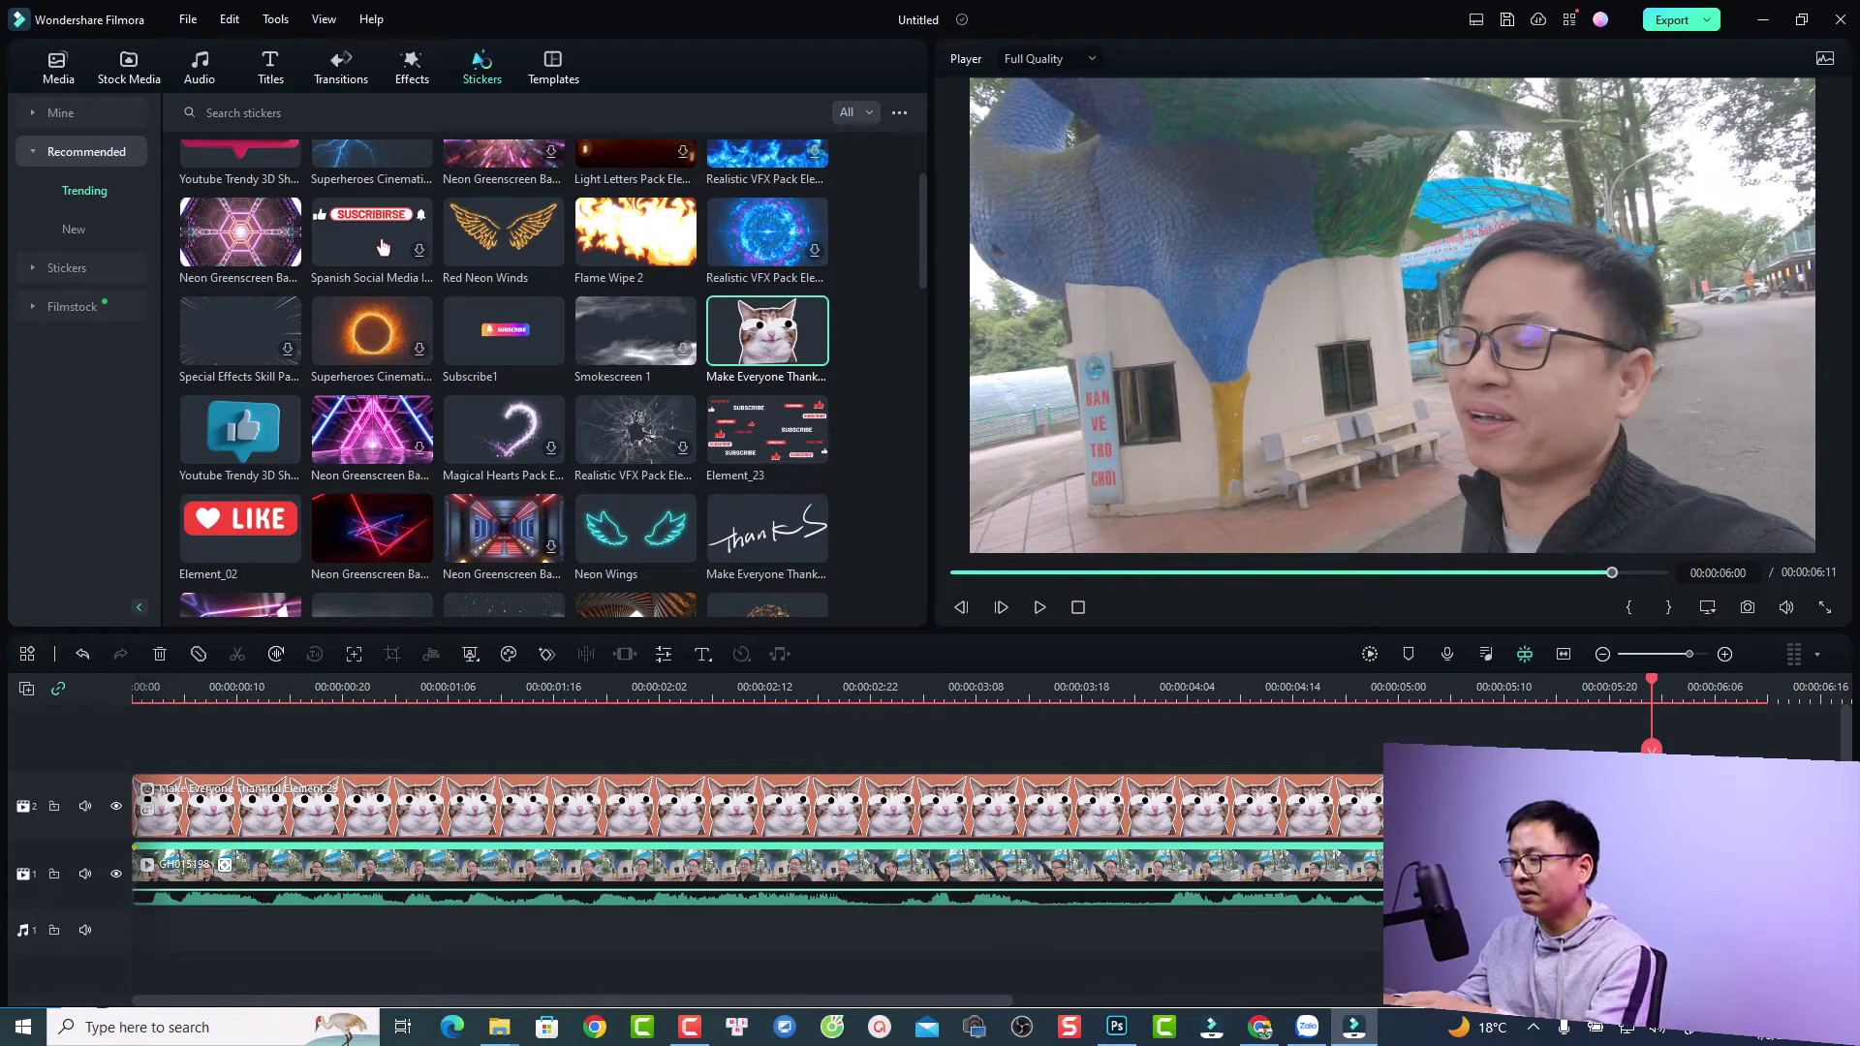
{"action": "left_click", "coordinate": [139, 696]}
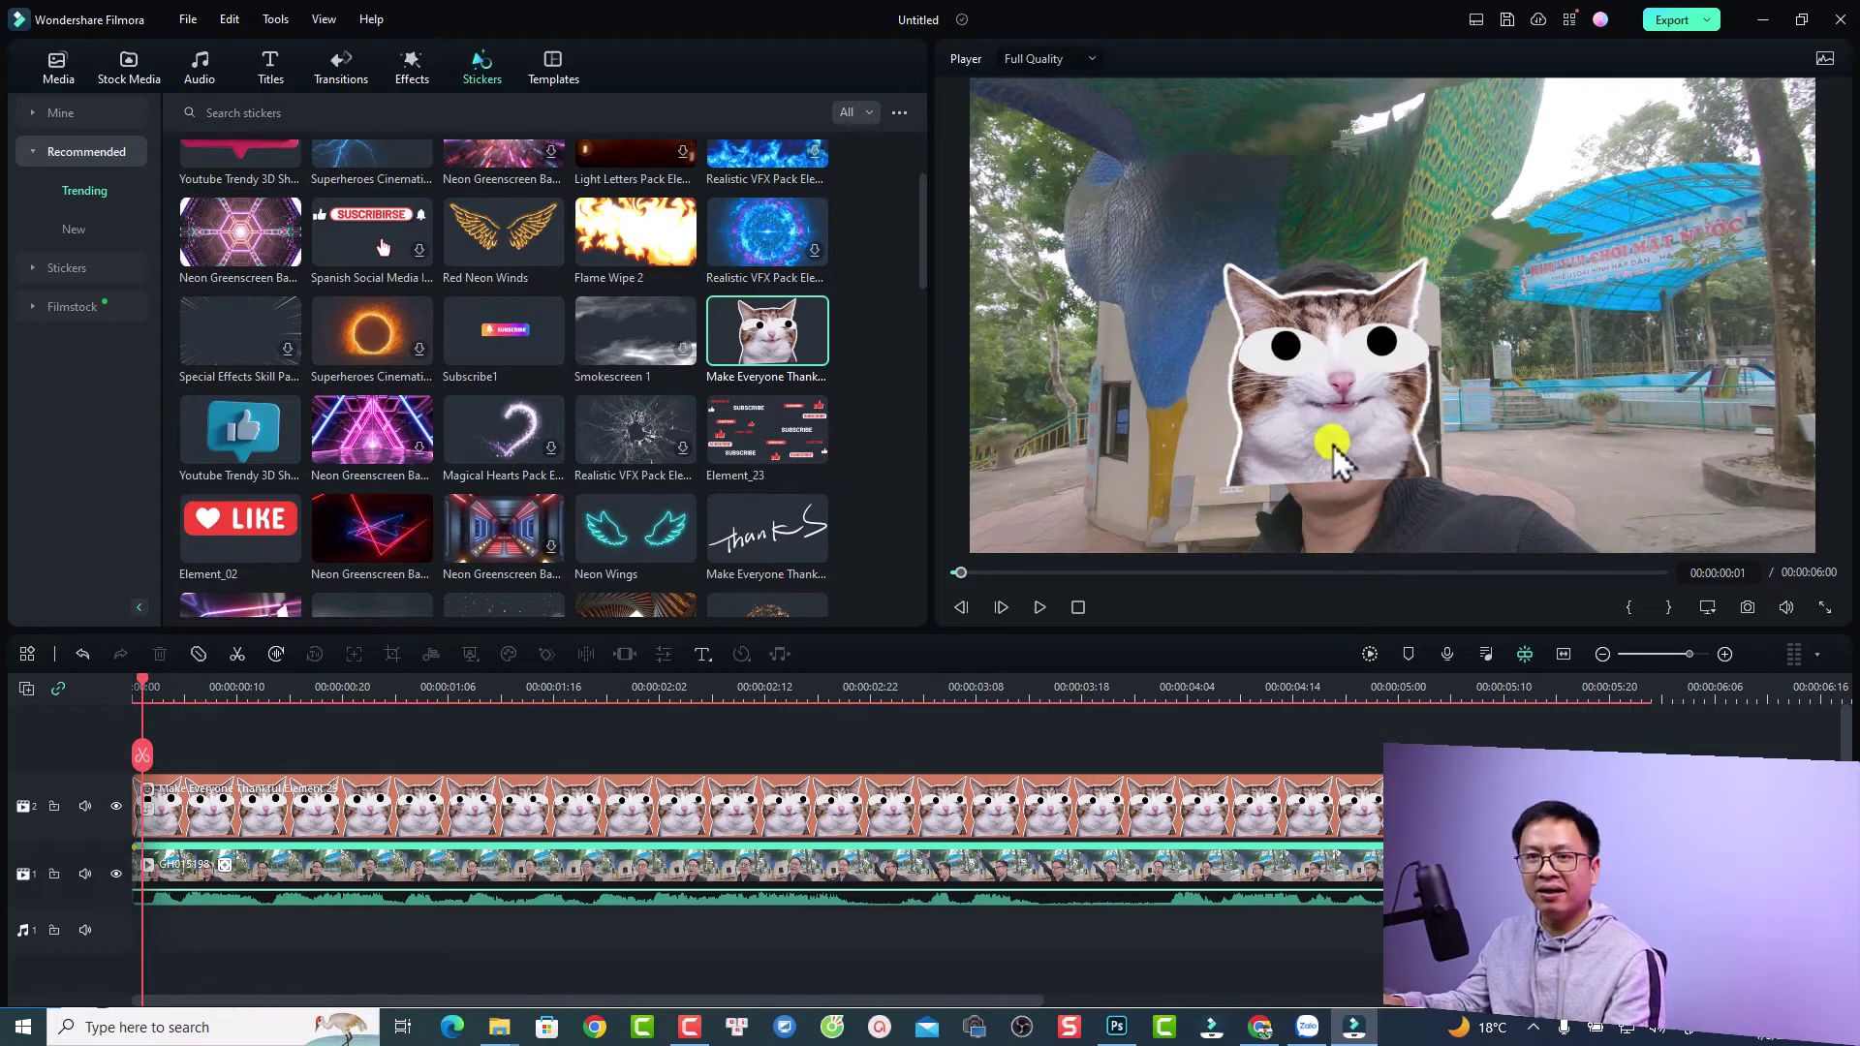
Step: Open the GH015198 clip's motion tracking, hide the cat sticker track, and move the tracking box left off the forehead at 00:00:01:05
{"action": "double_click", "coordinate": [447, 875]}
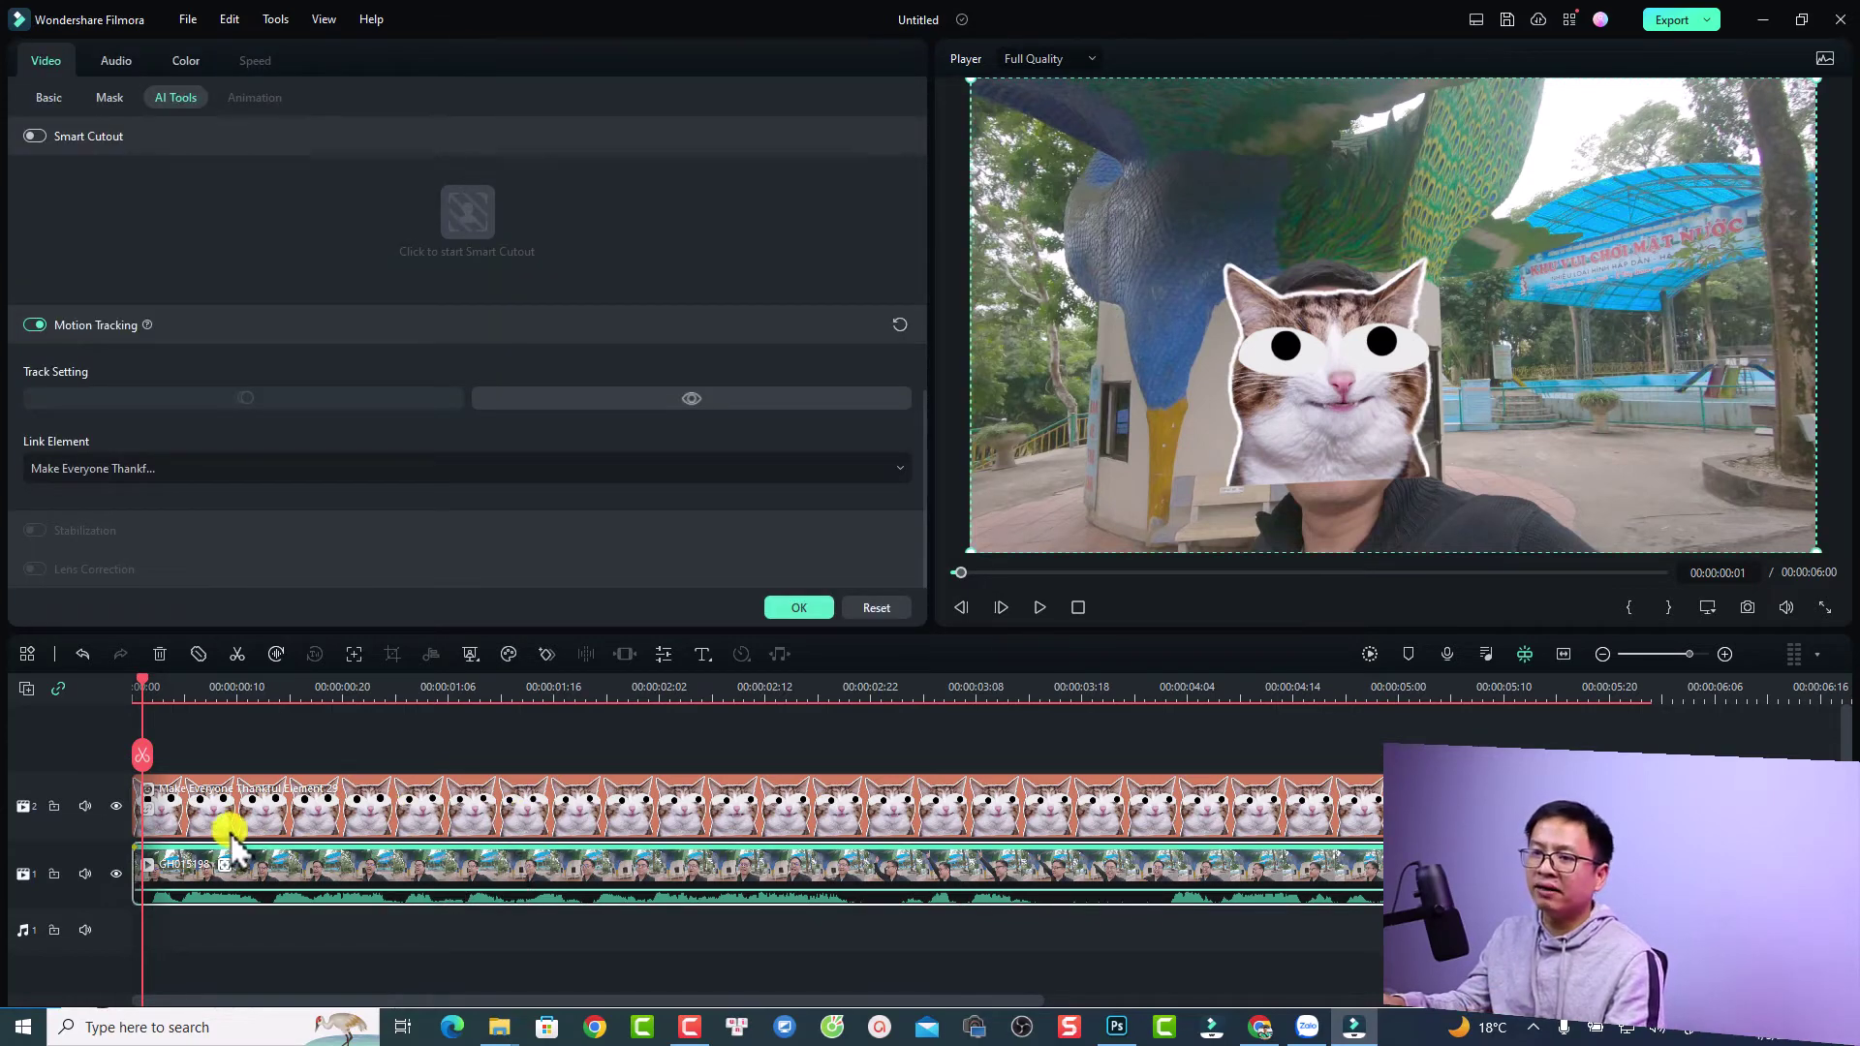
{"action": "left_click", "coordinate": [116, 807]}
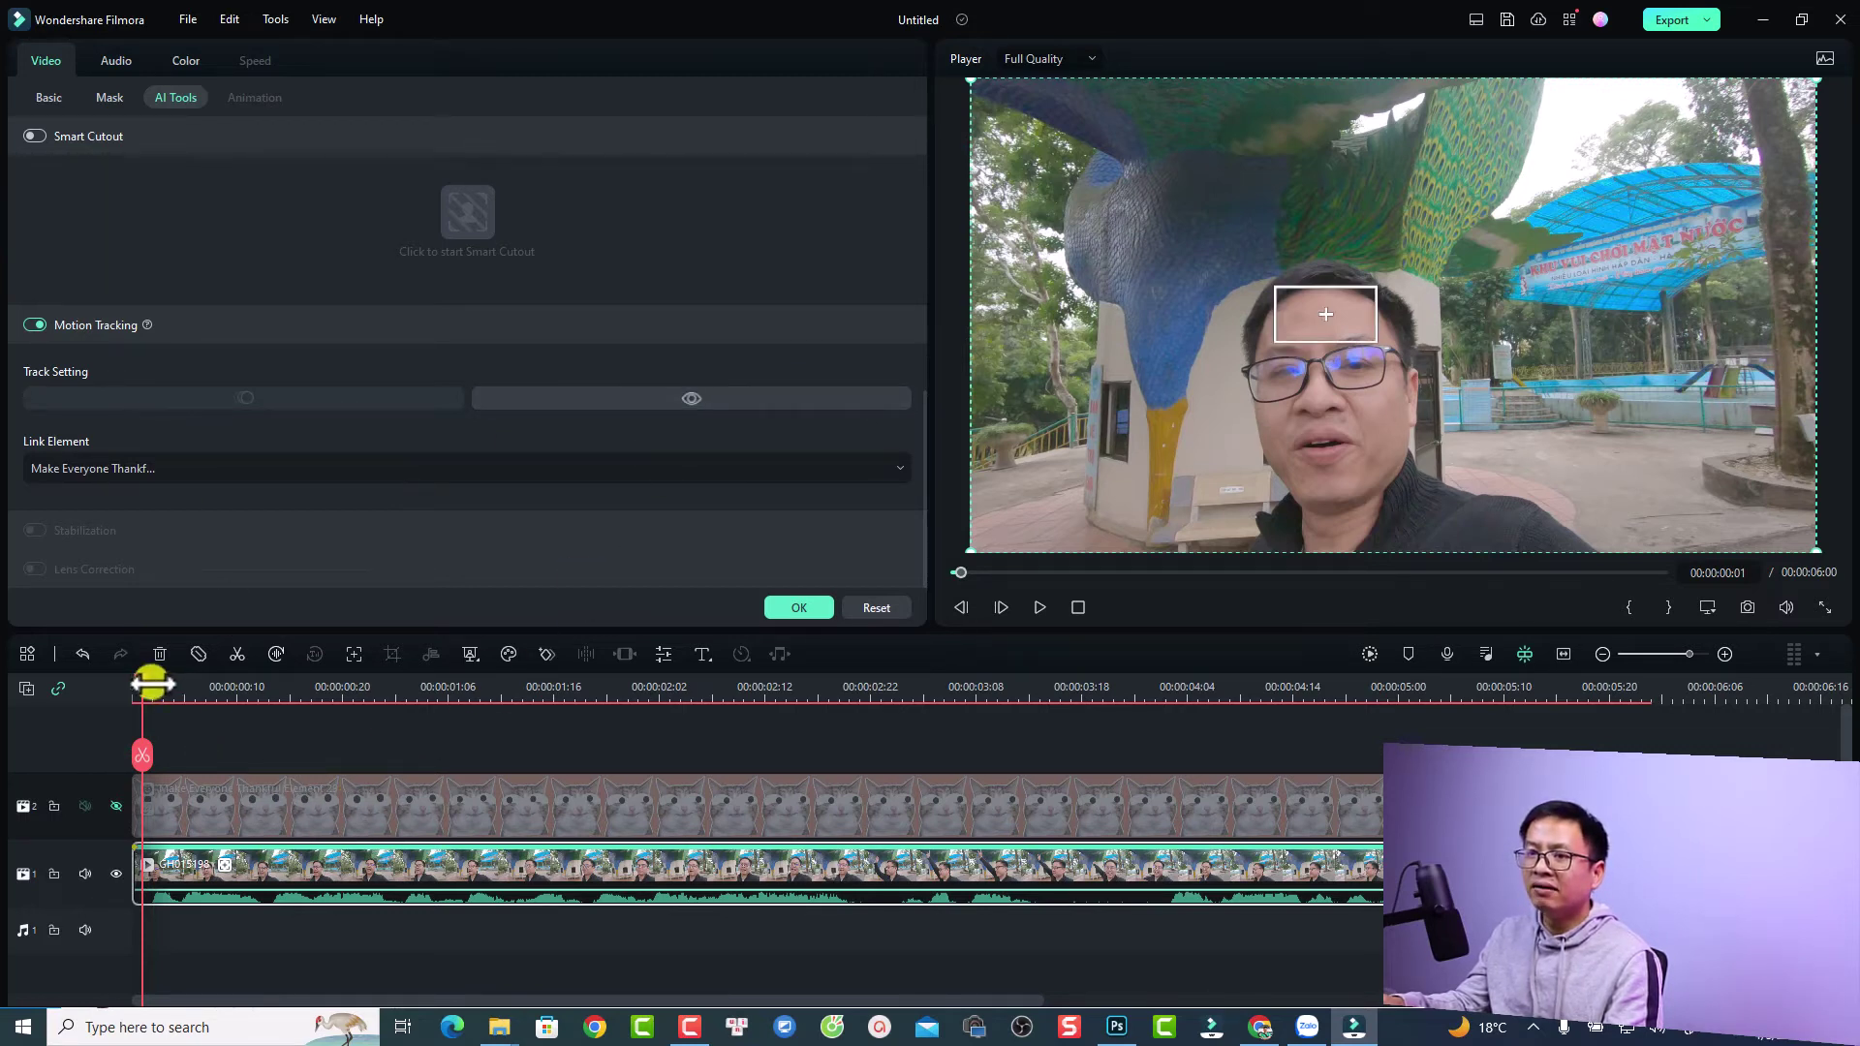
{"action": "left_click_drag", "start_coordinate": [144, 684], "coordinate": [440, 687]}
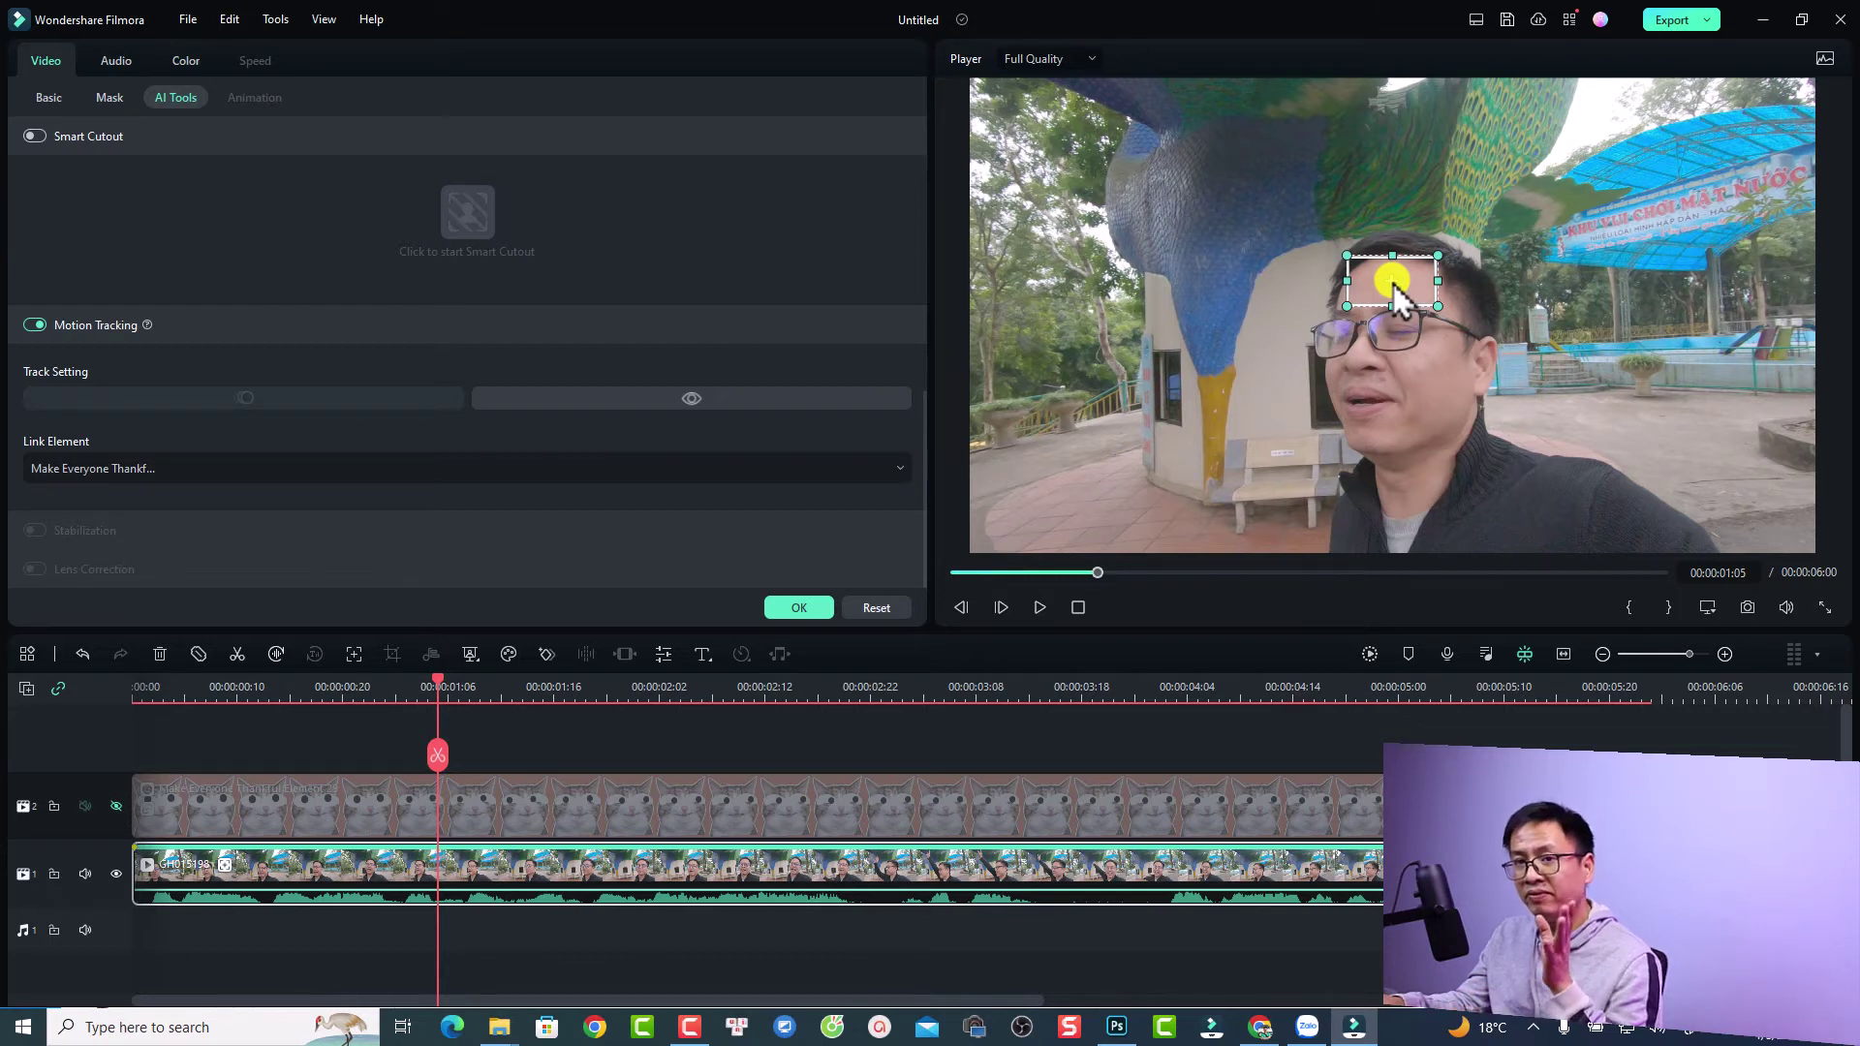
{"action": "left_click_drag", "start_coordinate": [1393, 283], "coordinate": [1329, 283]}
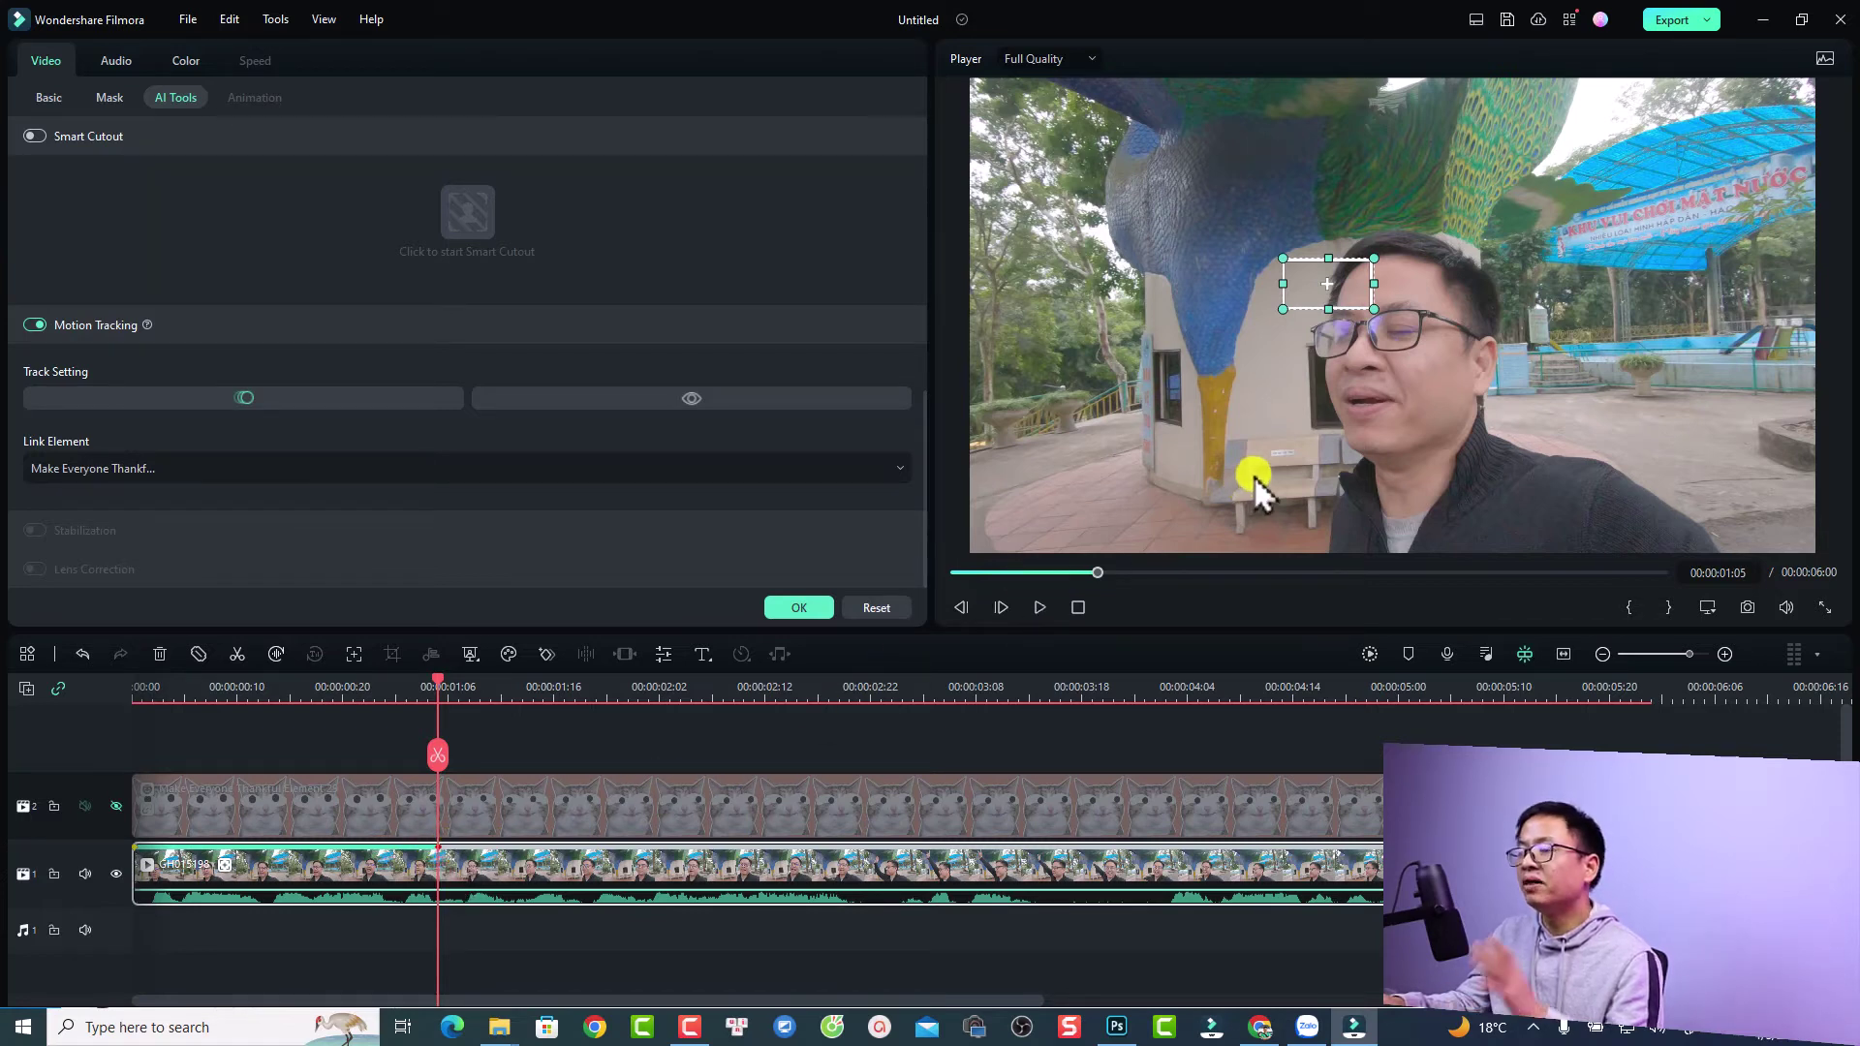
Step: Shift the tracking box slightly left on the man's forehead at frames 00:00:01:06 and 00:00:01:07
{"action": "left_click", "coordinate": [1002, 609]}
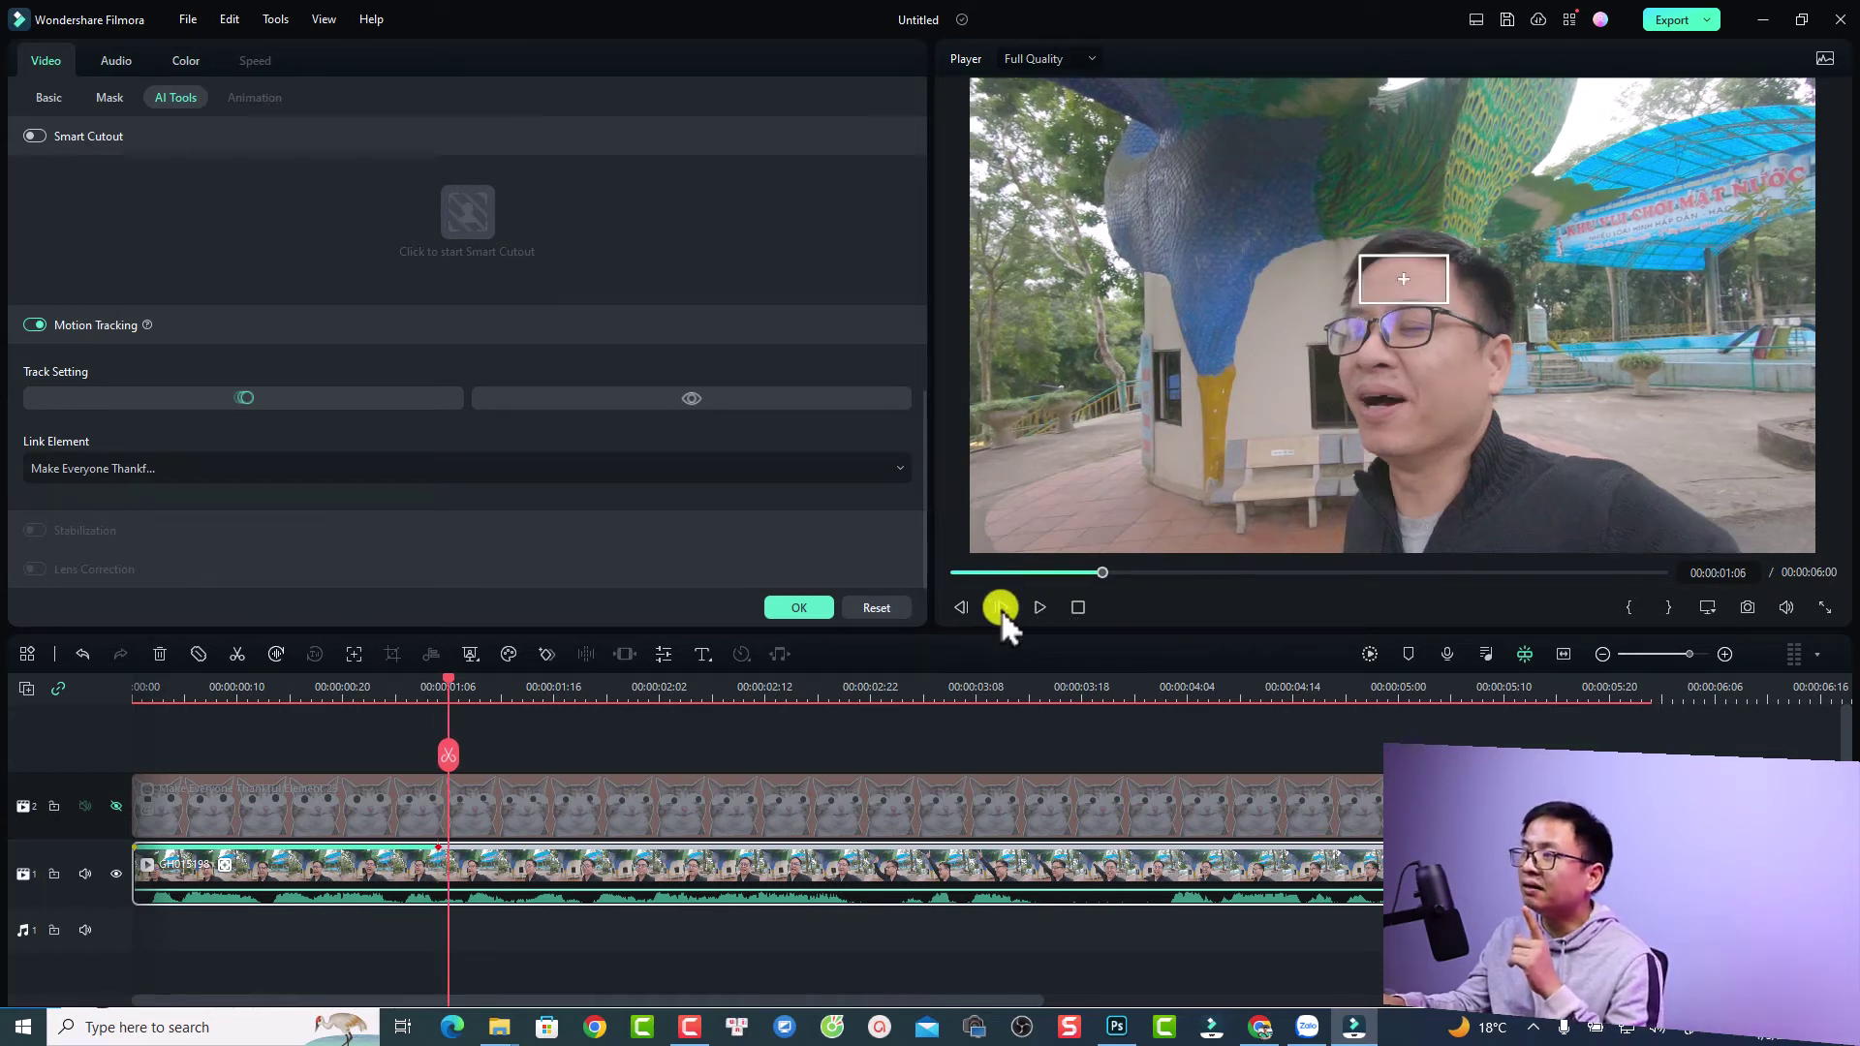
{"action": "left_click_drag", "start_coordinate": [1404, 281], "coordinate": [1368, 281]}
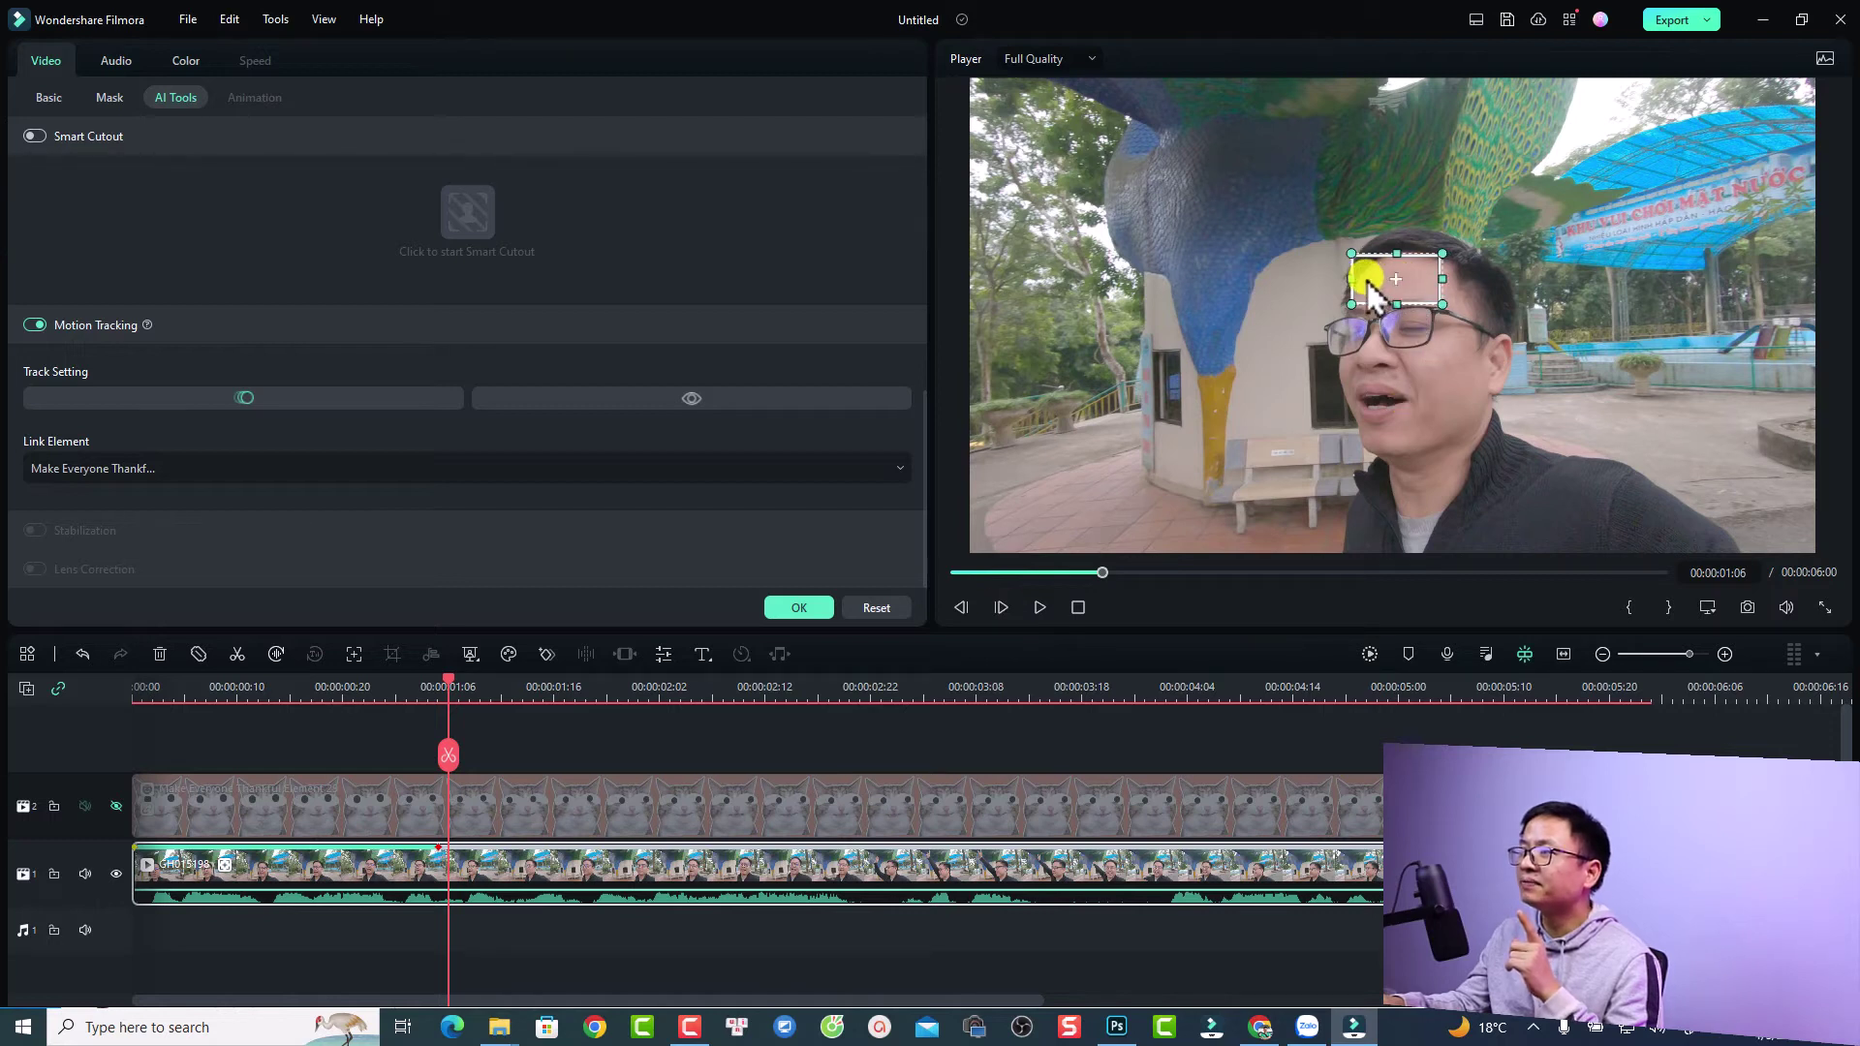
{"action": "left_click", "coordinate": [1002, 609]}
{"action": "left_click_drag", "start_coordinate": [1414, 281], "coordinate": [1391, 276]}
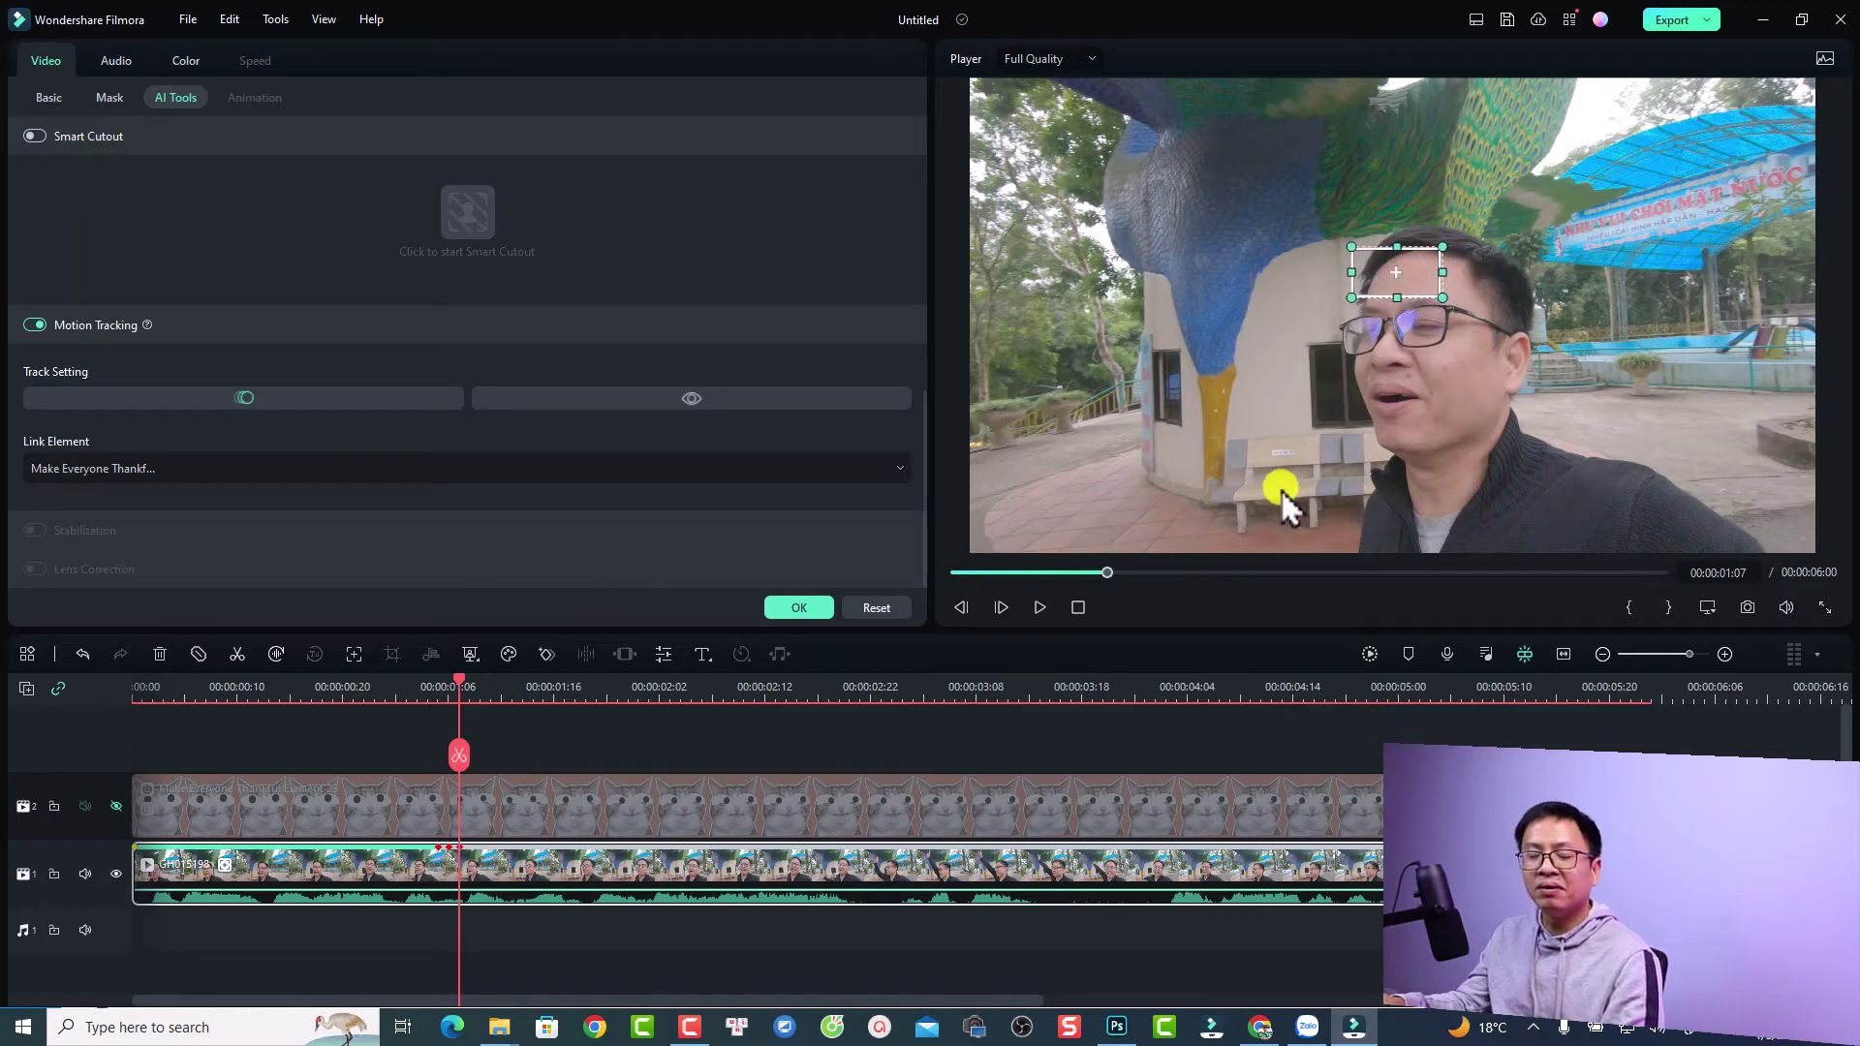
Step: Show the cat sticker track again and play the section around 00:00:01:05 to check the adjusted tracking
{"action": "left_click", "coordinate": [448, 849]}
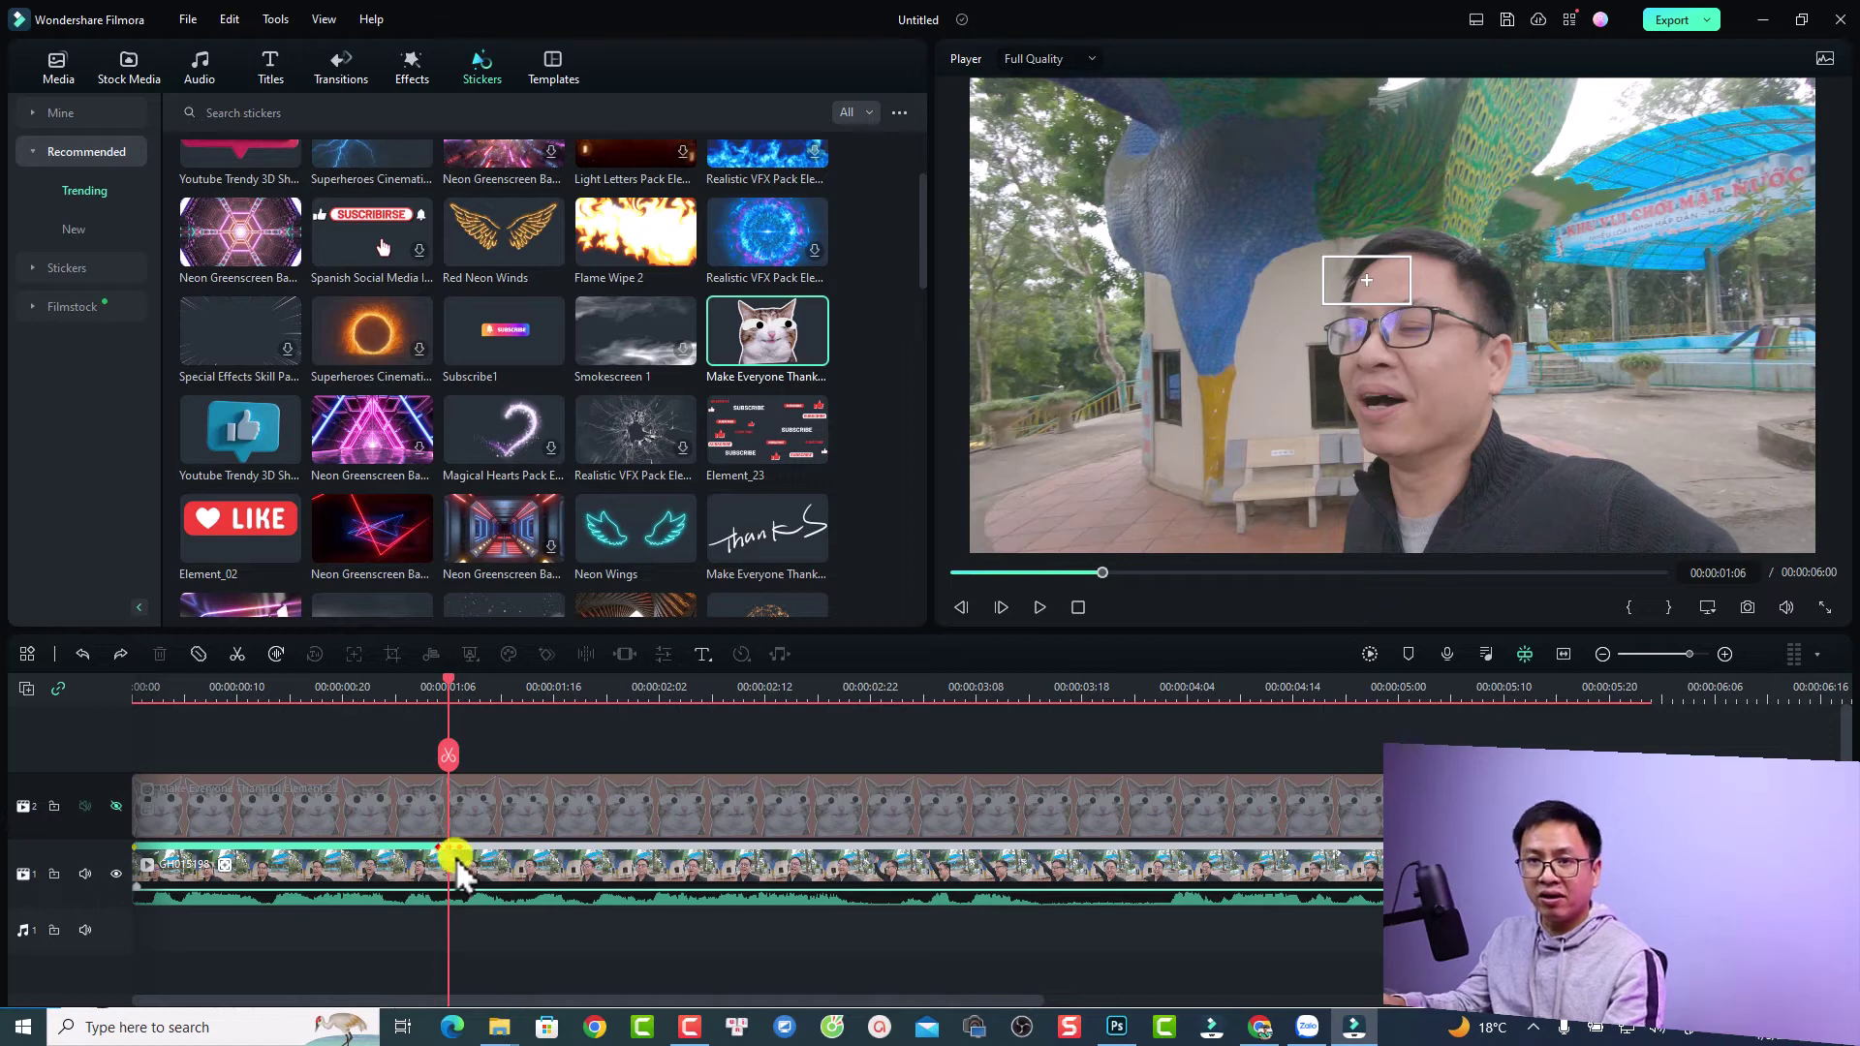
{"action": "left_click", "coordinate": [114, 807]}
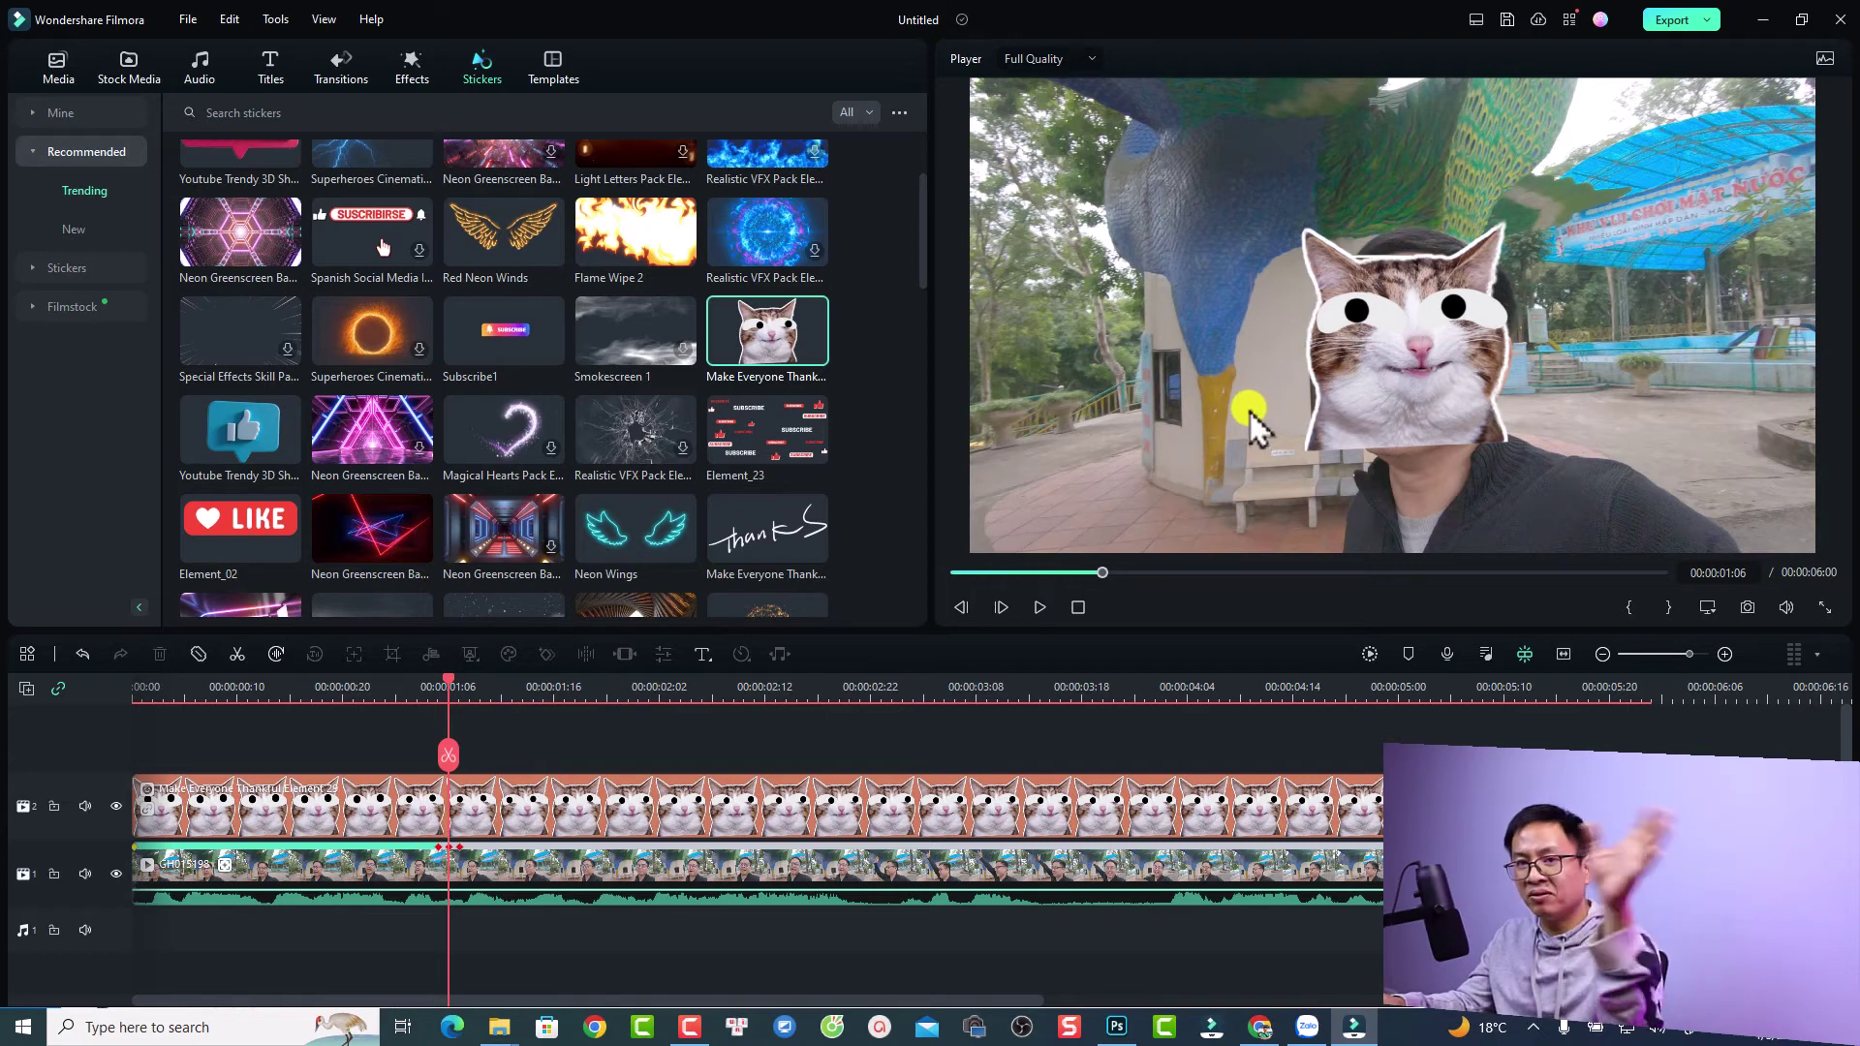
{"action": "left_click", "coordinate": [205, 697]}
{"action": "key", "text": "space"}
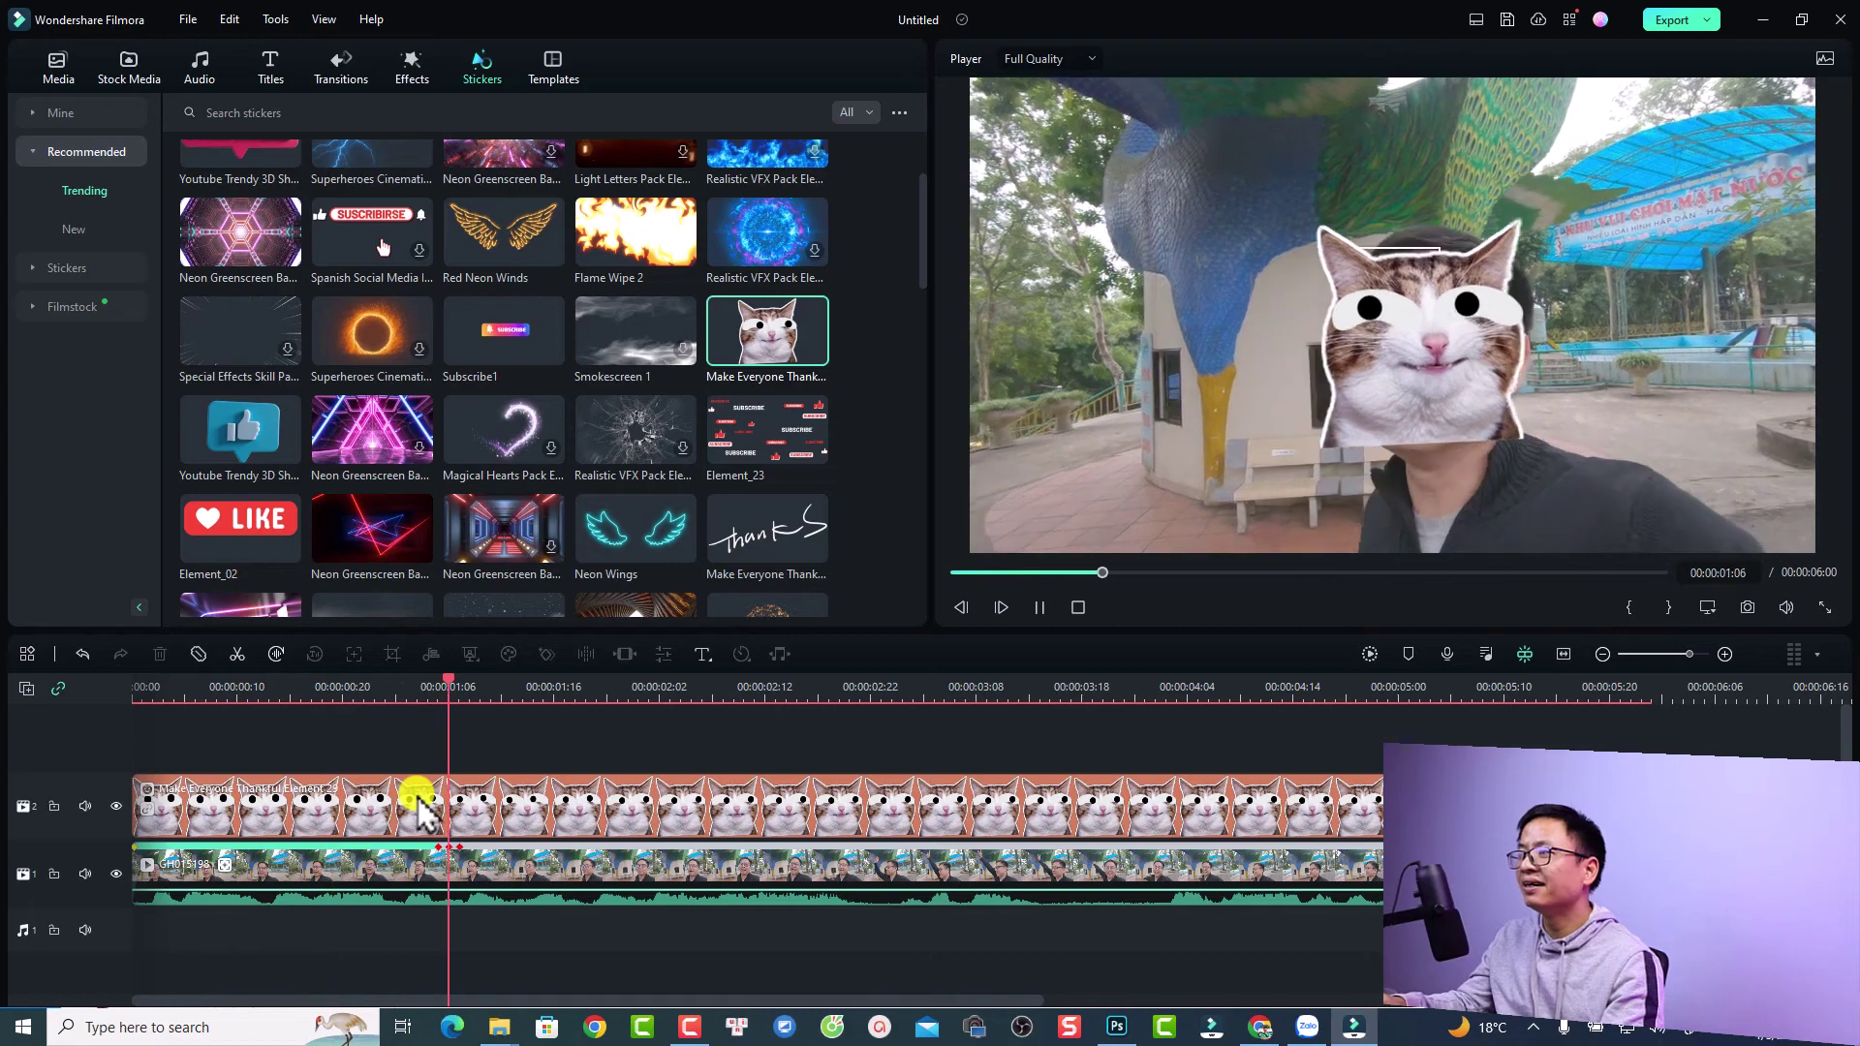
{"action": "left_click", "coordinate": [1040, 602]}
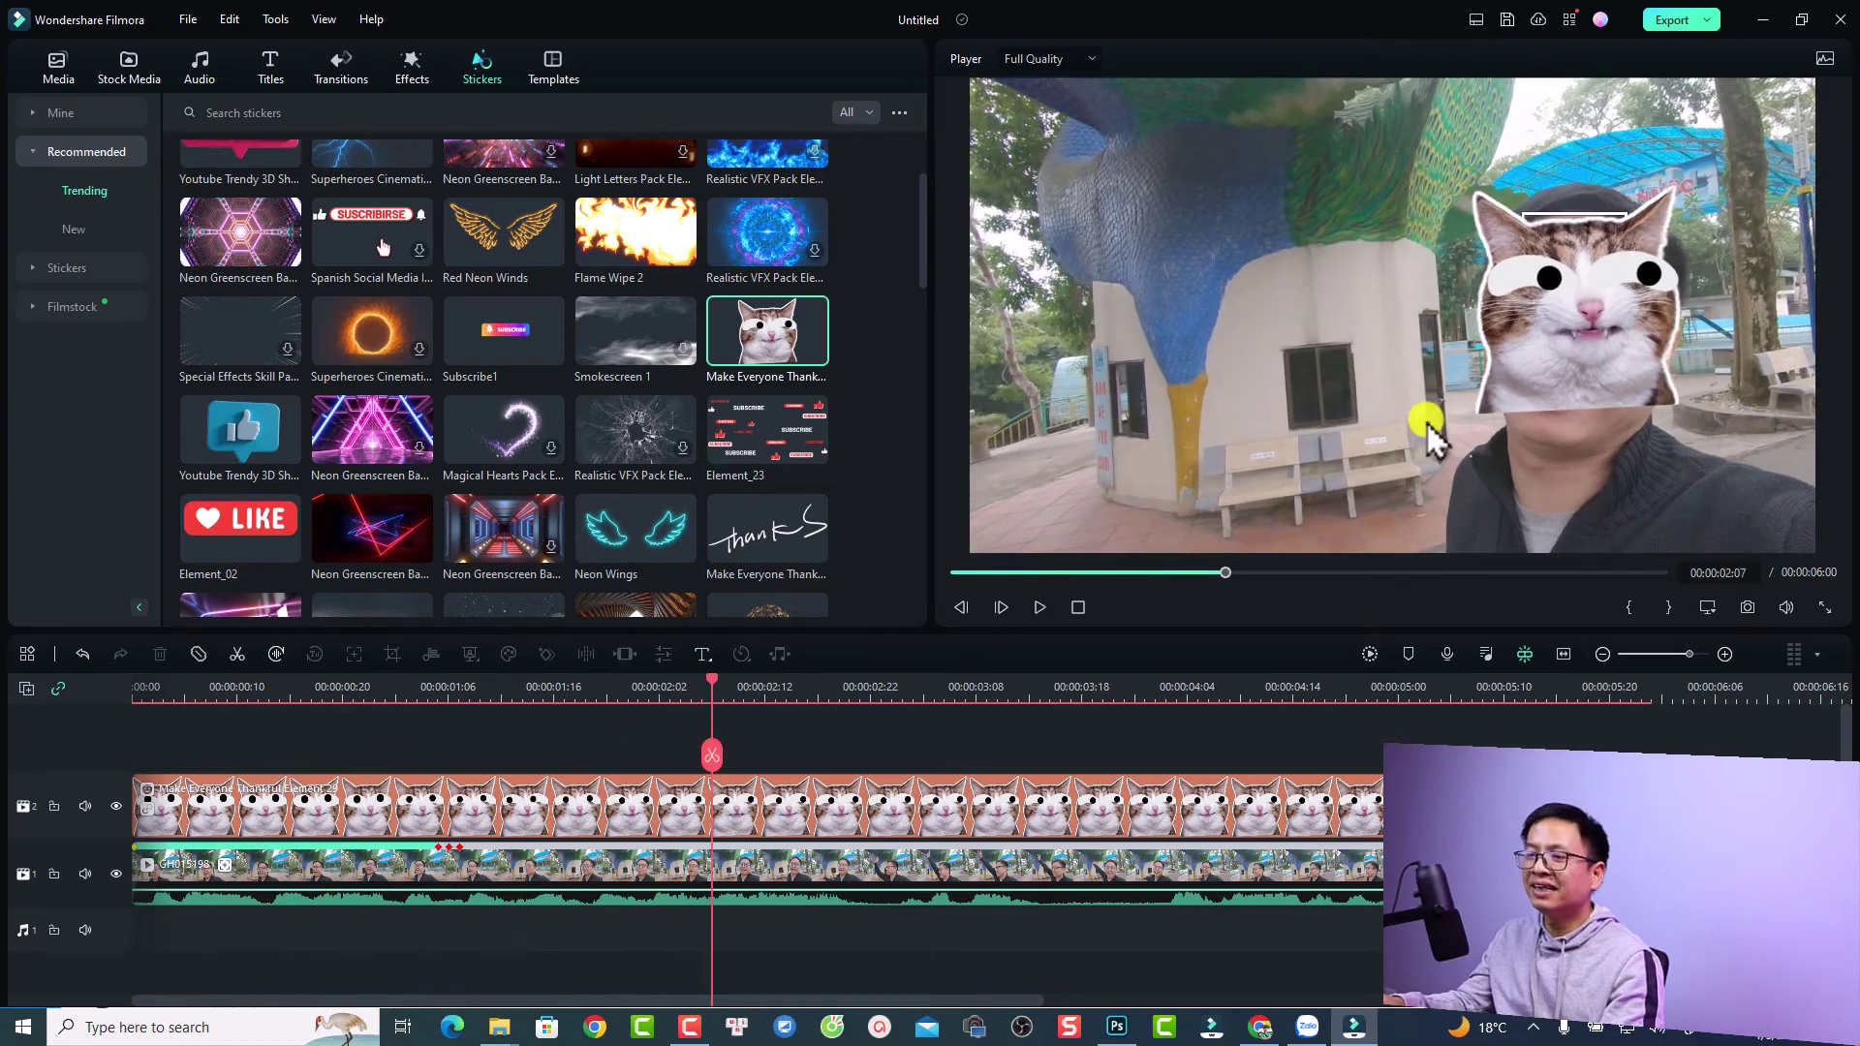
{"action": "left_click", "coordinate": [438, 698]}
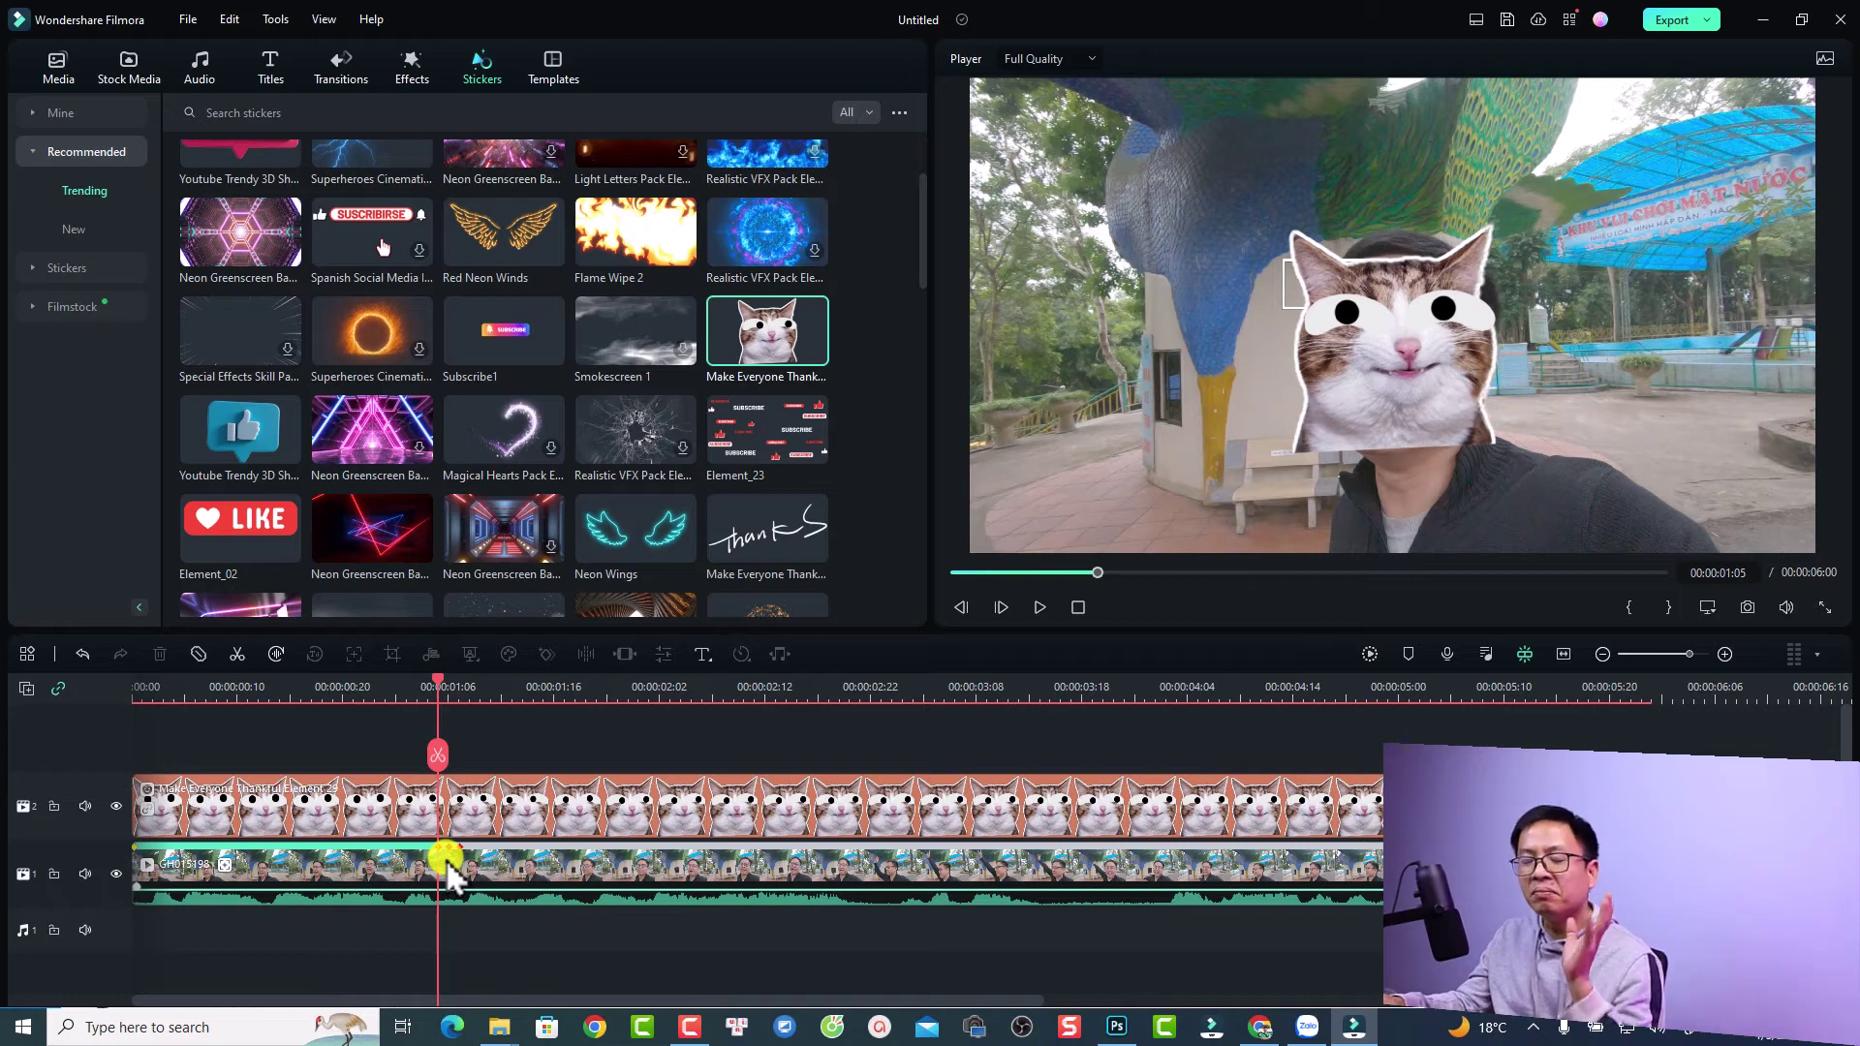
Step: Copy the GH015198 clip and paste the duplicate at the start of the timeline on a new track above the cat sticker
{"action": "scroll", "coordinate": [572, 843], "scroll_direction": "down", "scroll_amount": 1}
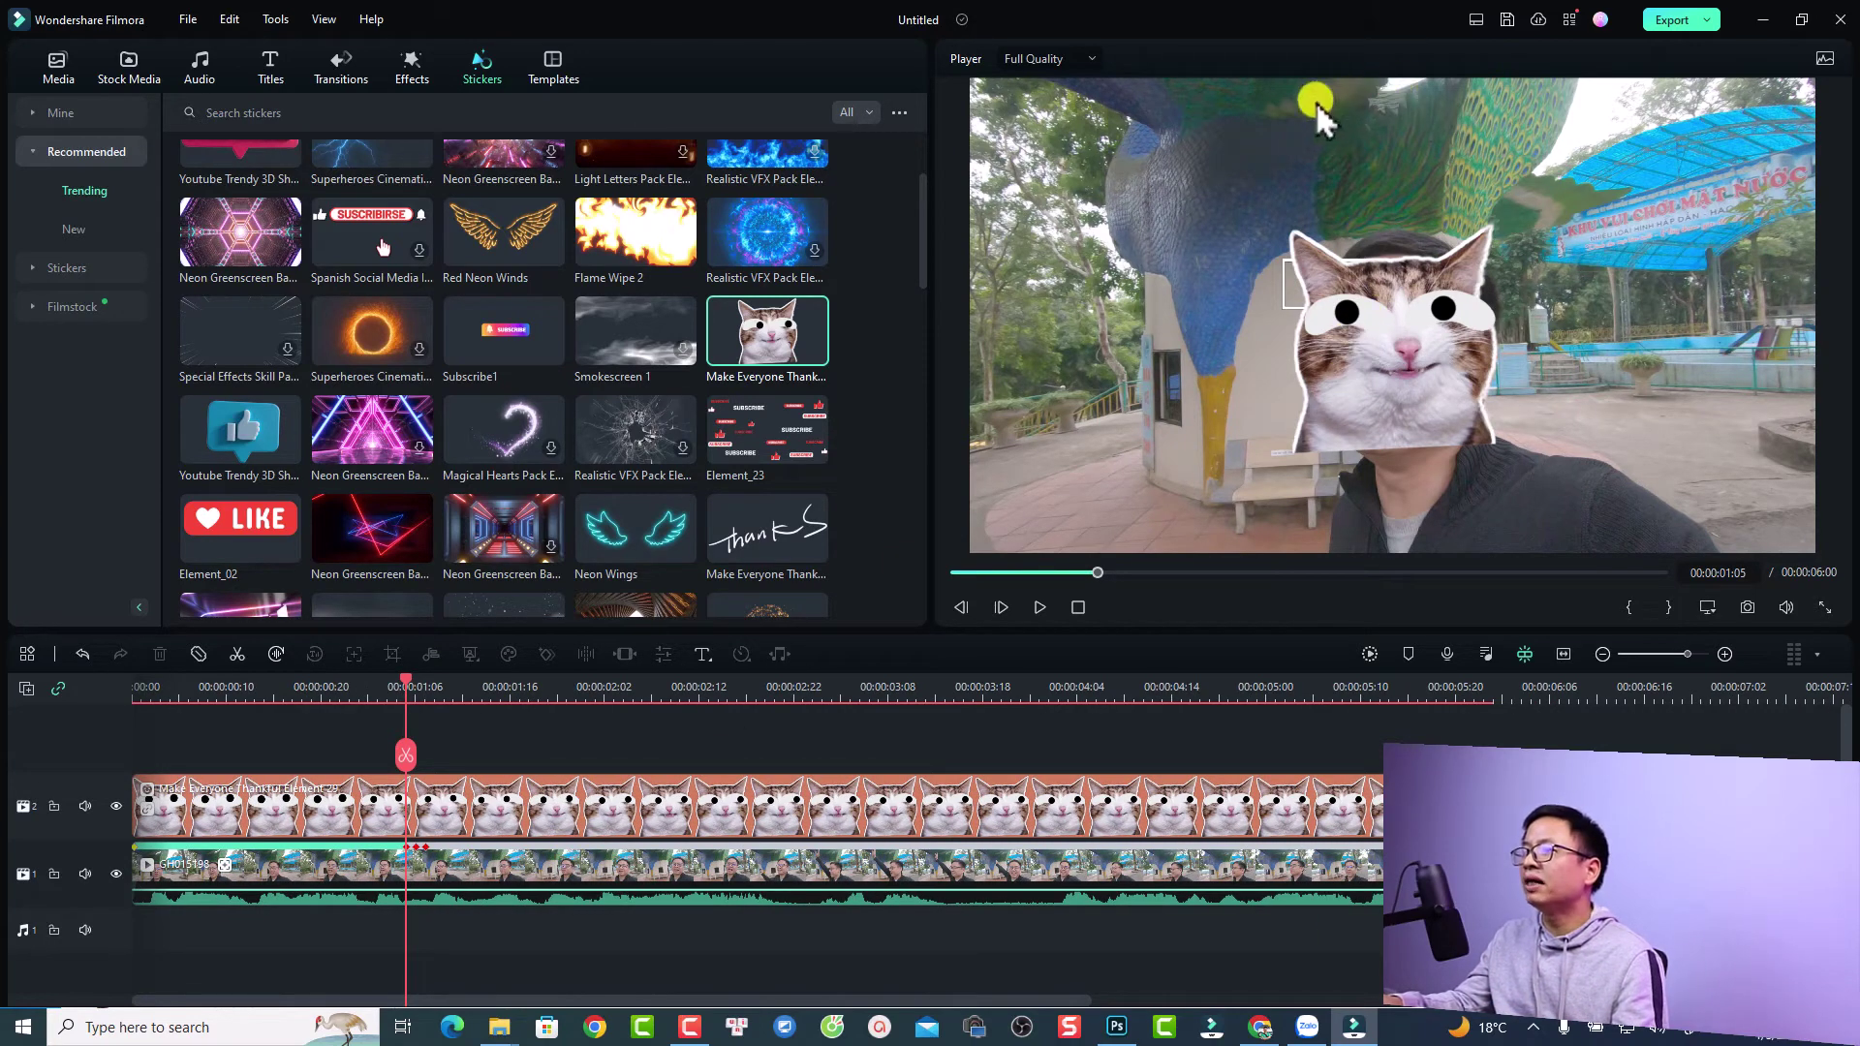
{"action": "left_click", "coordinate": [487, 864]}
{"action": "right_click", "coordinate": [492, 870]}
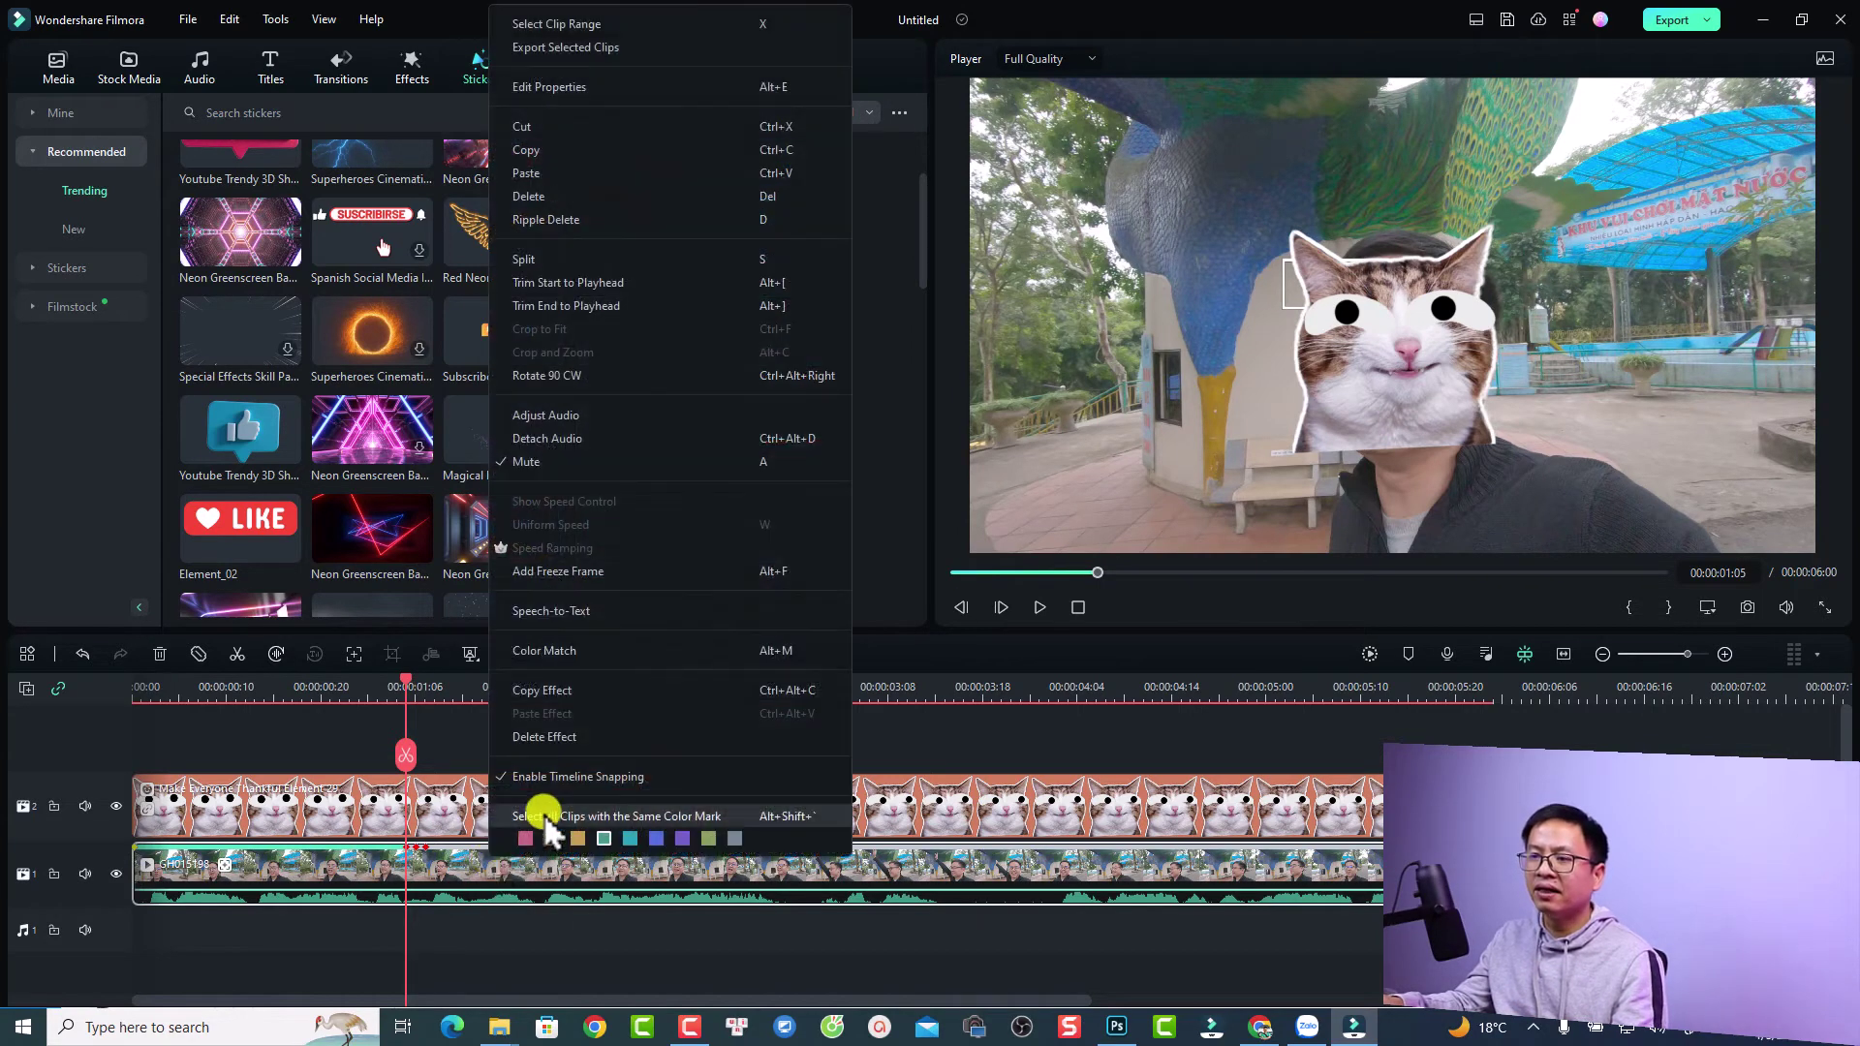
{"action": "left_click", "coordinate": [522, 151]}
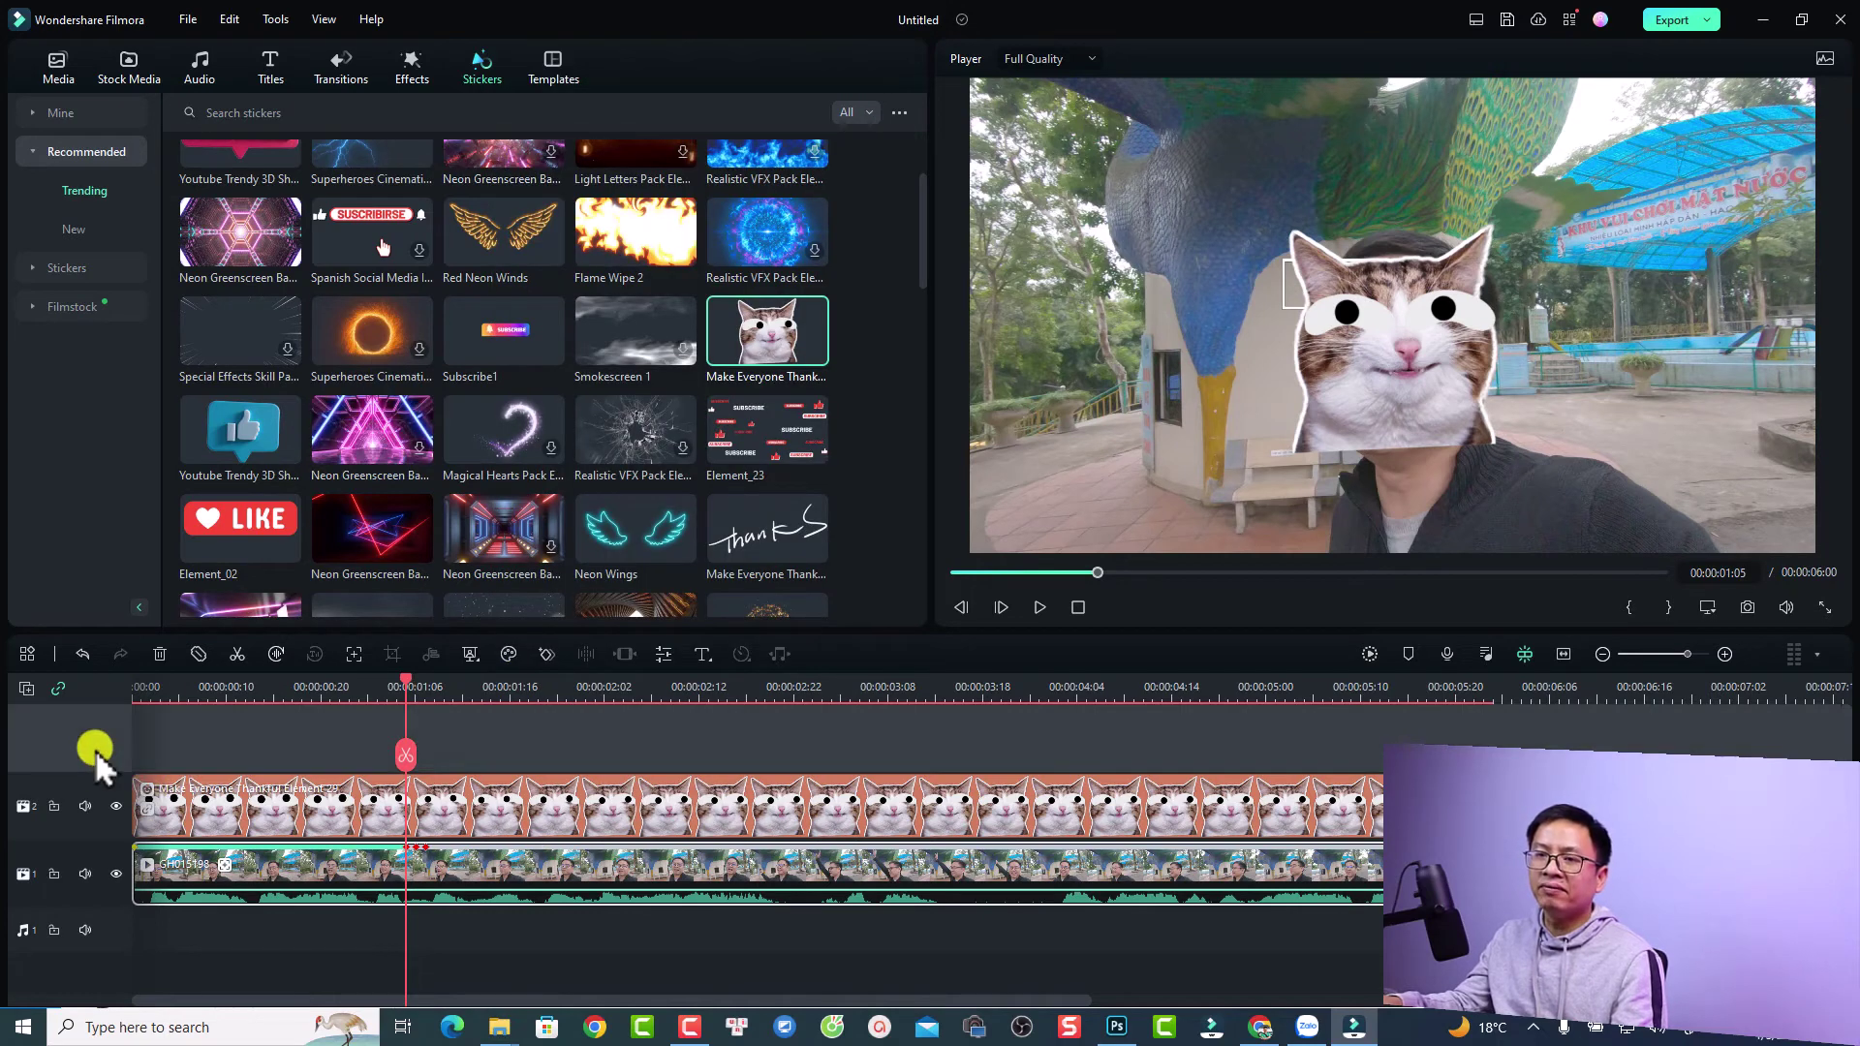
{"action": "left_click", "coordinate": [170, 689]}
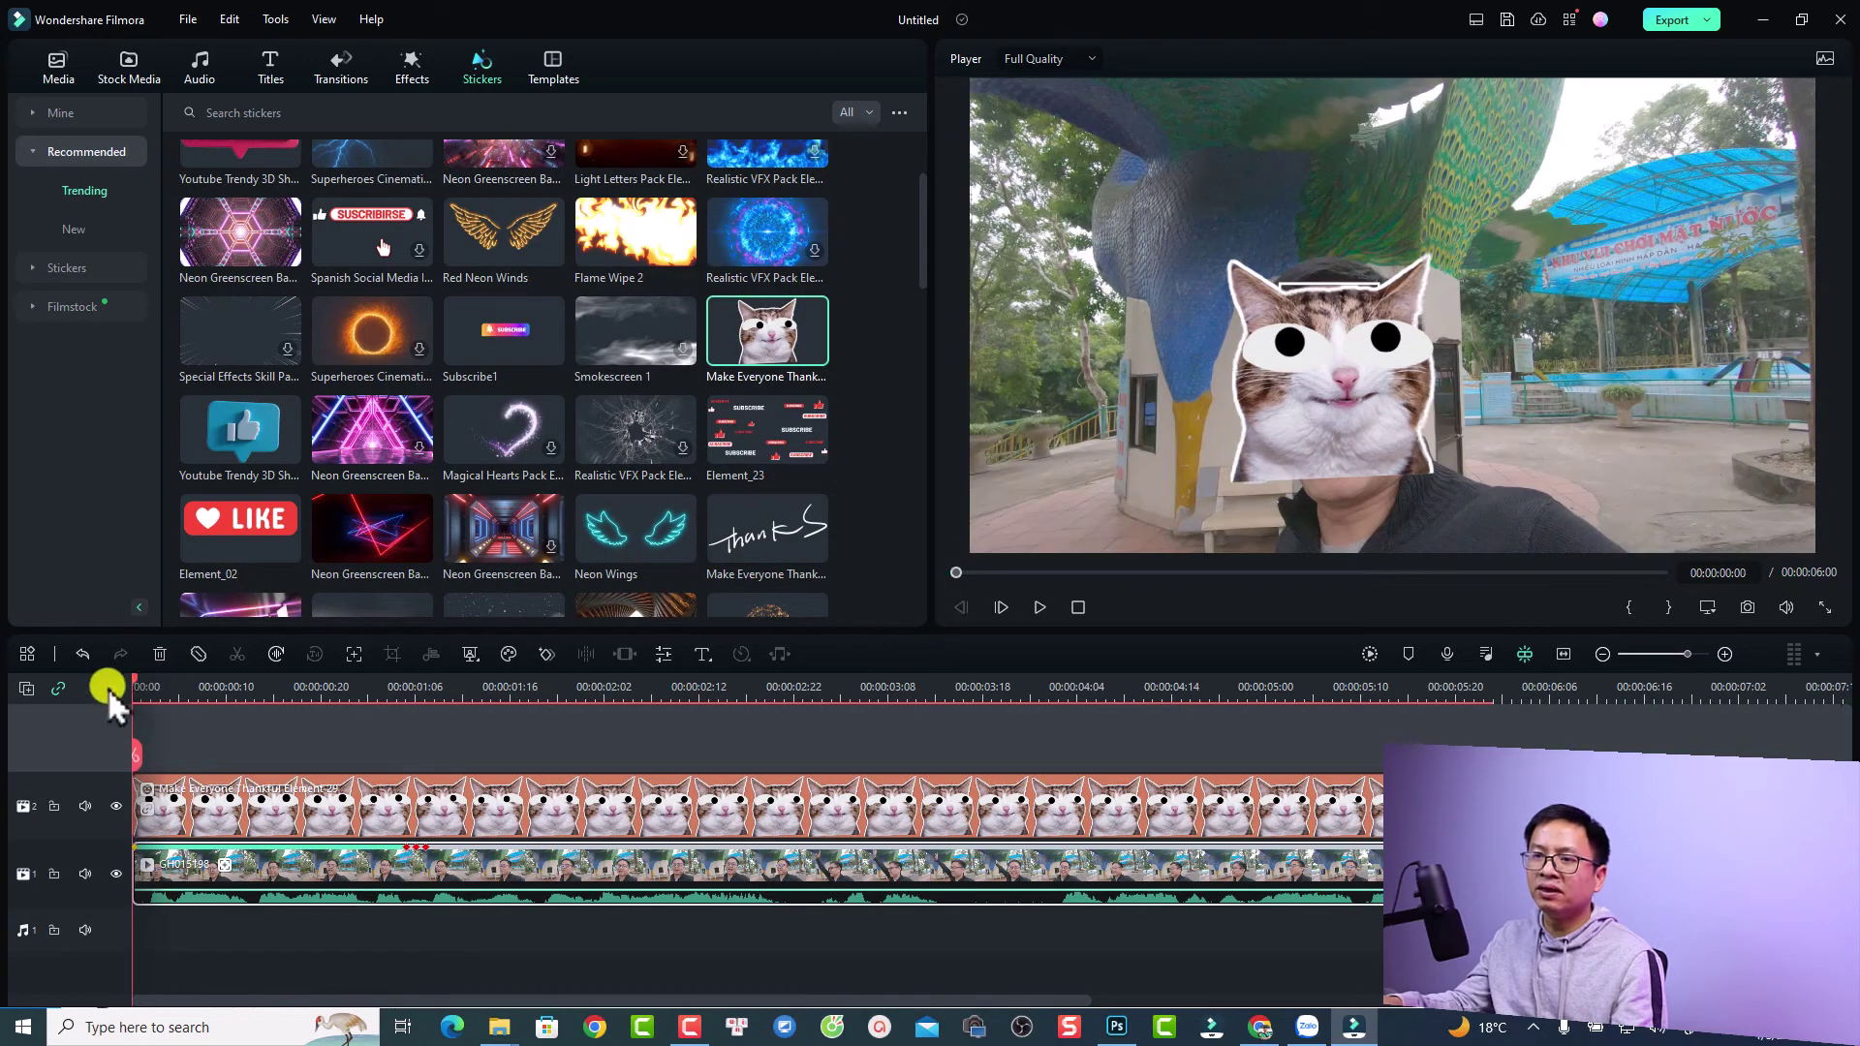
{"action": "key", "text": "ctrl+v"}
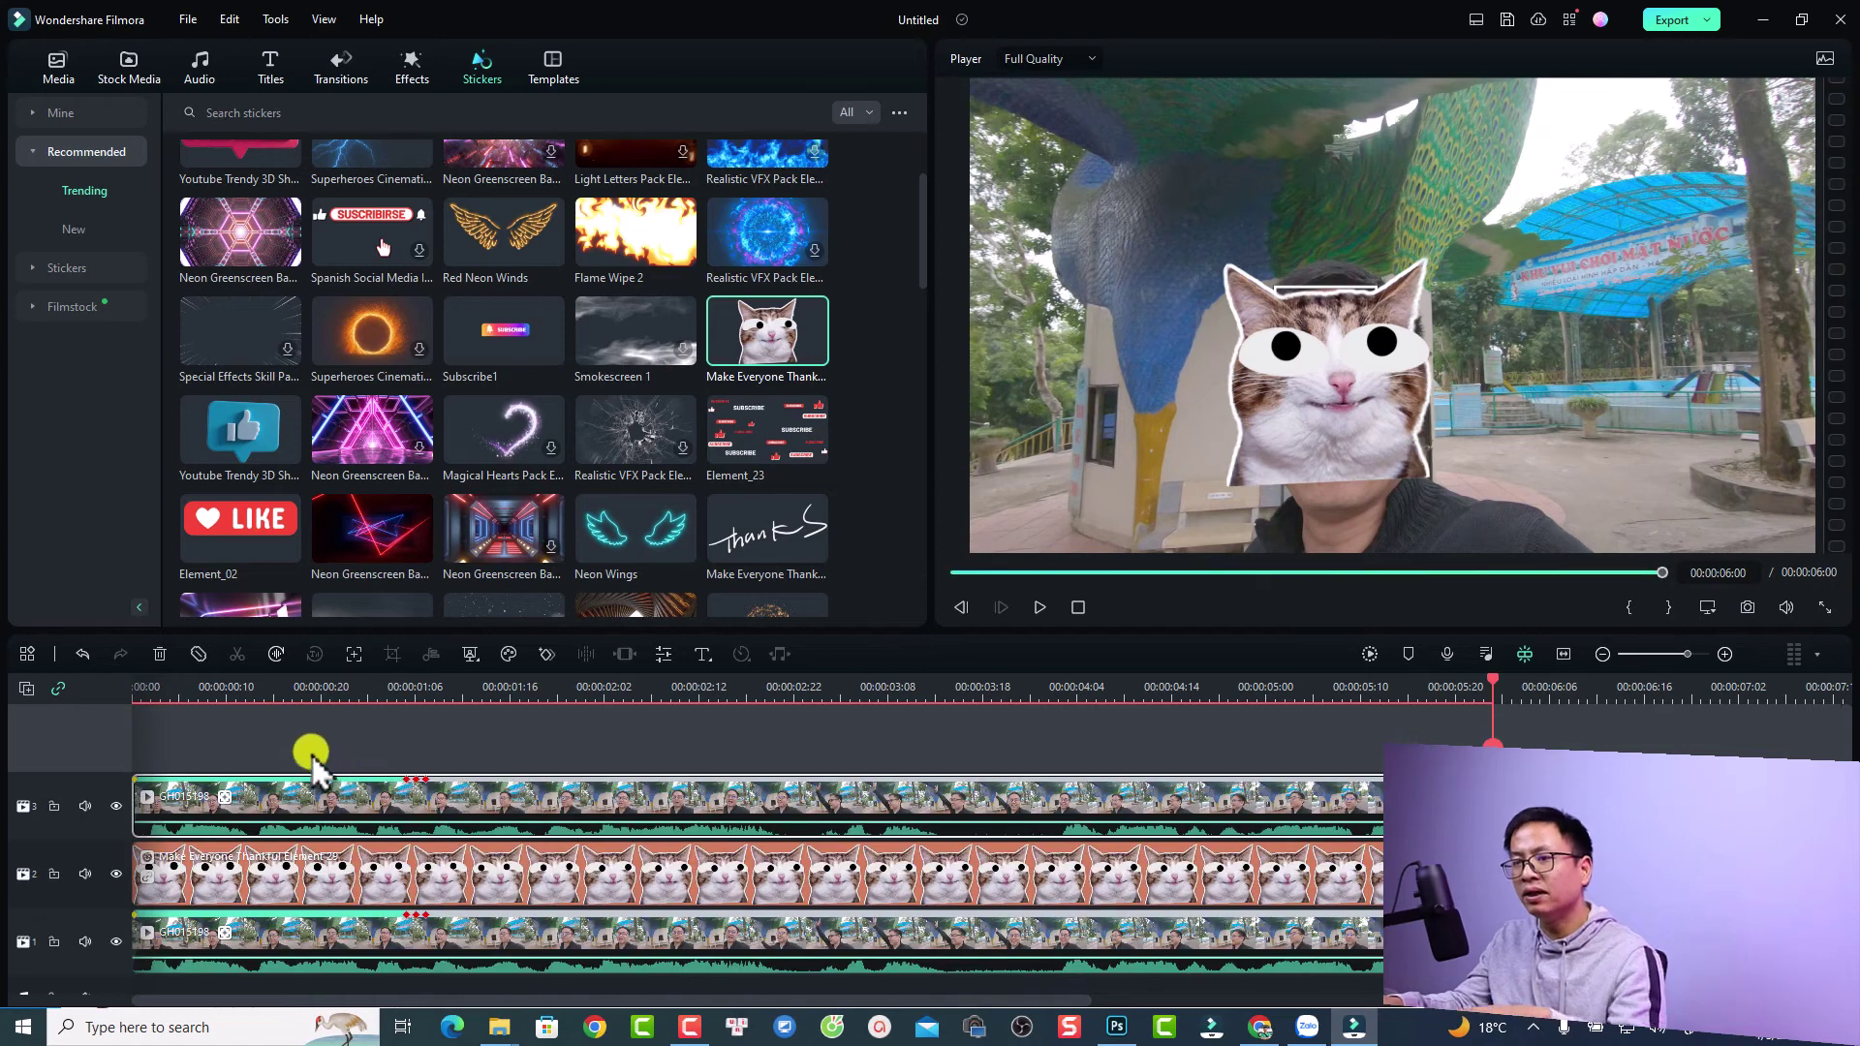
Step: Add a basic text title at 00:00:00:12 on a new track above the duplicate clip
{"action": "left_click", "coordinate": [245, 687]}
{"action": "left_click", "coordinate": [703, 654]}
{"action": "left_click", "coordinate": [738, 688]}
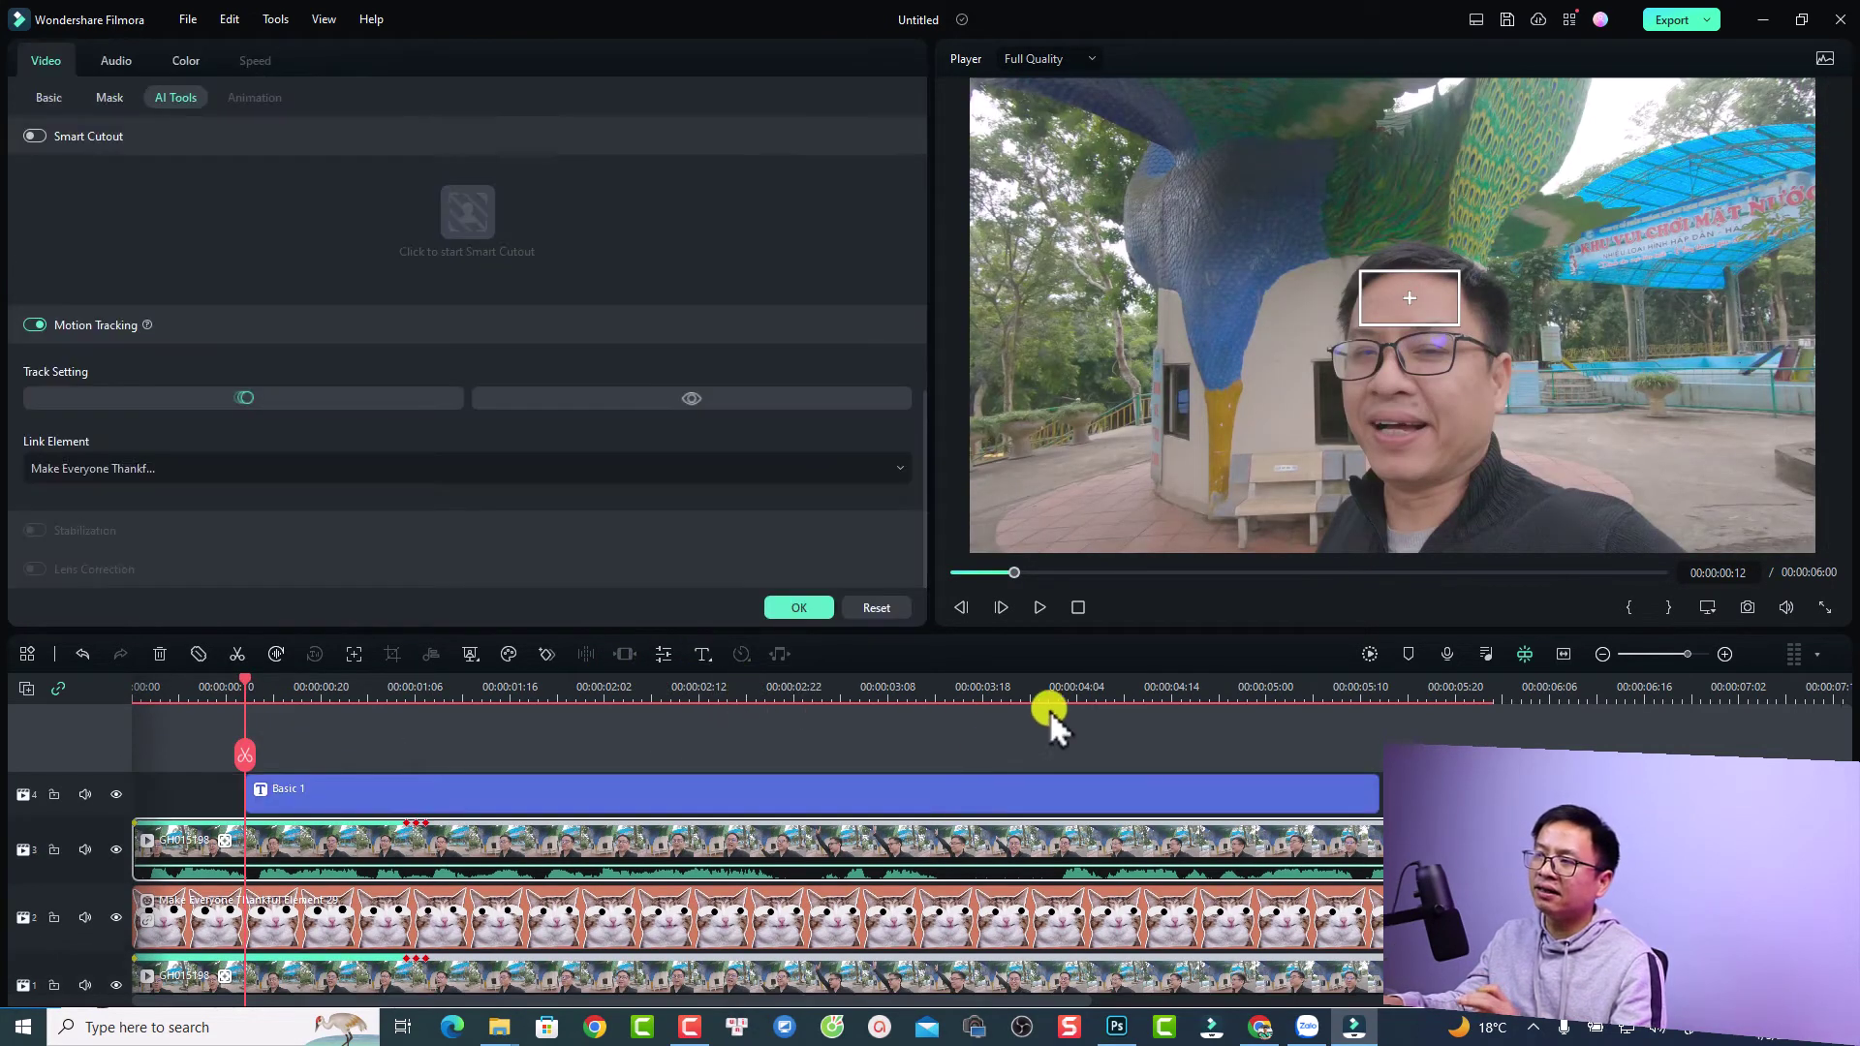
Step: Replace the title's placeholder text with "Meo meo"
{"action": "left_click", "coordinate": [1390, 495]}
{"action": "double_click", "coordinate": [1390, 494]}
{"action": "left_click", "coordinate": [1391, 492]}
{"action": "double_click", "coordinate": [1391, 490]}
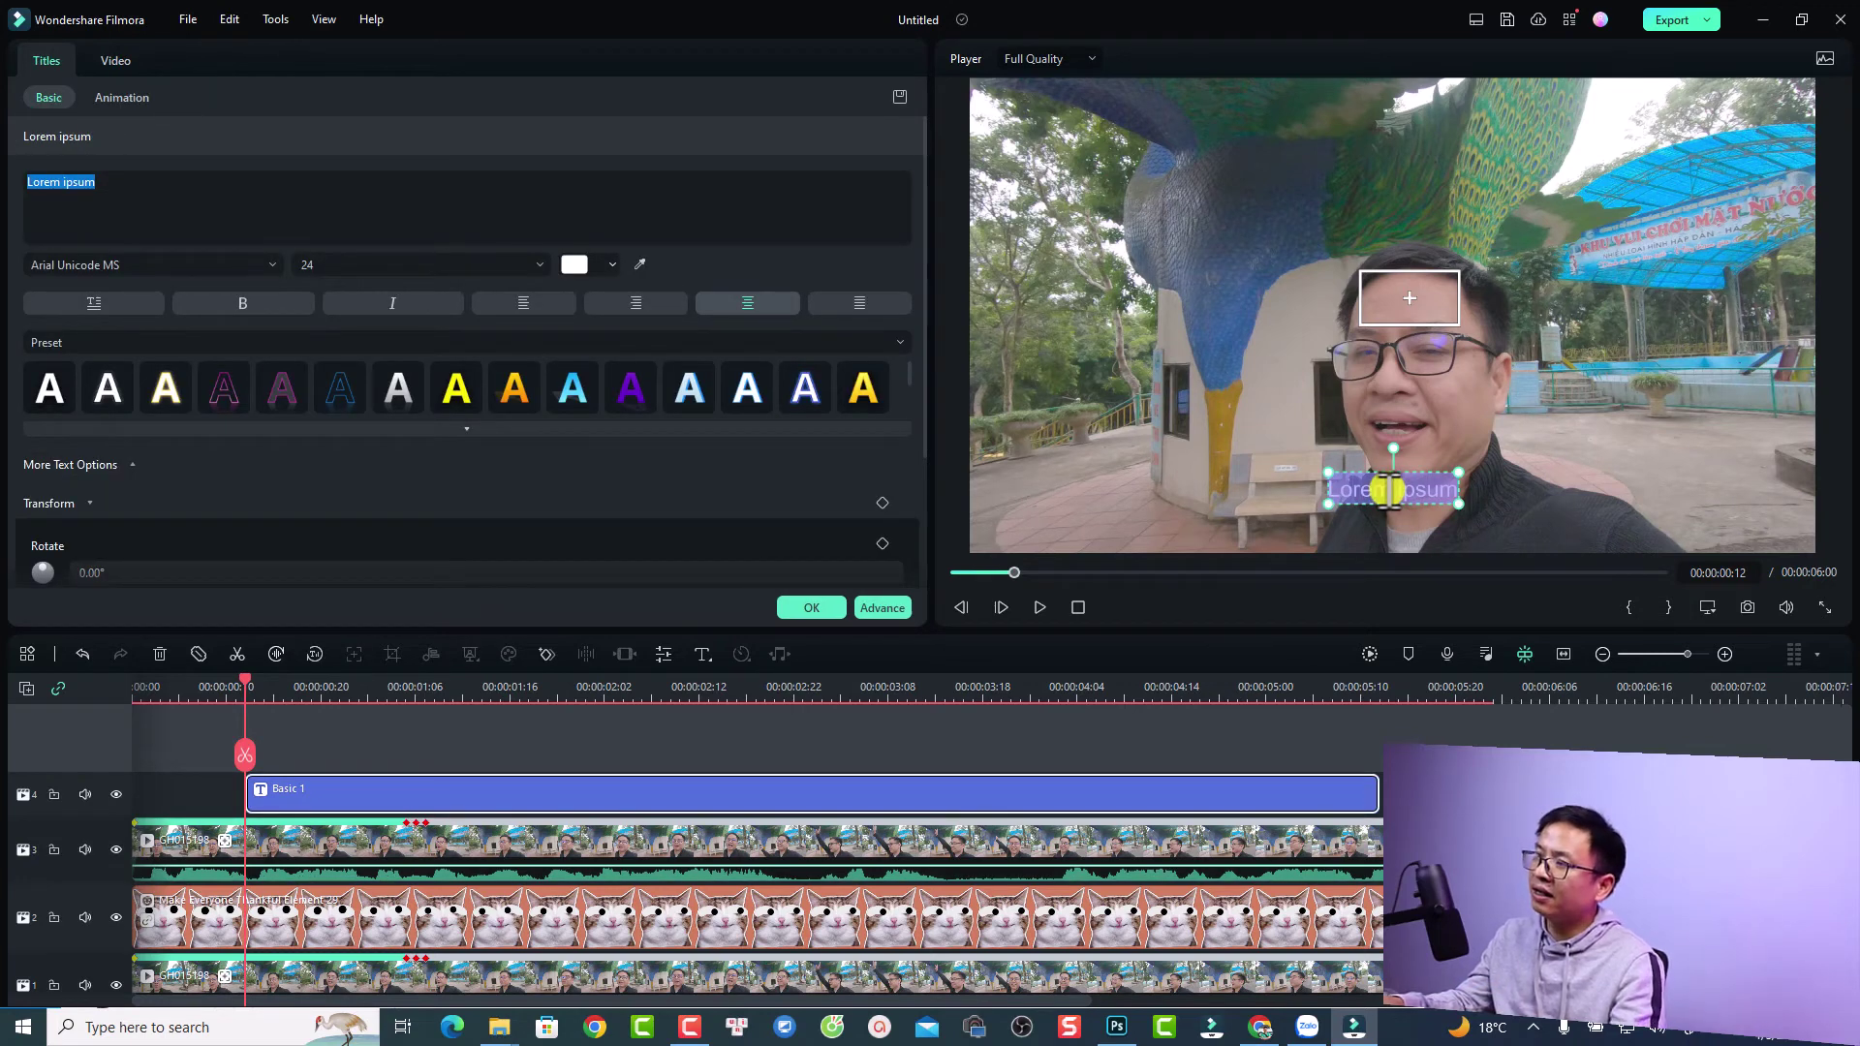
{"action": "type", "text": "Meo"}
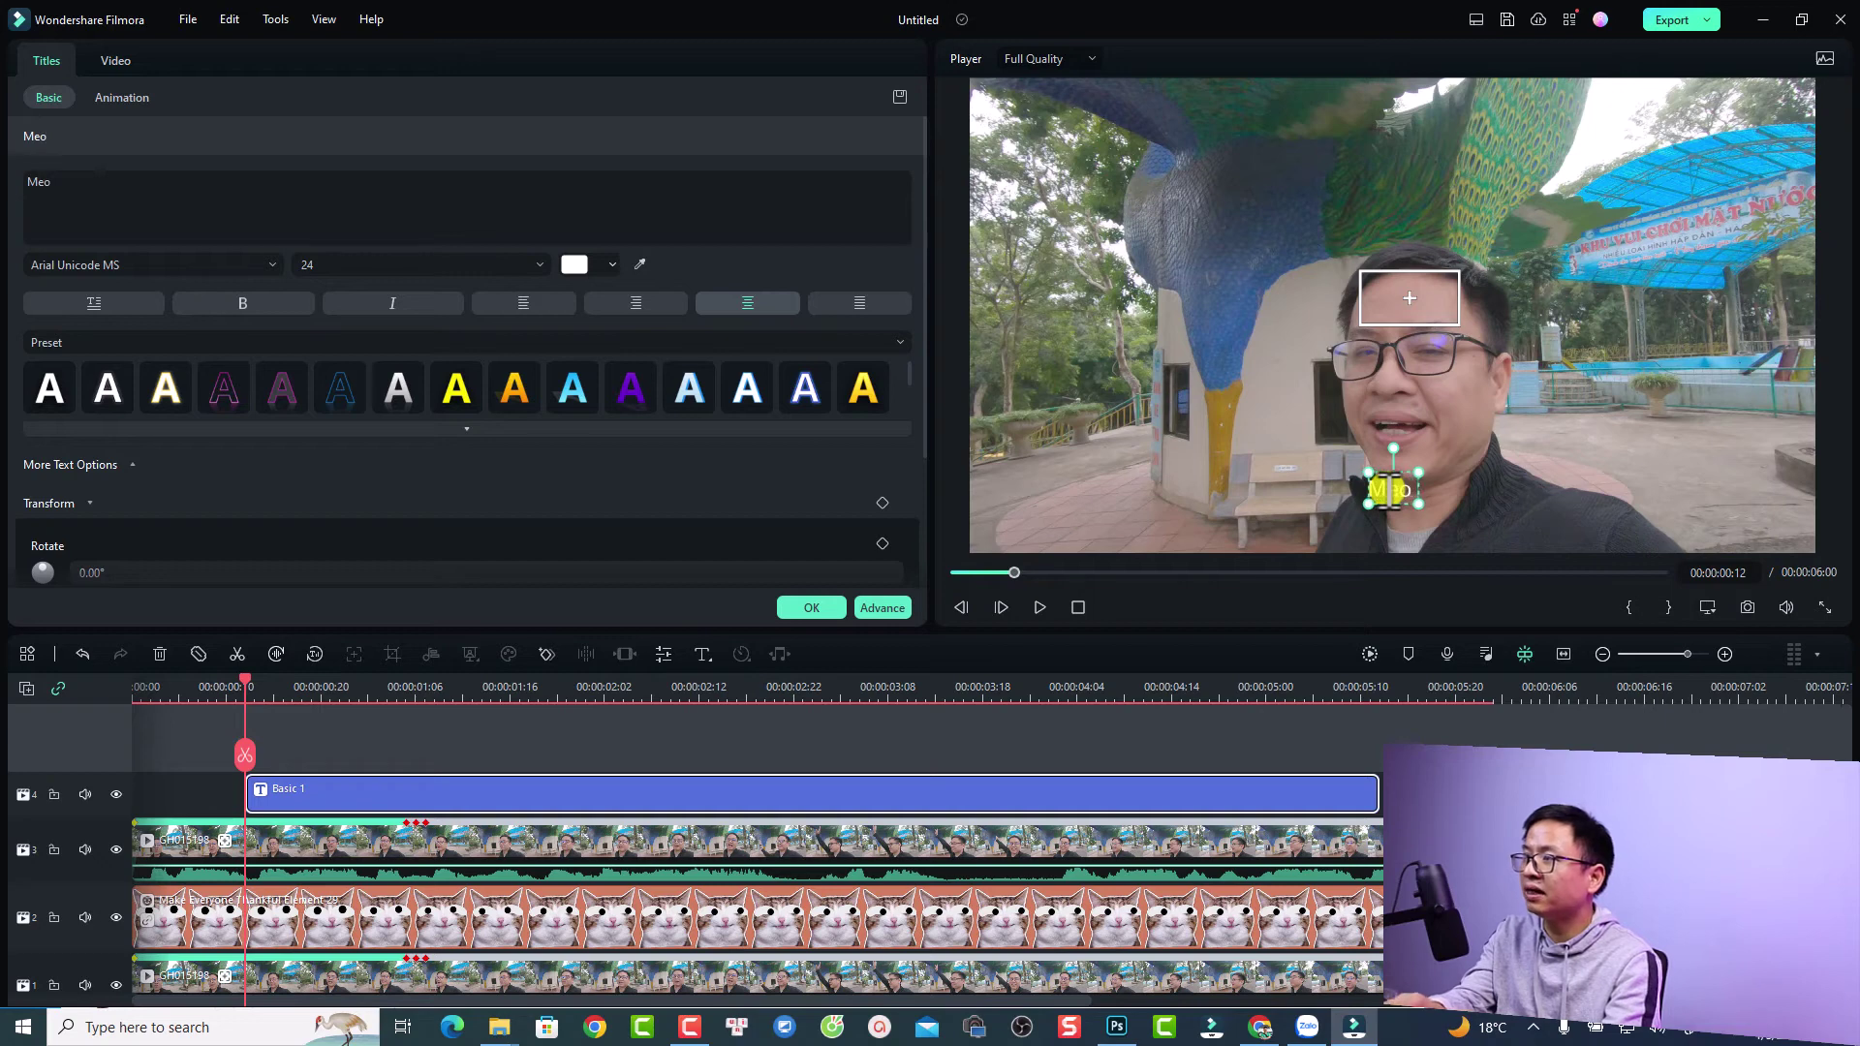
{"action": "type", "text": " meo"}
{"action": "left_click", "coordinate": [1412, 431]}
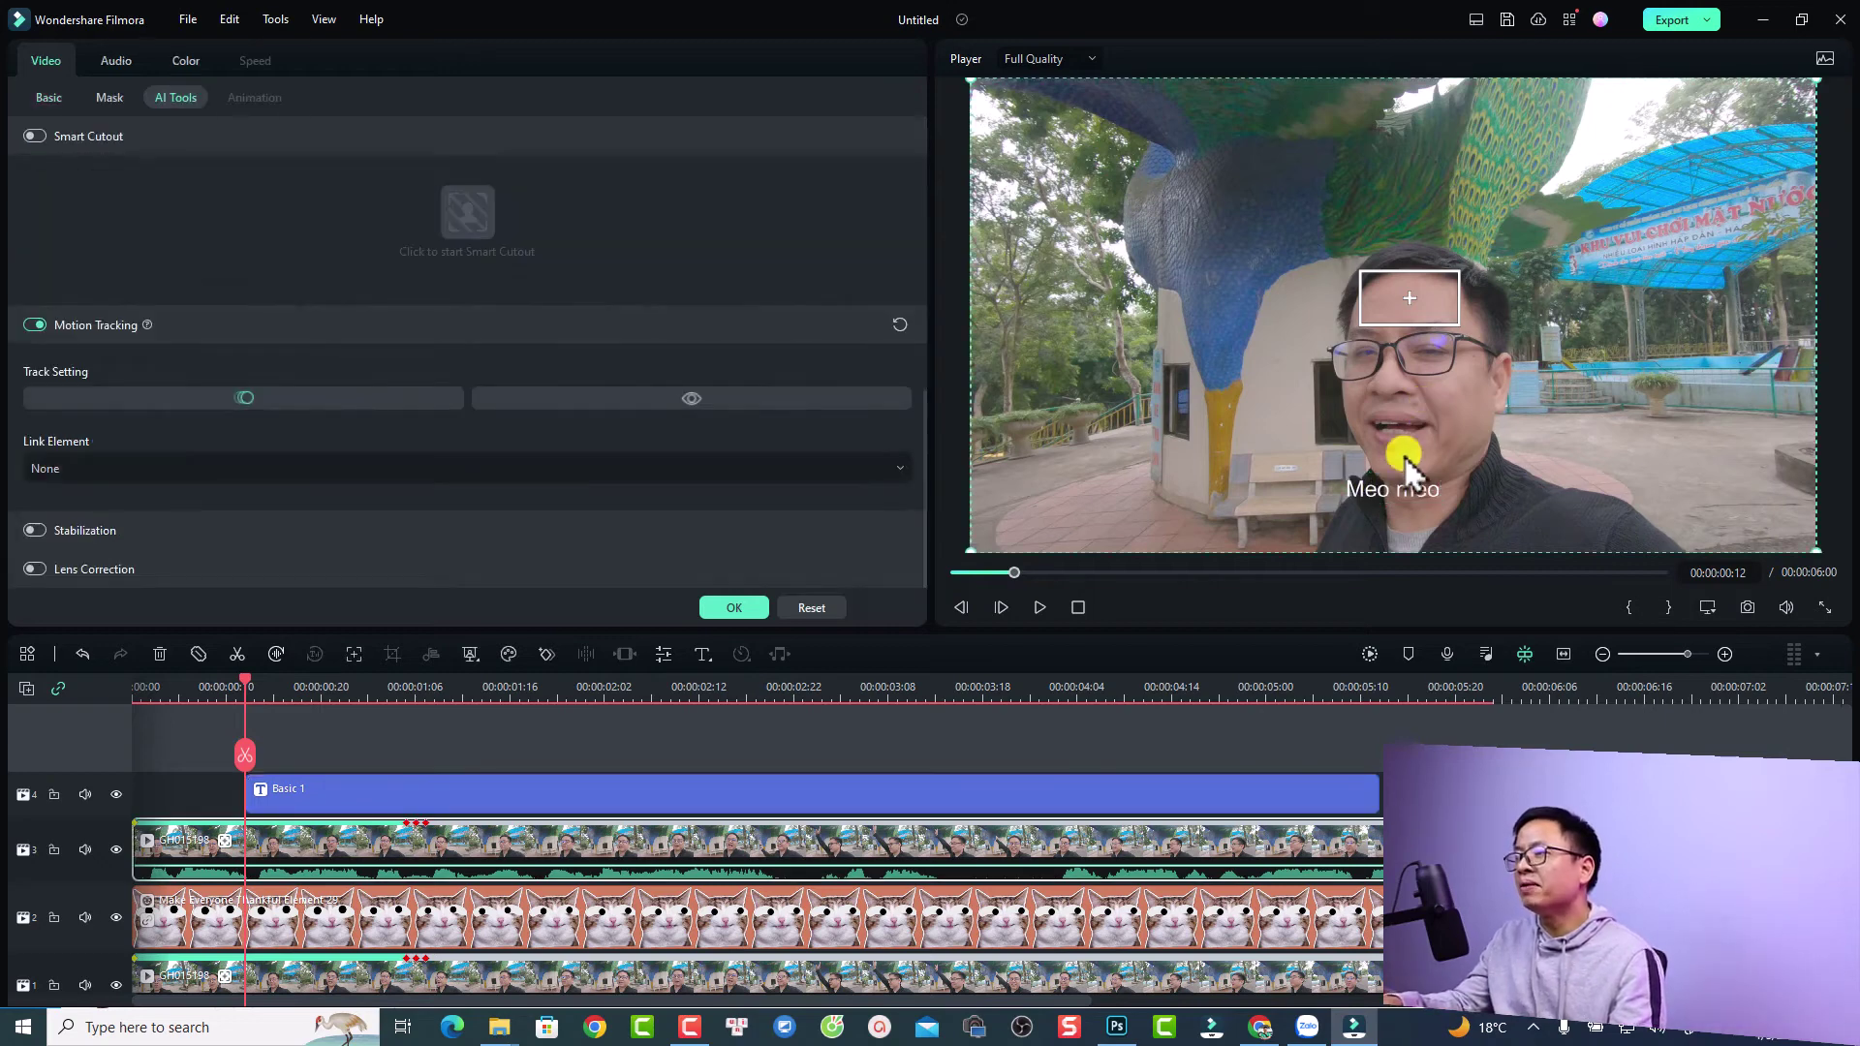
Step: Place the Meo meo title above the man's head and link it to the duplicate GH015198 clip's motion tracking
{"action": "left_click", "coordinate": [1383, 495]}
{"action": "left_click_drag", "start_coordinate": [1383, 494], "coordinate": [1398, 184]}
{"action": "left_click", "coordinate": [388, 845]}
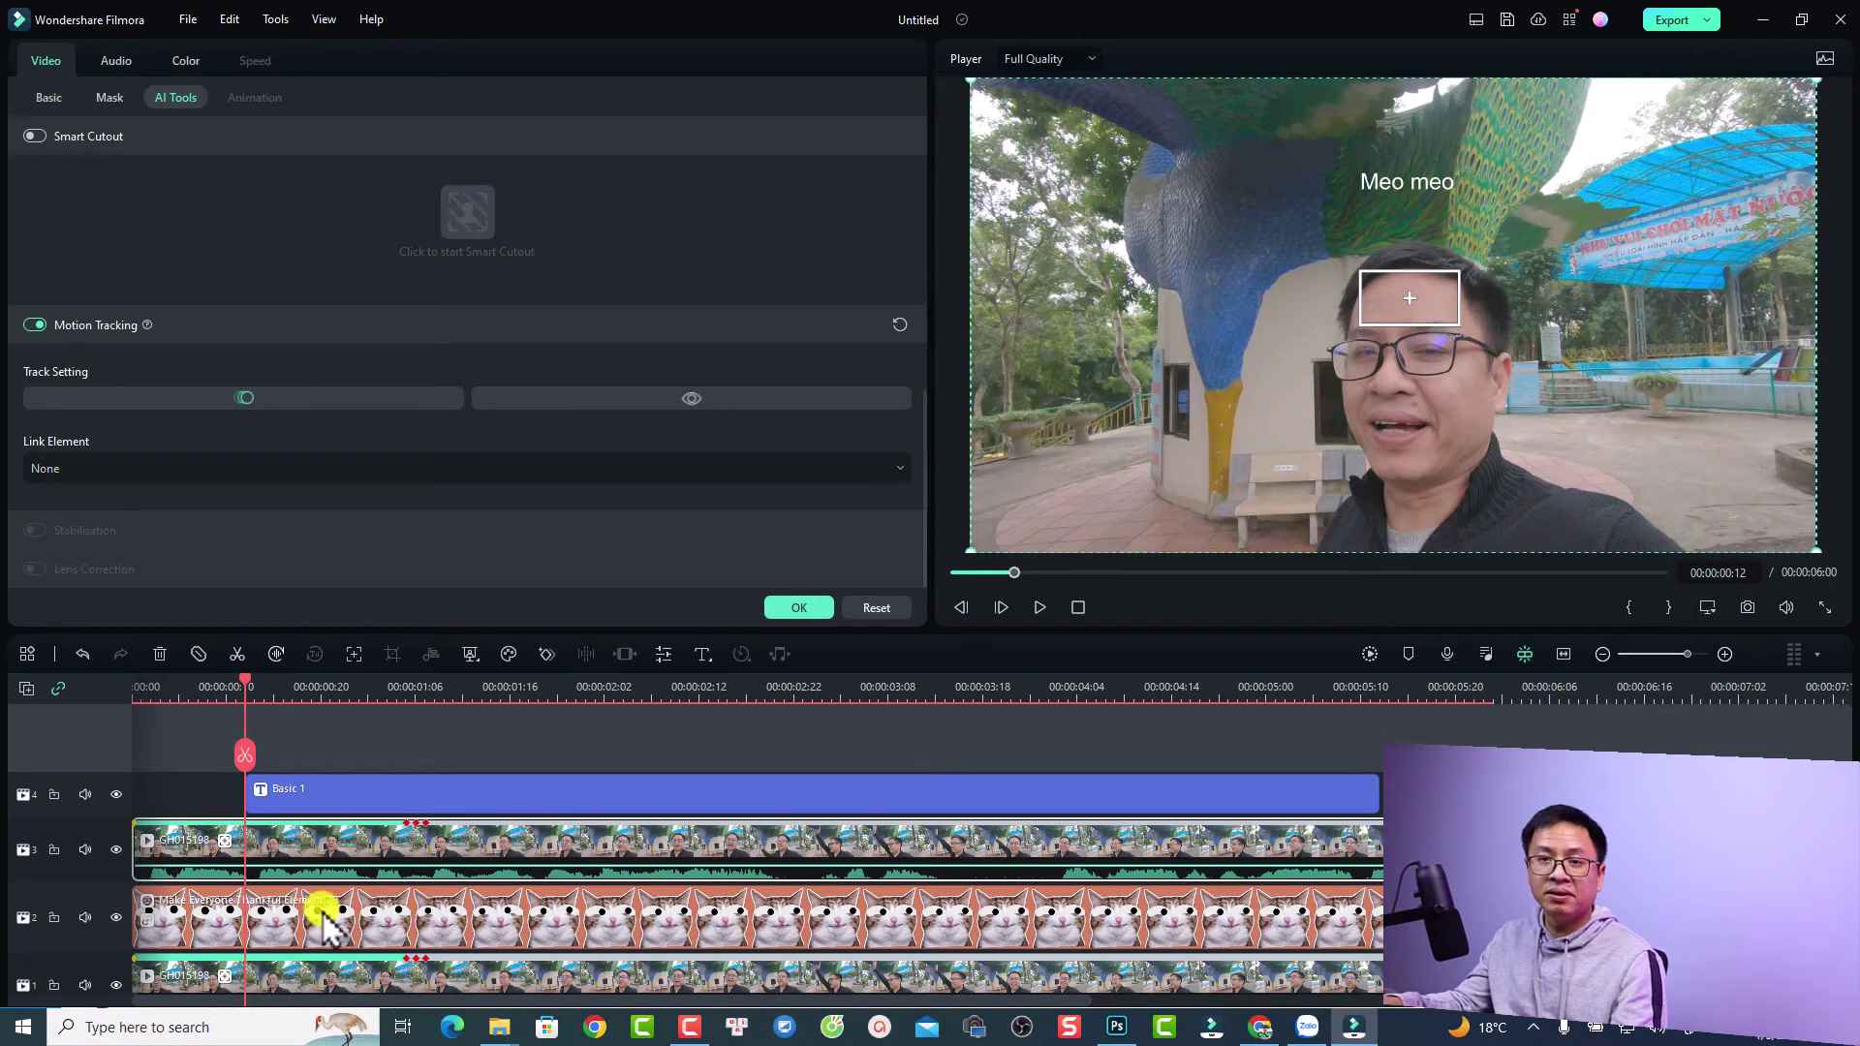
{"action": "left_click", "coordinate": [541, 469]}
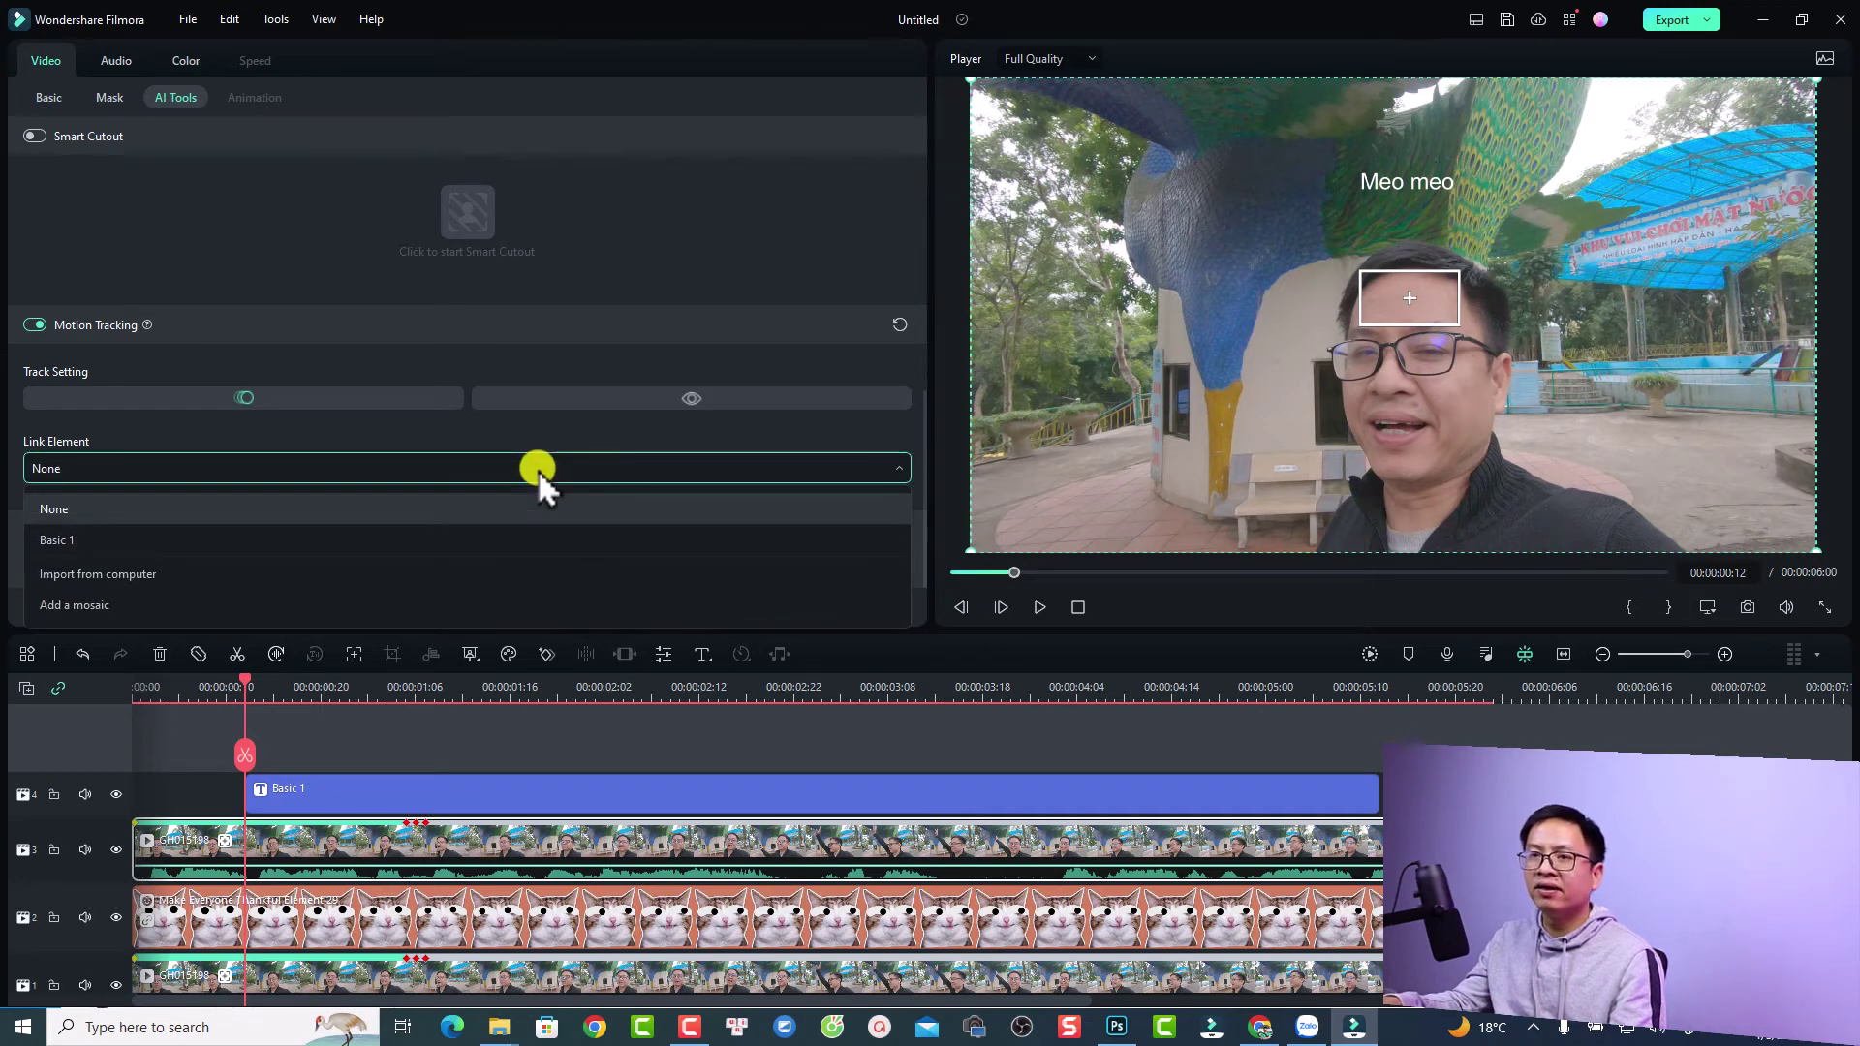
{"action": "left_click", "coordinate": [94, 545]}
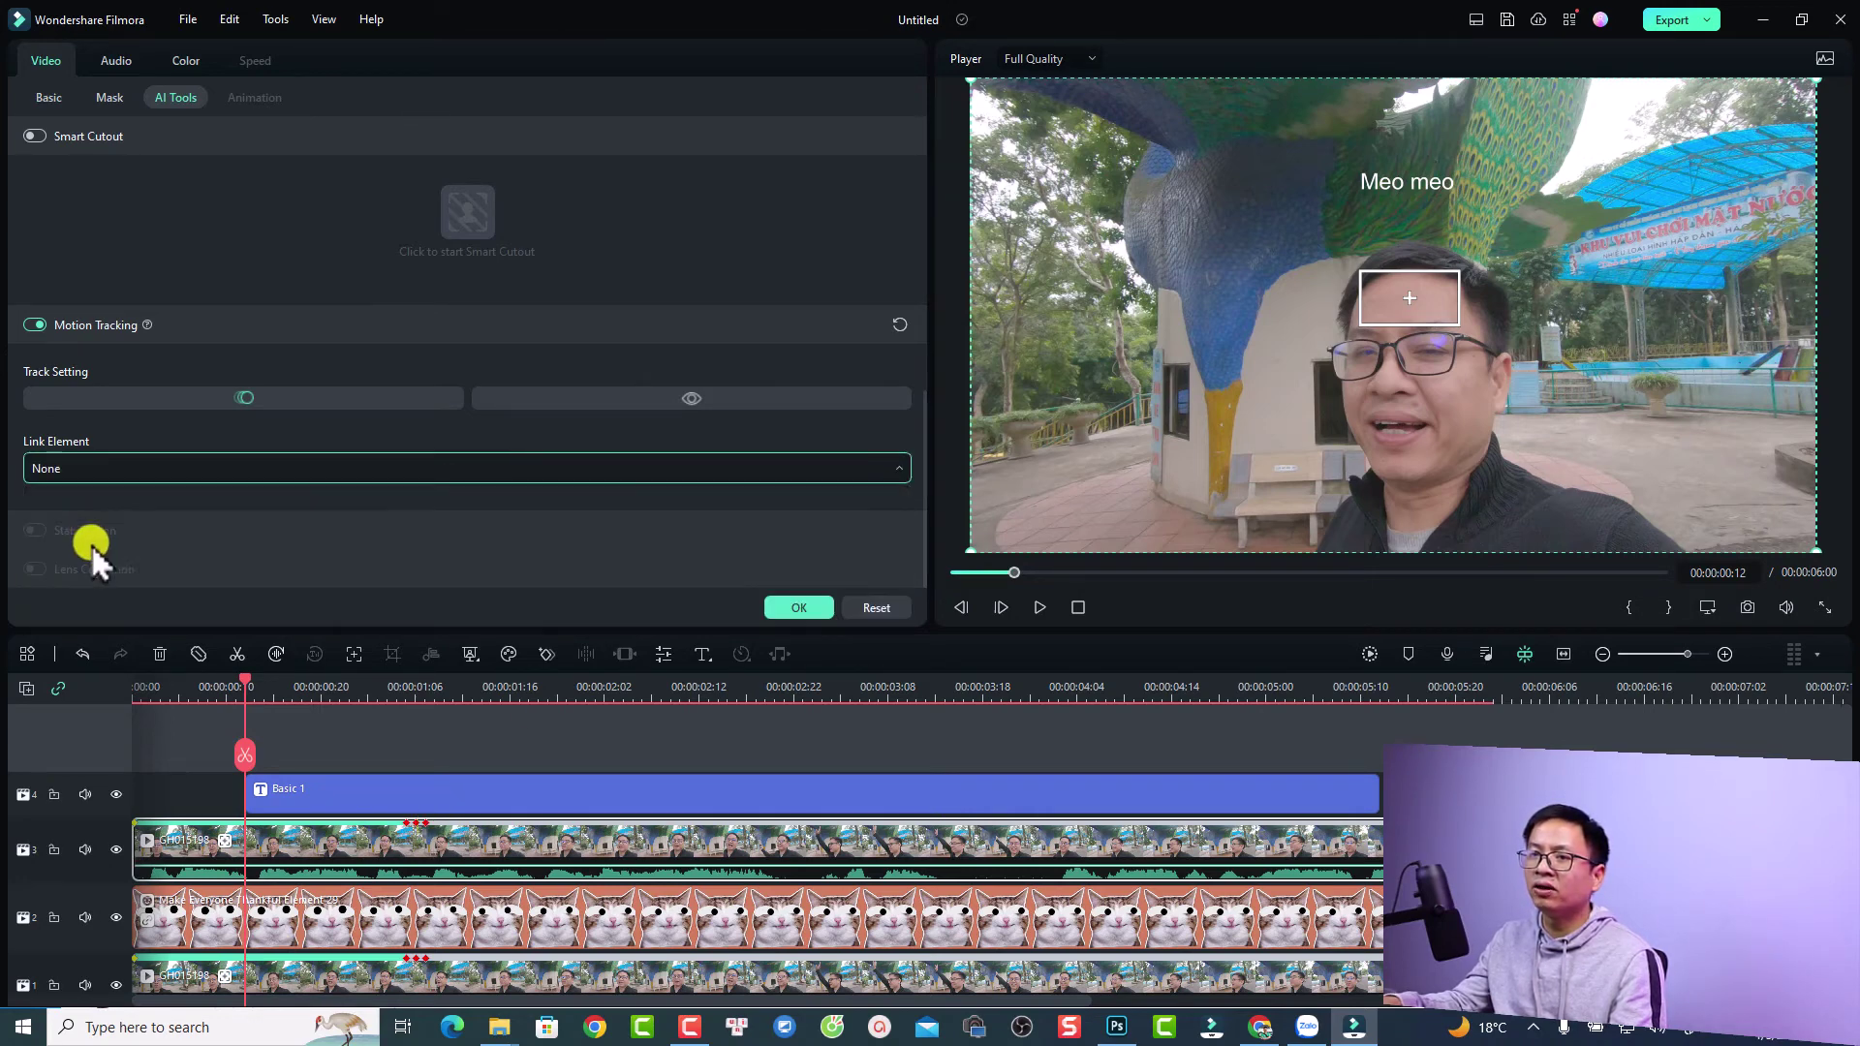
Step: Move the Meo meo title slightly closer to the man's head and shift it about six frames earlier on its track
{"action": "left_click_drag", "start_coordinate": [1395, 169], "coordinate": [1396, 201]}
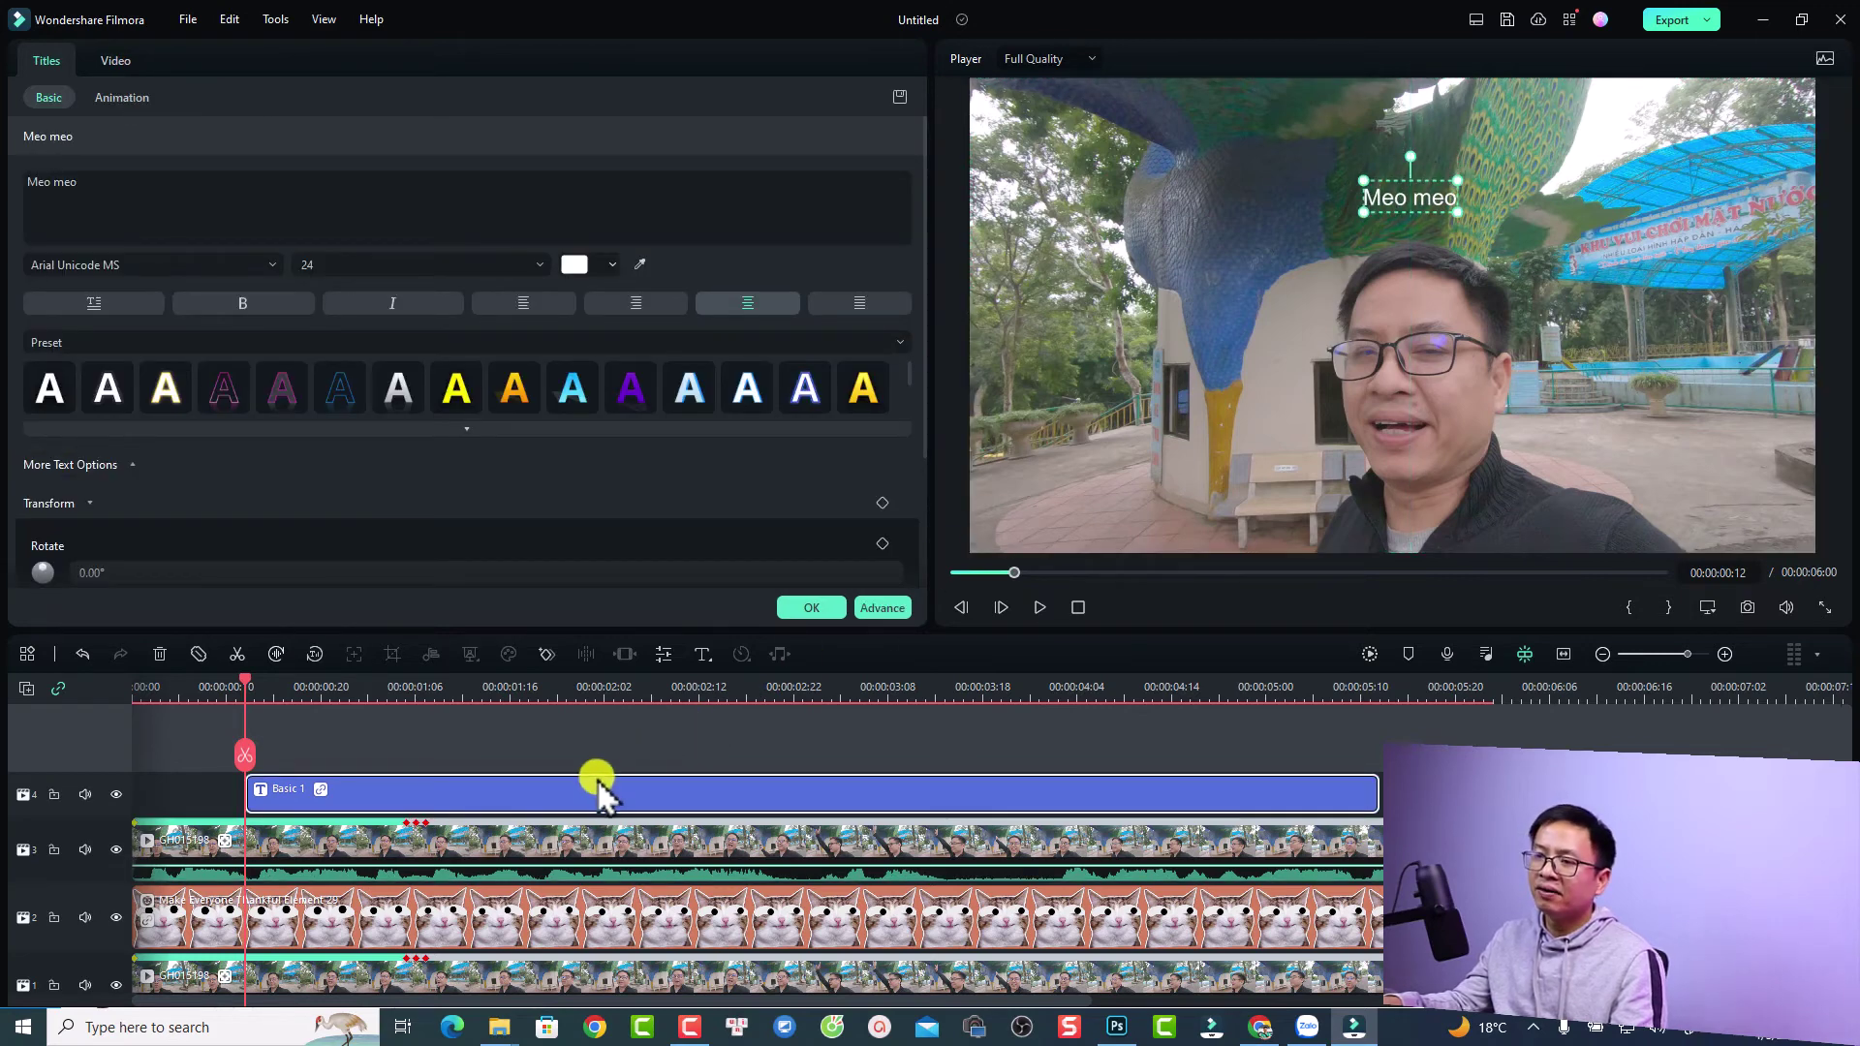
{"action": "left_click_drag", "start_coordinate": [590, 793], "coordinate": [533, 800]}
{"action": "left_click", "coordinate": [389, 668]}
{"action": "left_click", "coordinate": [482, 801]}
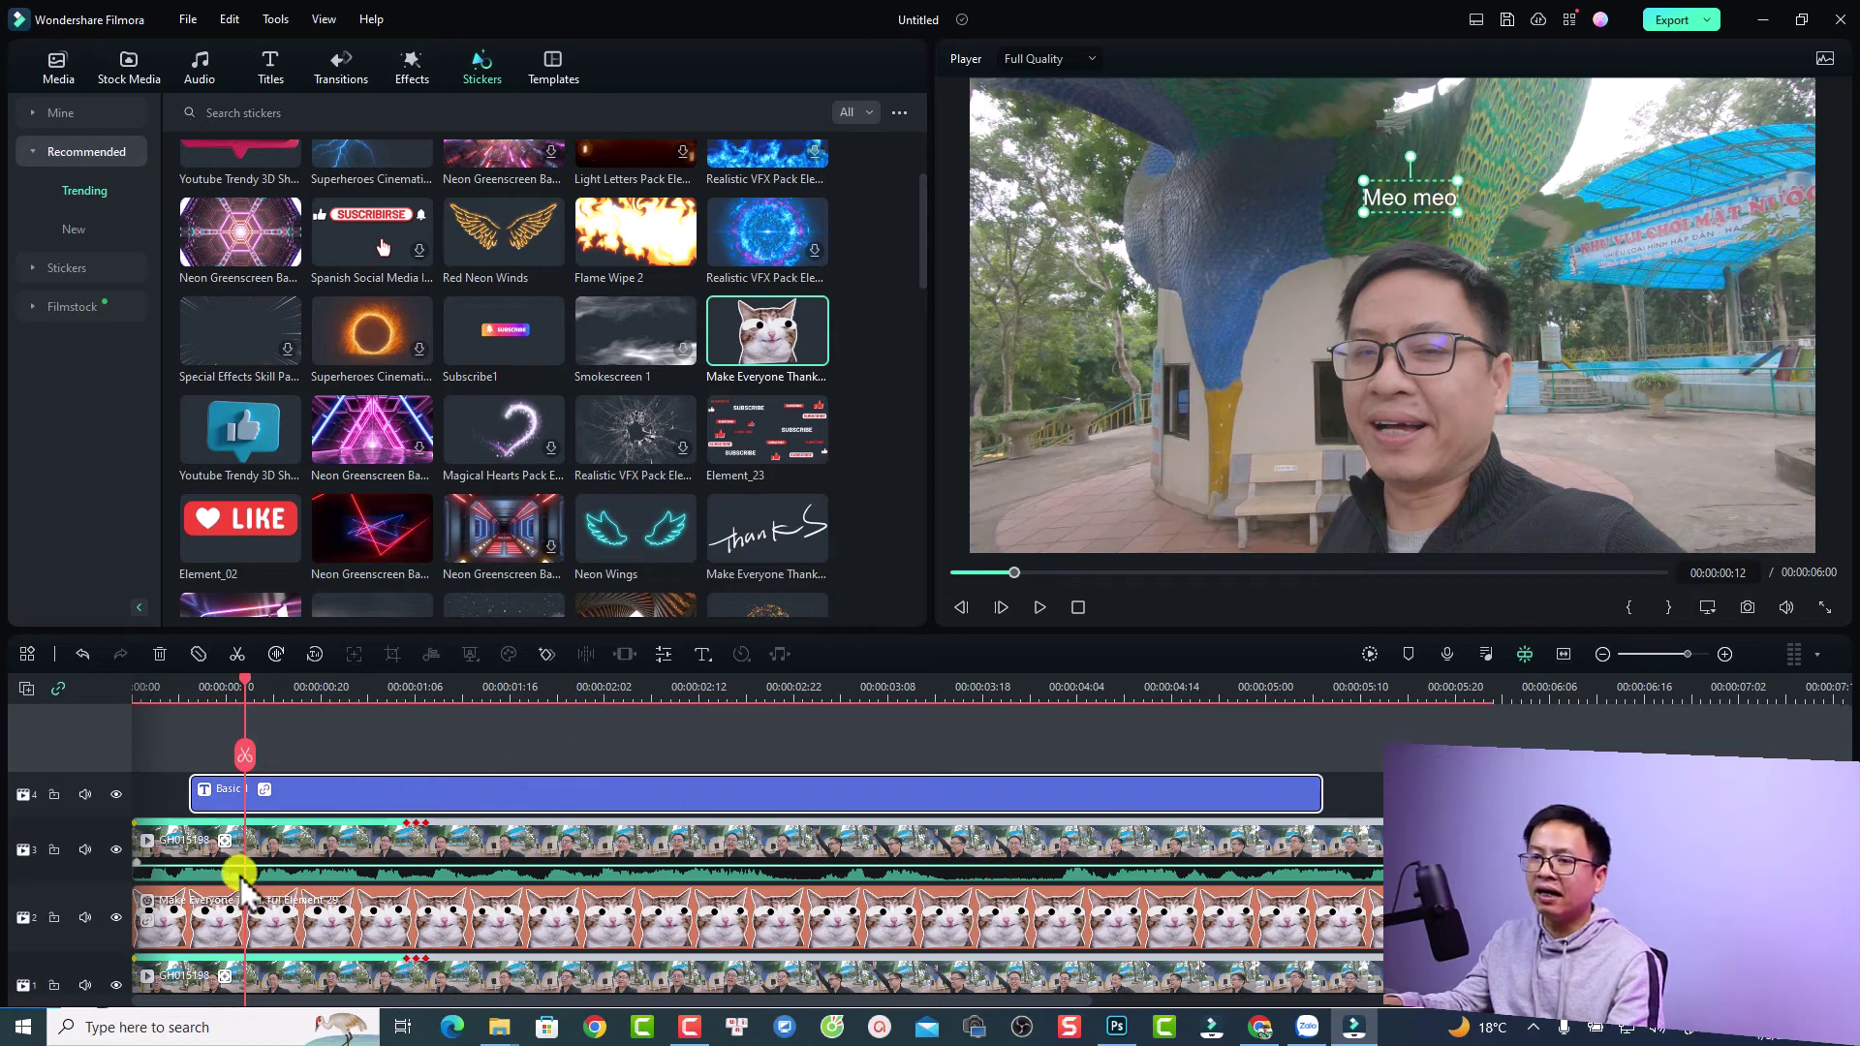
Step: Hide the duplicate GH015198 clip's track and play the project from the beginning to check the sticker and title tracking
{"action": "left_click", "coordinate": [200, 849]}
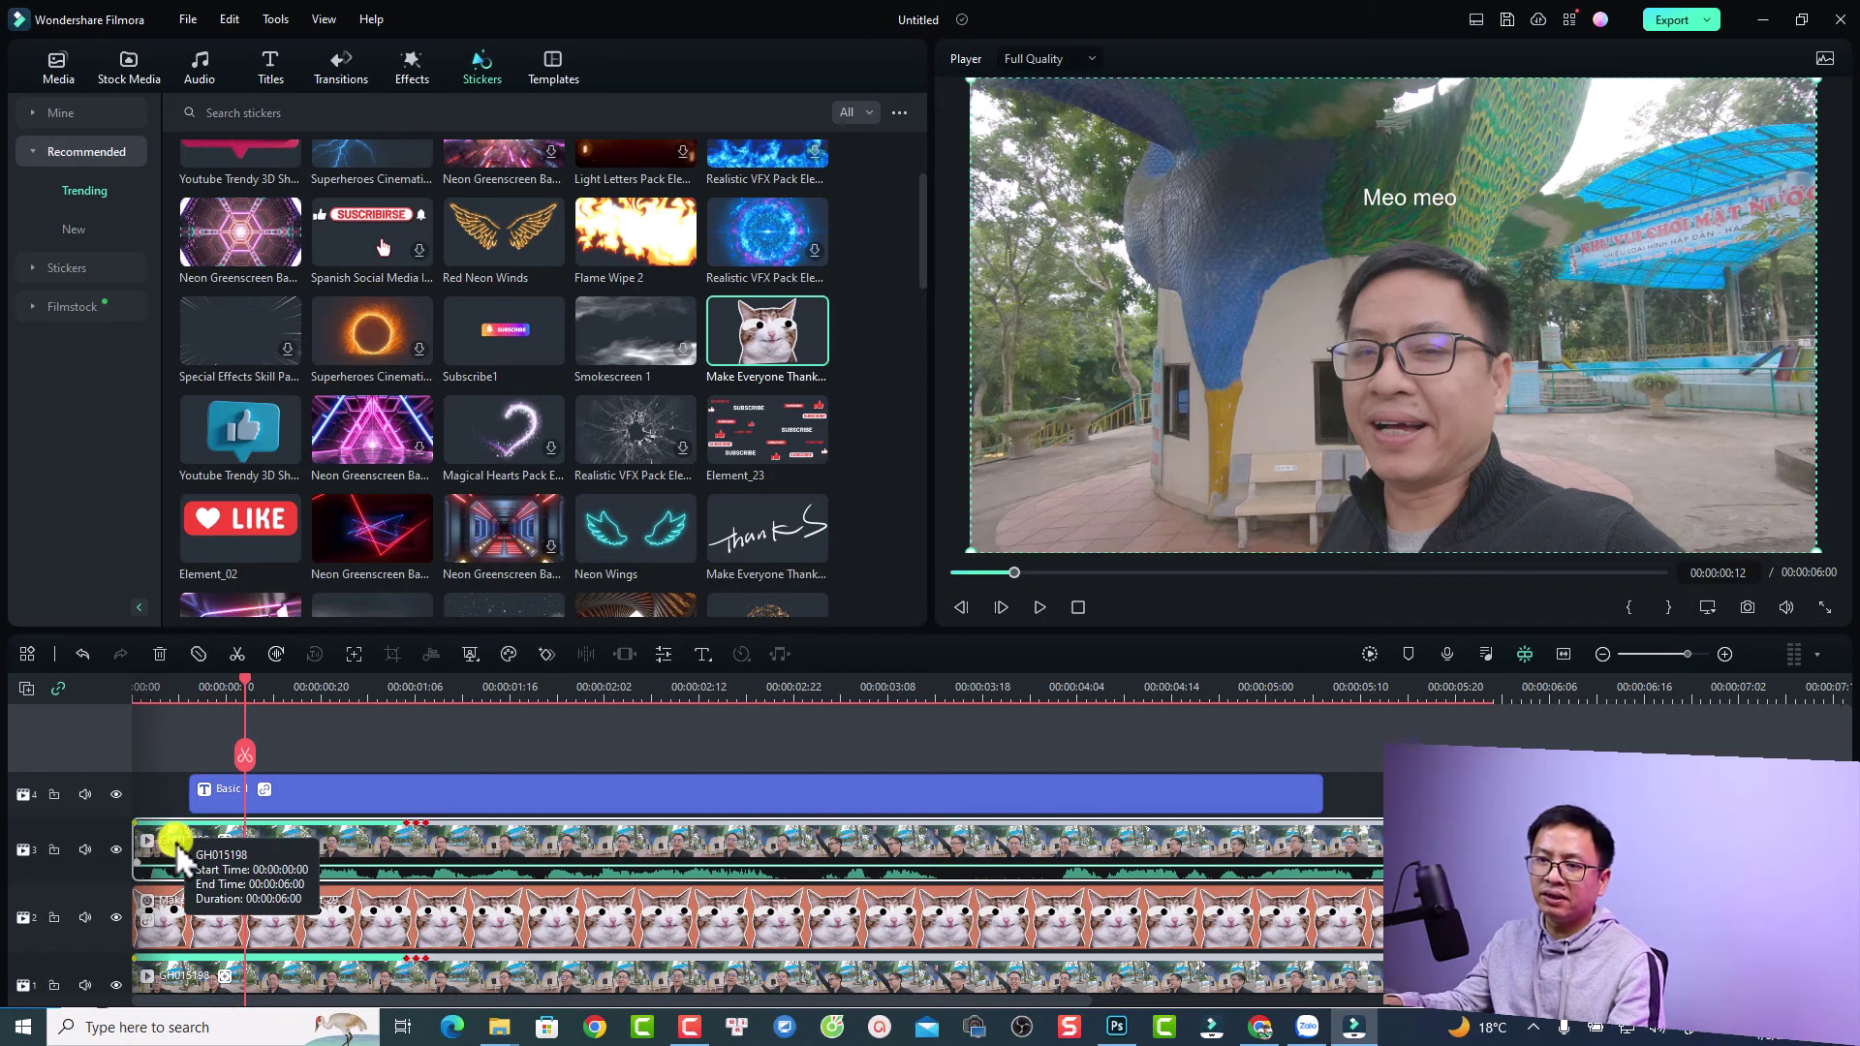
{"action": "left_click", "coordinate": [114, 851]}
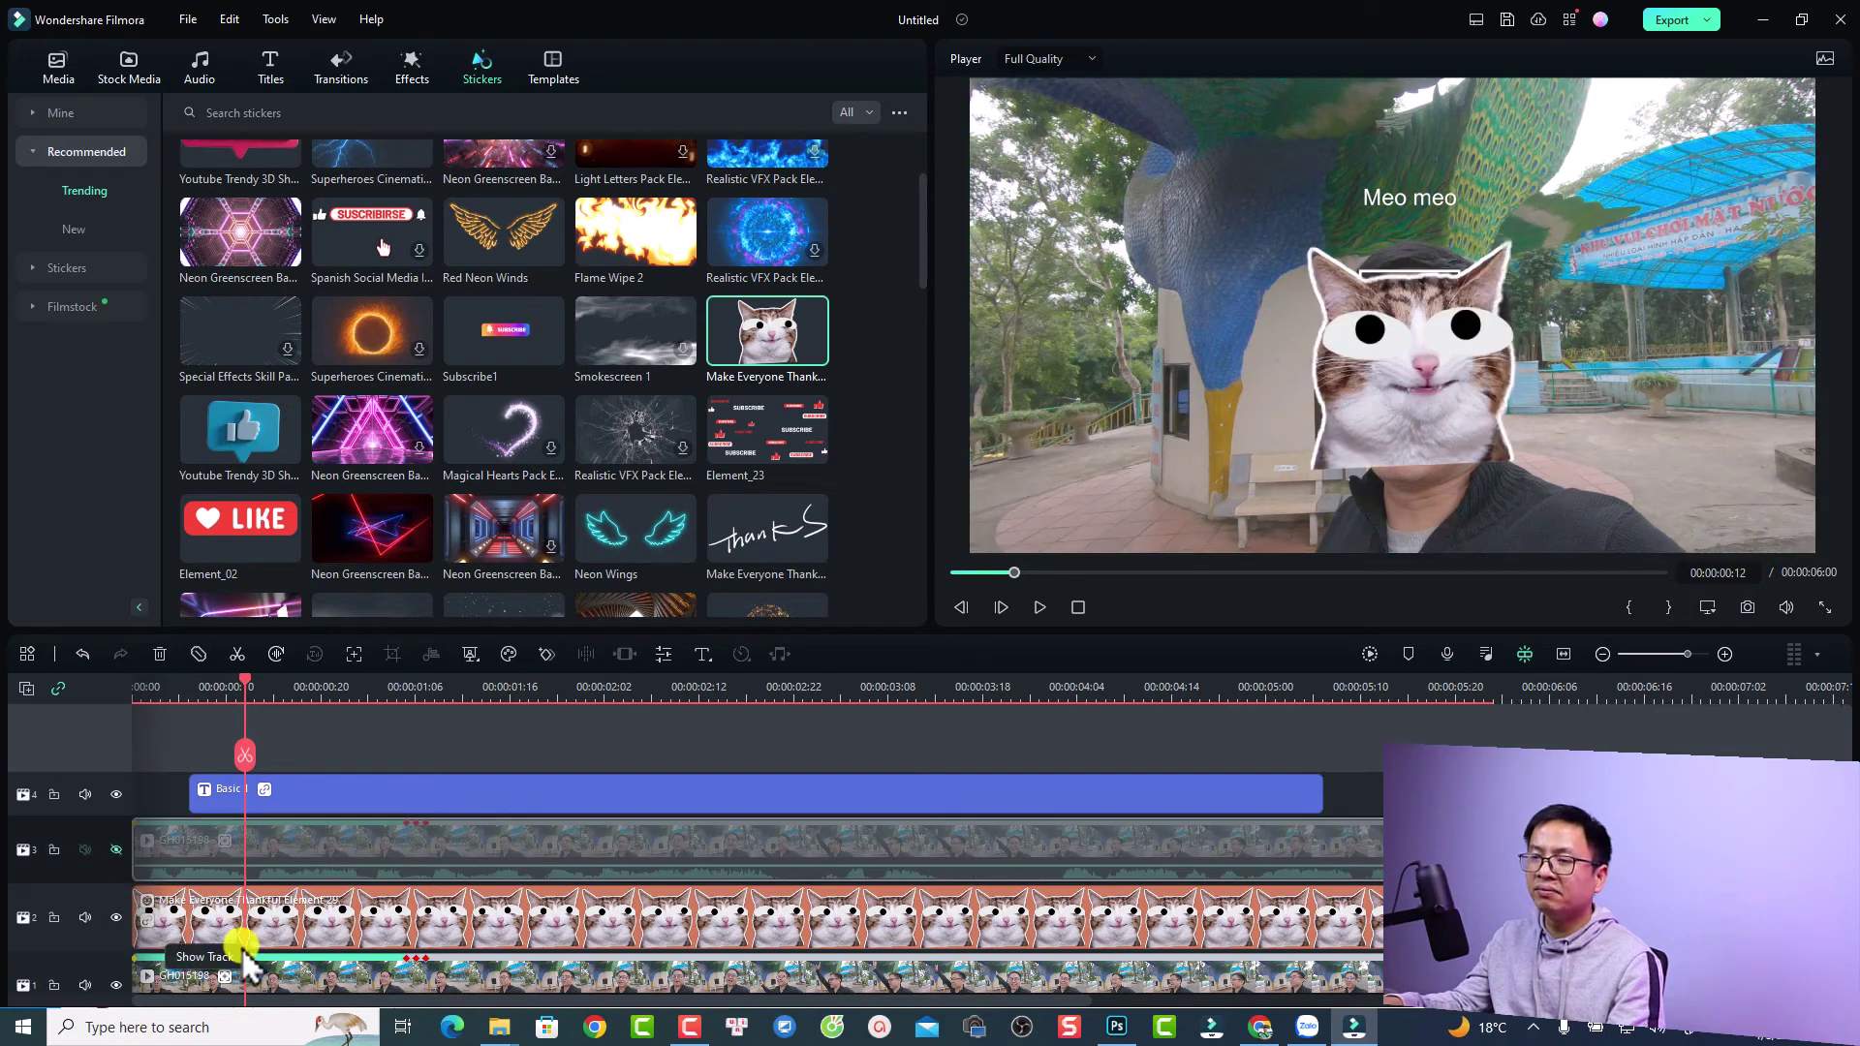
{"action": "left_click", "coordinate": [140, 698]}
{"action": "left_click_drag", "start_coordinate": [142, 678], "coordinate": [134, 682]}
{"action": "scroll", "coordinate": [297, 746], "scroll_direction": "down", "scroll_amount": 1}
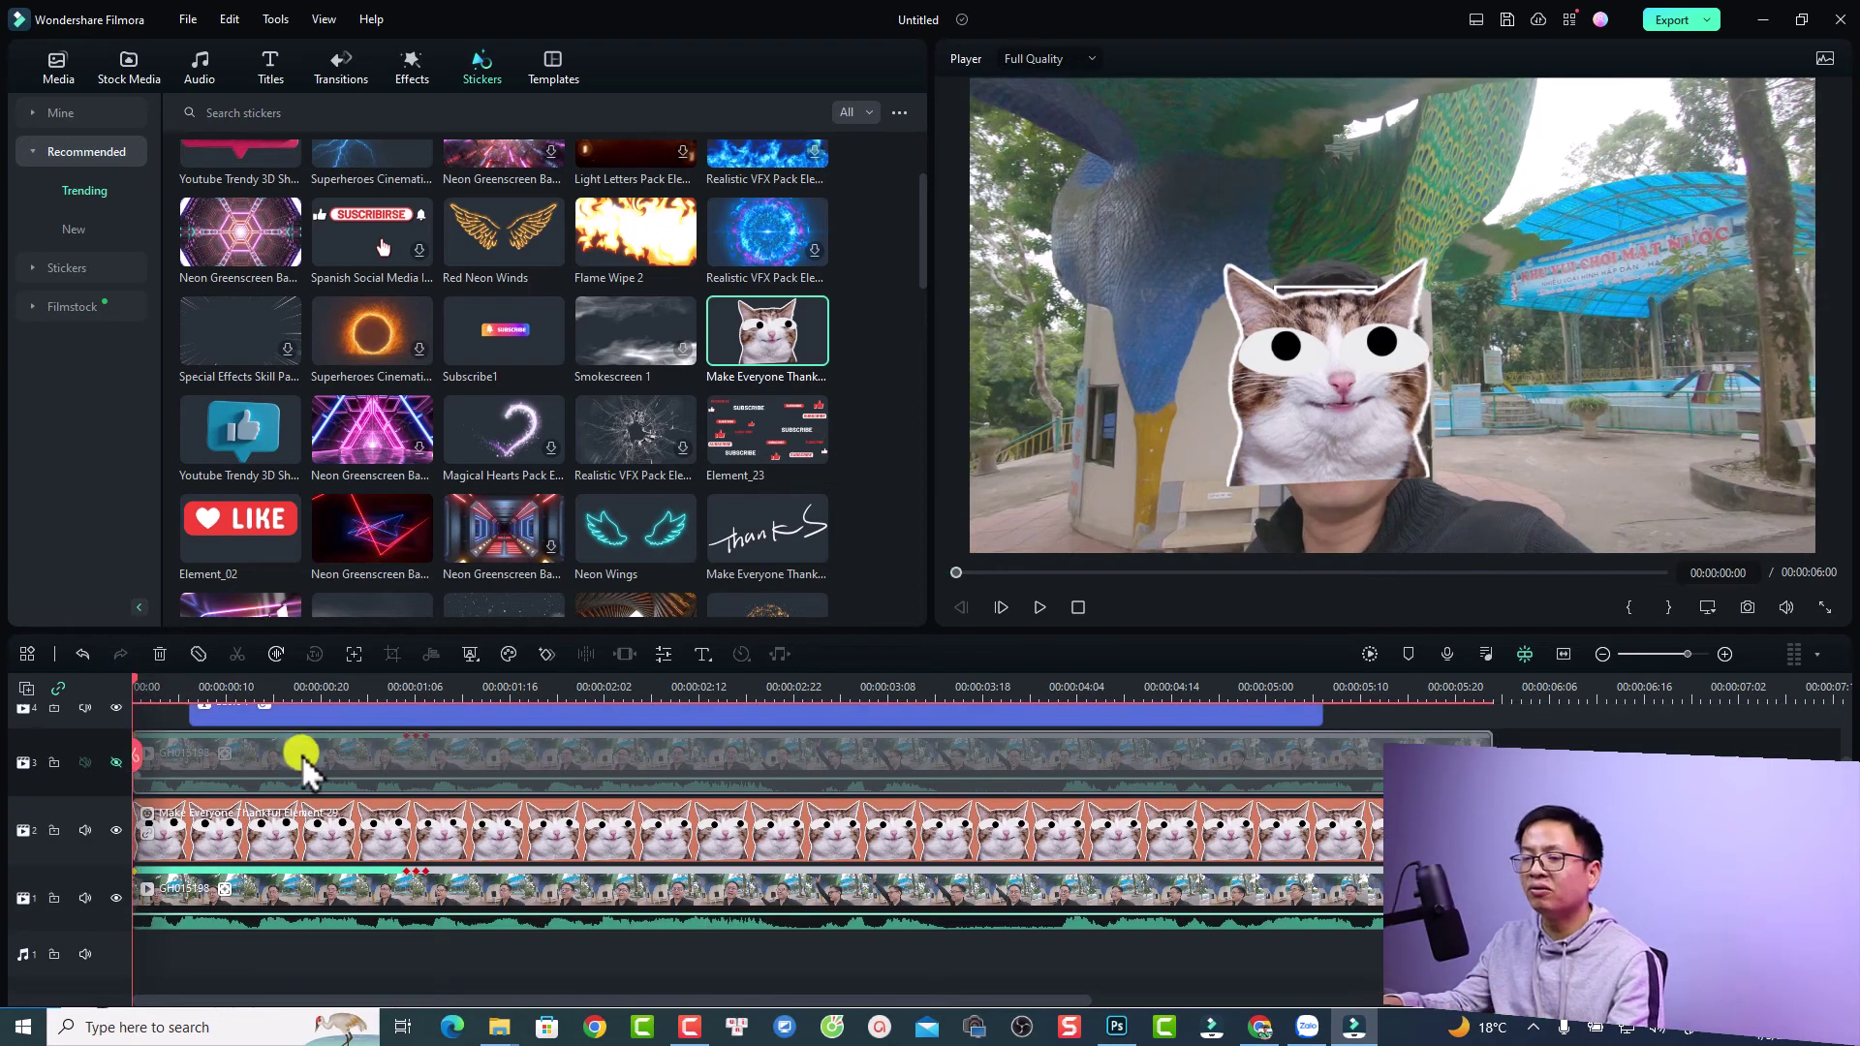
{"action": "key", "text": "space"}
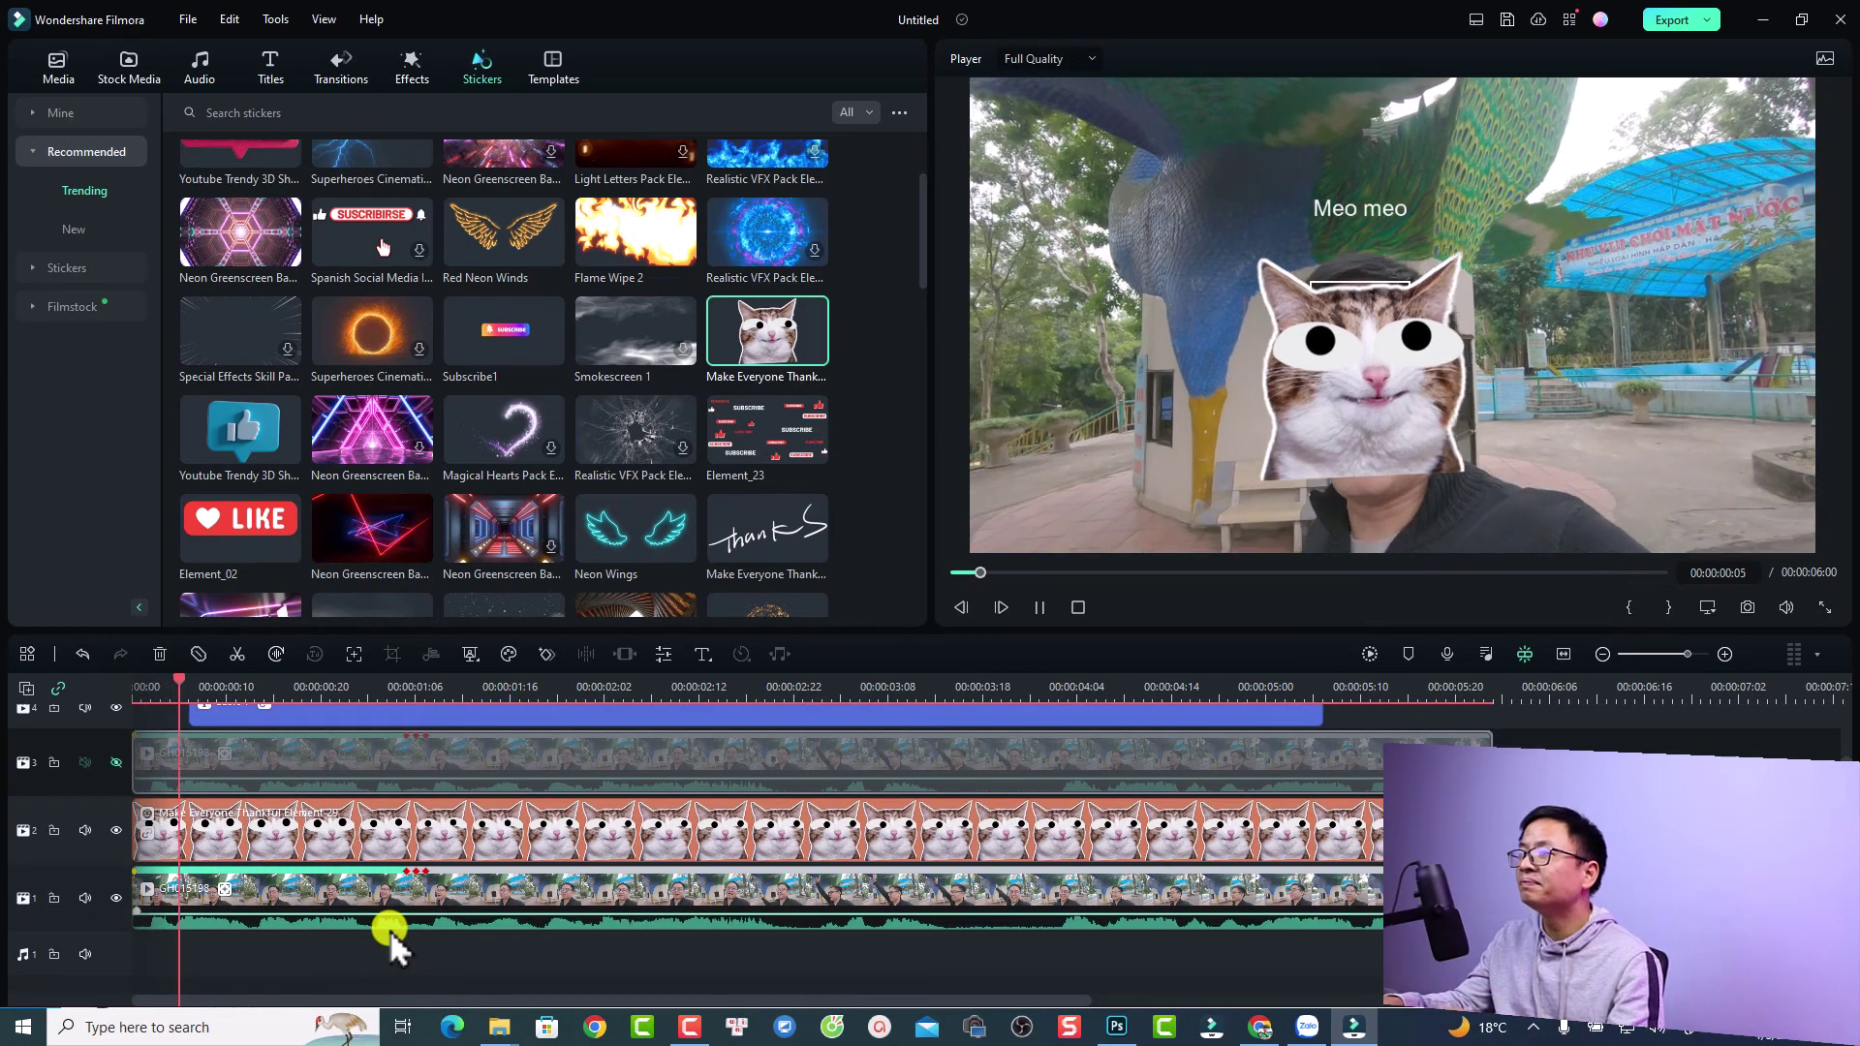